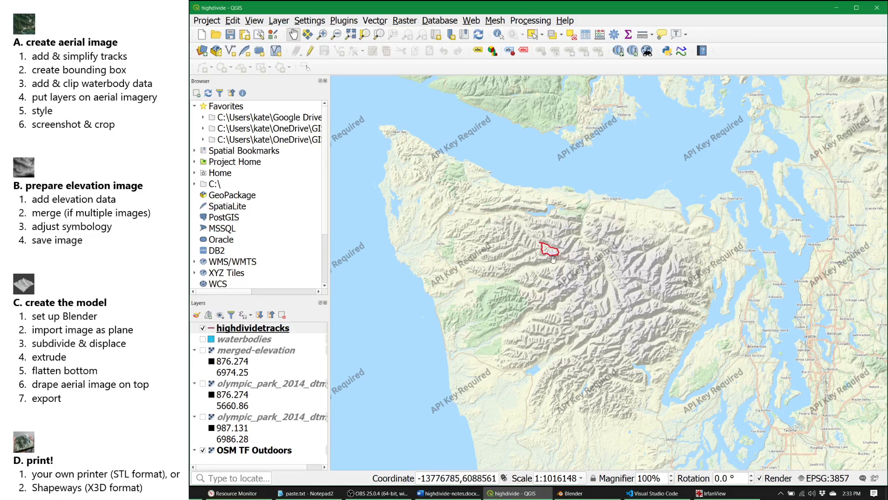
- Simplify the highdividetracks layer into a temporary layer using the Distance (Douglas-Peucker) method with a tolerance of 0.0001 degrees
{"action": "scroll", "coordinate": [554, 257], "scroll_direction": "up", "scroll_amount": 1}
{"action": "scroll", "coordinate": [560, 247], "scroll_direction": "up", "scroll_amount": 3}
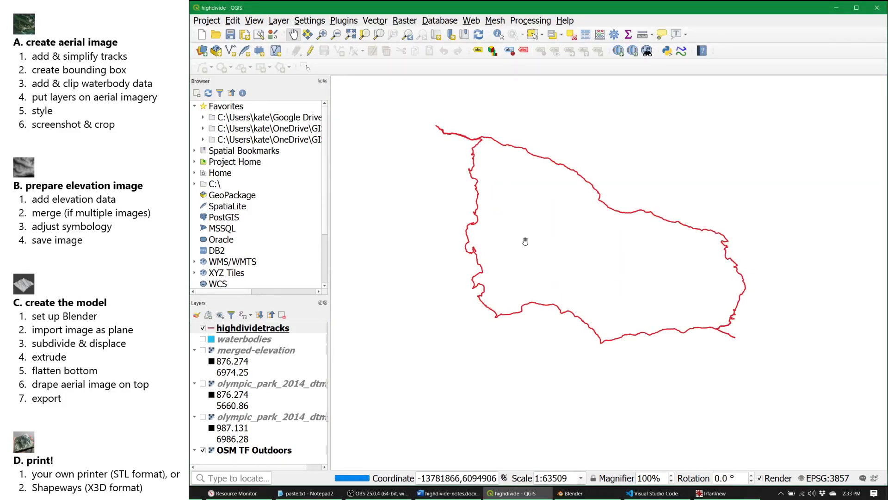
{"action": "left_click_drag", "start_coordinate": [535, 218], "coordinate": [534, 255]}
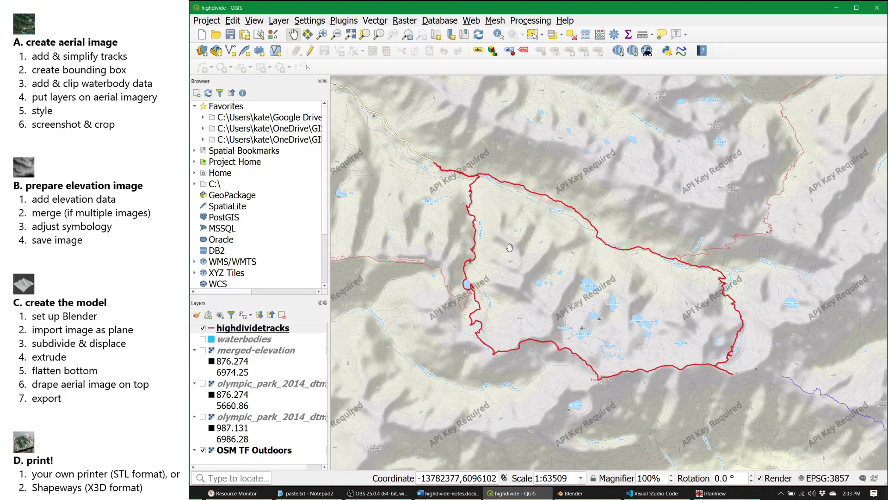
{"action": "scroll", "coordinate": [510, 247], "scroll_direction": "up", "scroll_amount": 1}
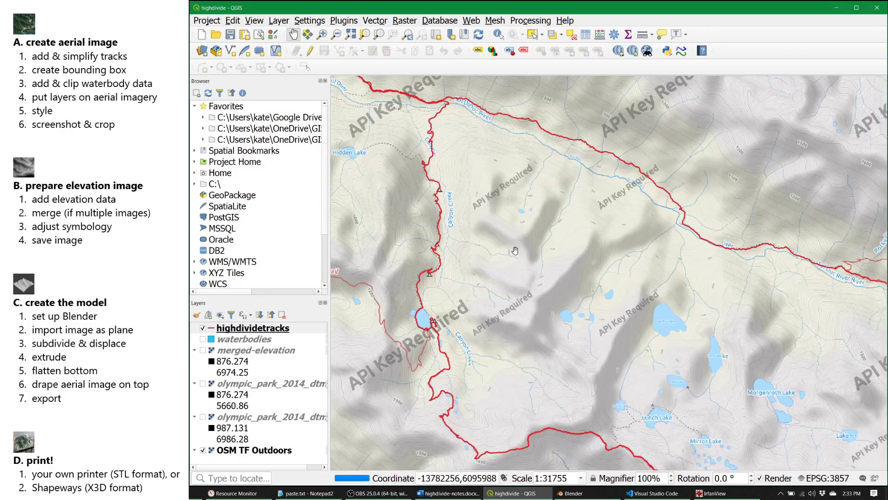
{"action": "scroll", "coordinate": [515, 250], "scroll_direction": "down", "scroll_amount": 1}
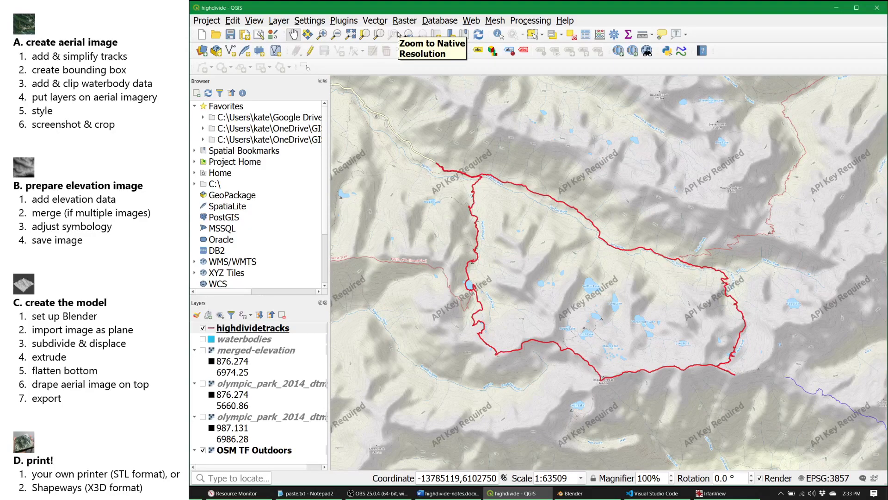
{"action": "left_click", "coordinate": [375, 20]}
{"action": "mouse_move", "coordinate": [387, 47]}
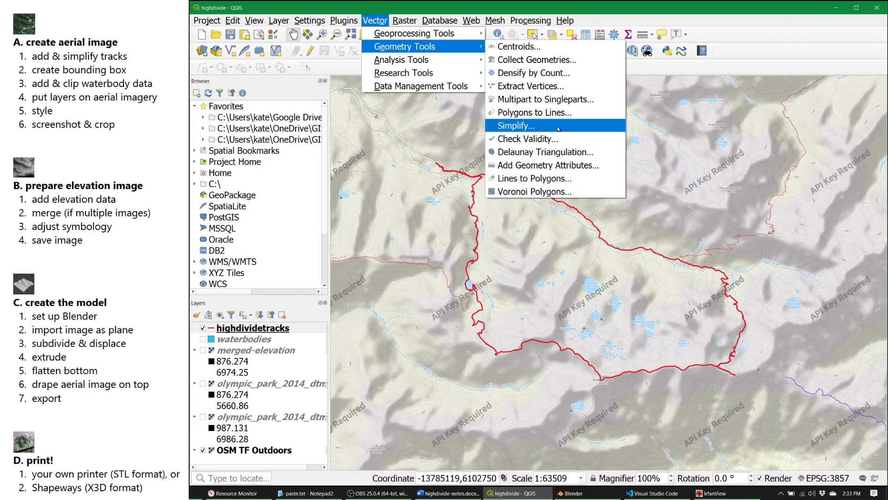
{"action": "left_click", "coordinate": [559, 126]}
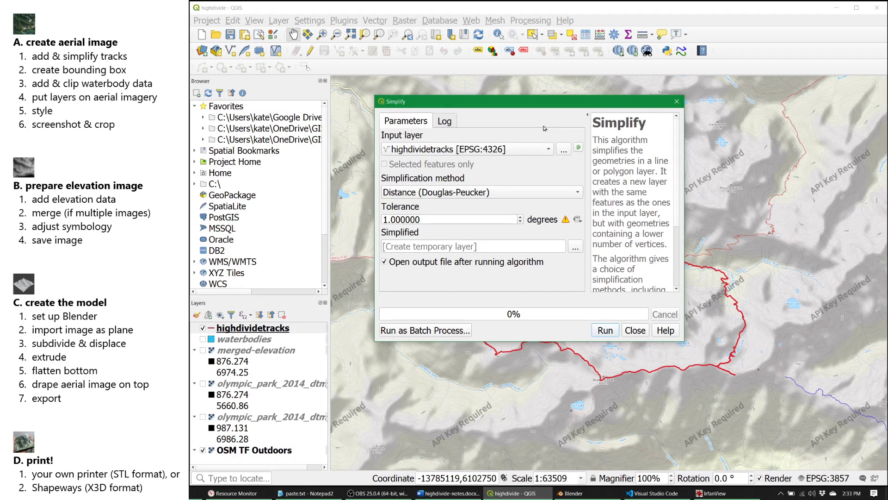
{"action": "left_click_drag", "start_coordinate": [466, 219], "coordinate": [382, 219]}
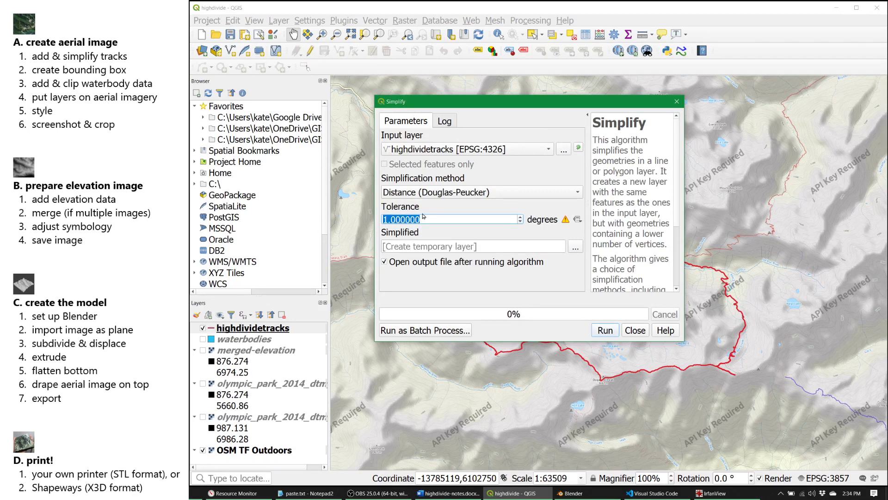
{"action": "type", "text": "0.0001"}
{"action": "left_click", "coordinate": [604, 330]}
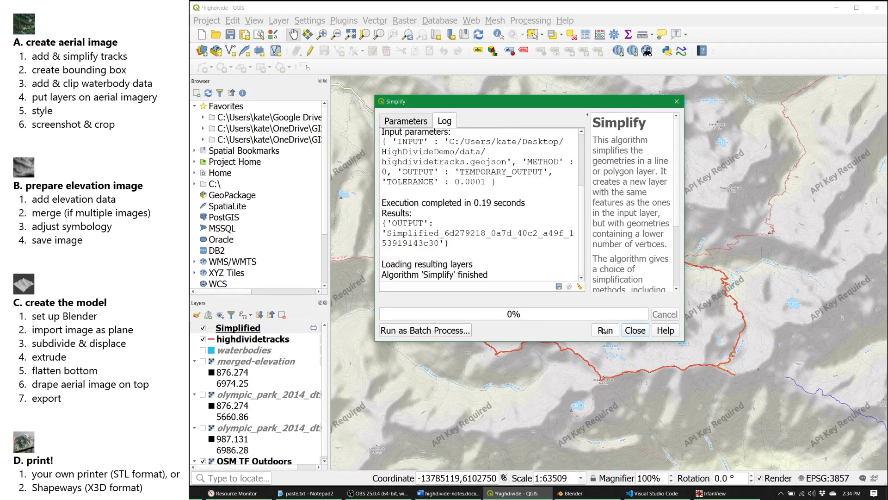
{"action": "left_click", "coordinate": [630, 329]}
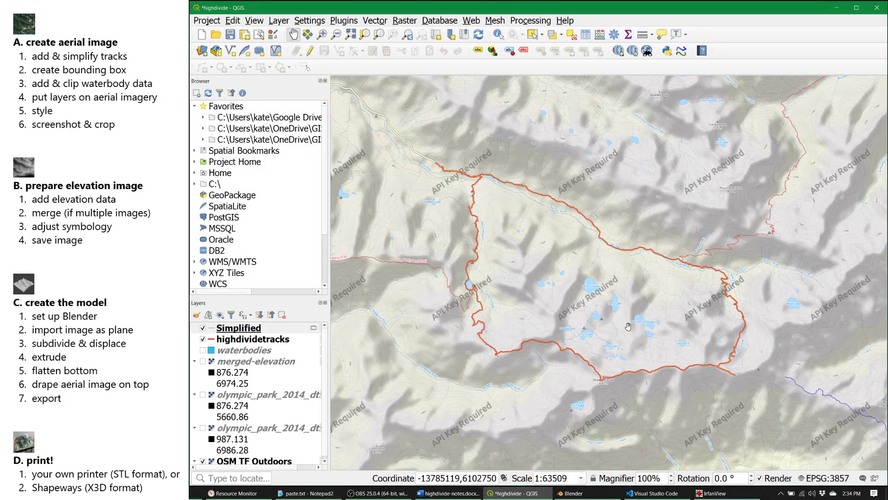
- Style the Simplified layer with the simple green line symbol preset
{"action": "left_click", "coordinate": [225, 329]}
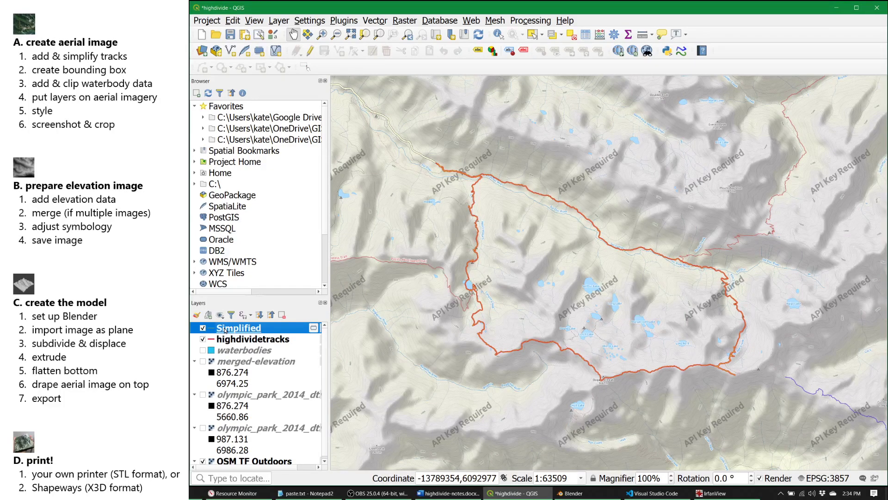
{"action": "double_click", "coordinate": [225, 329]}
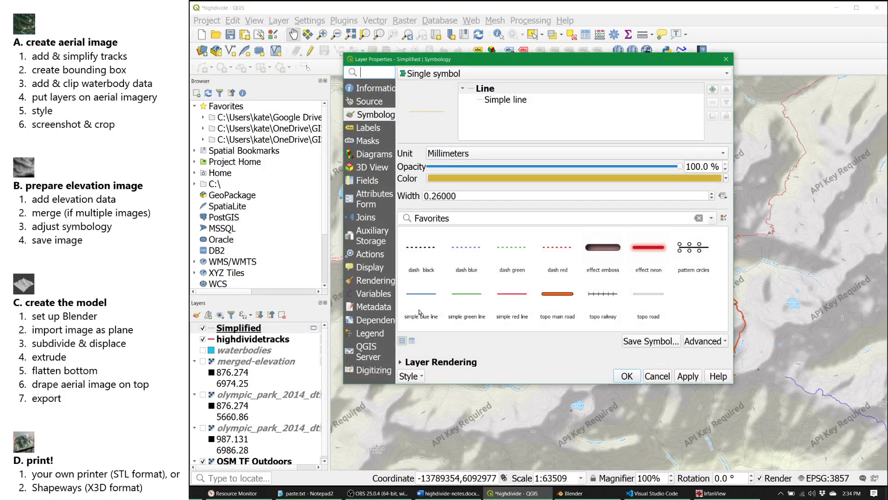
{"action": "left_click", "coordinate": [471, 302]}
{"action": "left_click", "coordinate": [632, 380]}
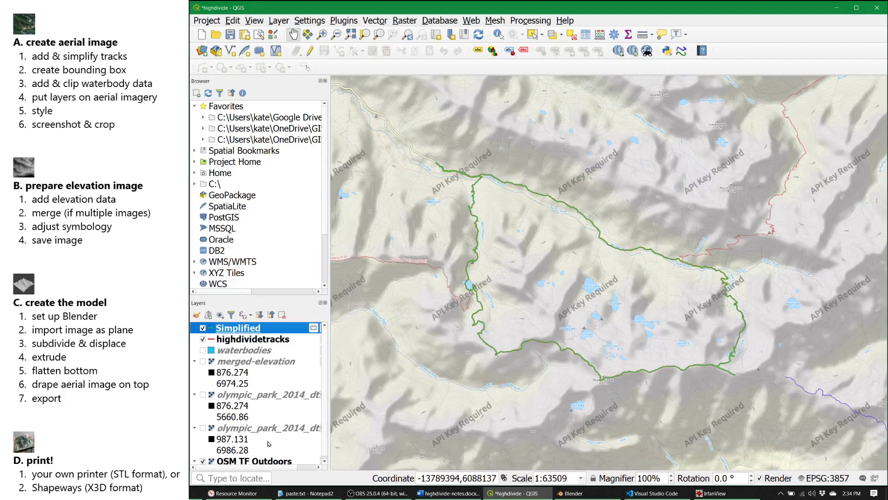
- Hide the OSM TF Outdoors basemap and compare the simplified line closely with the original track along the loop's western side
{"action": "left_click", "coordinate": [203, 462]}
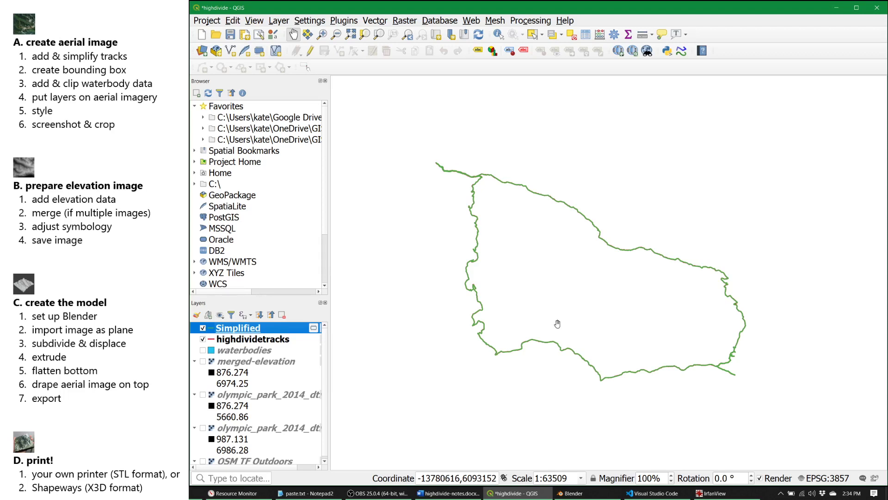
{"action": "scroll", "coordinate": [486, 230], "scroll_direction": "up", "scroll_amount": 2}
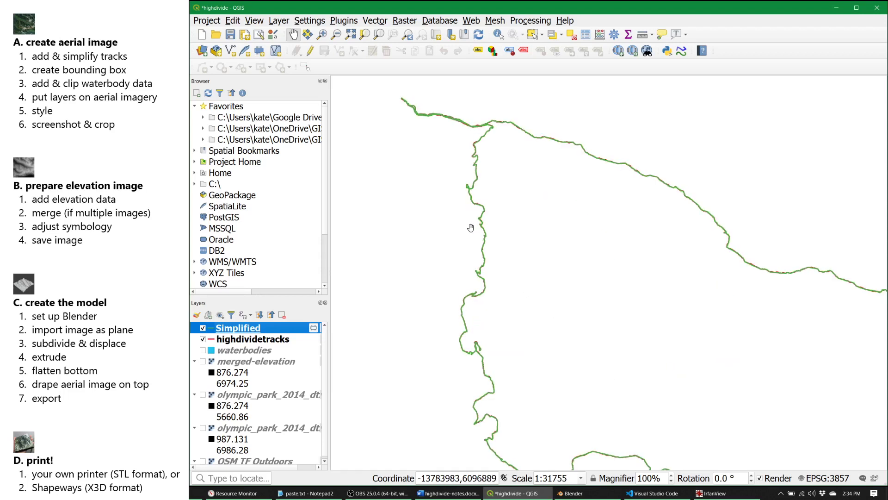
{"action": "scroll", "coordinate": [469, 230], "scroll_direction": "up", "scroll_amount": 1}
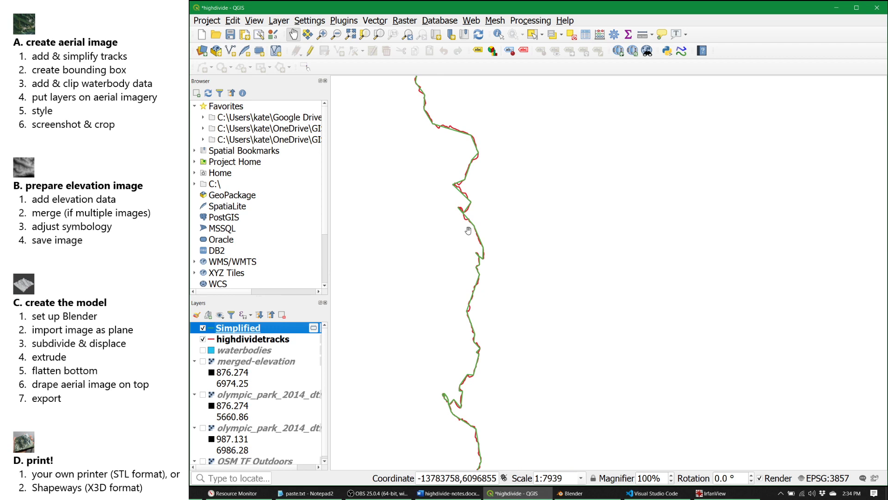
{"action": "scroll", "coordinate": [469, 231], "scroll_direction": "up", "scroll_amount": 1}
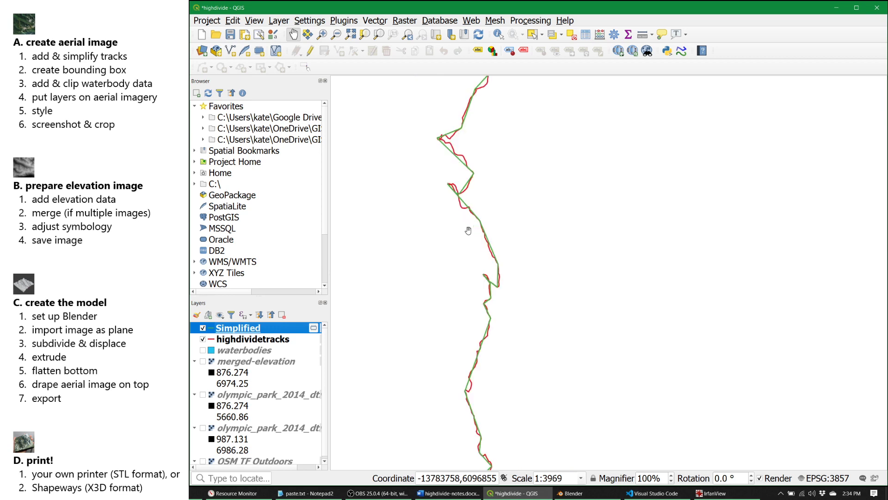
{"action": "scroll", "coordinate": [637, 277], "scroll_direction": "down", "scroll_amount": 2}
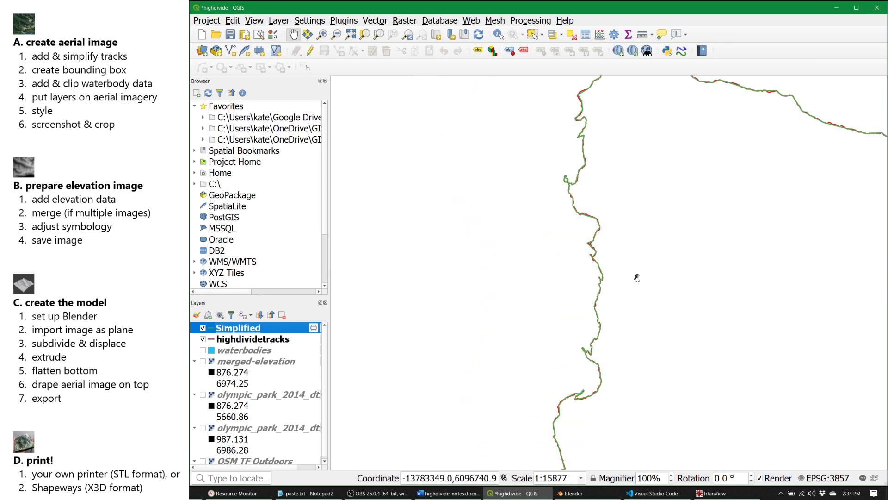
{"action": "scroll", "coordinate": [637, 277], "scroll_direction": "down", "scroll_amount": 1}
{"action": "left_click_drag", "start_coordinate": [685, 248], "coordinate": [523, 251]}
{"action": "scroll", "coordinate": [531, 245], "scroll_direction": "down", "scroll_amount": 1}
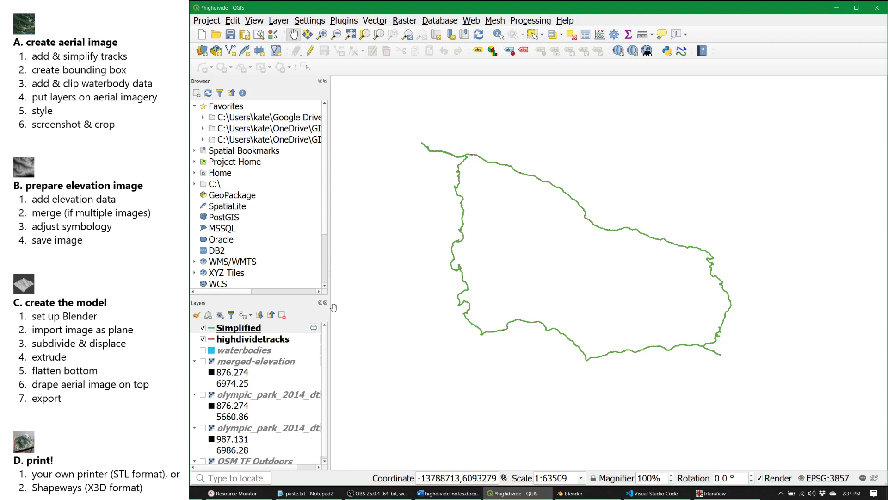
- Export the Simplified layer's features as GeoJSON to tracks.geojson in the HighDivideDemo folder, with geometry type LineString, and add it to the map
{"action": "right_click", "coordinate": [256, 329]}
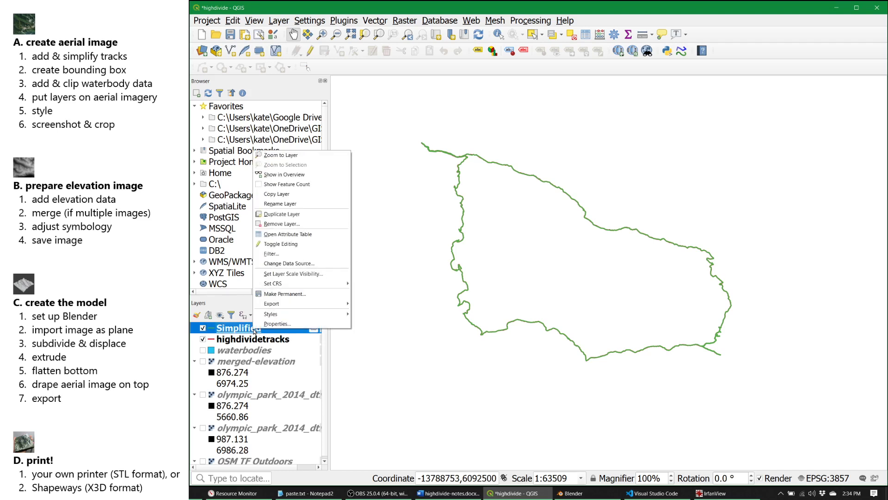
{"action": "mouse_move", "coordinate": [294, 307]}
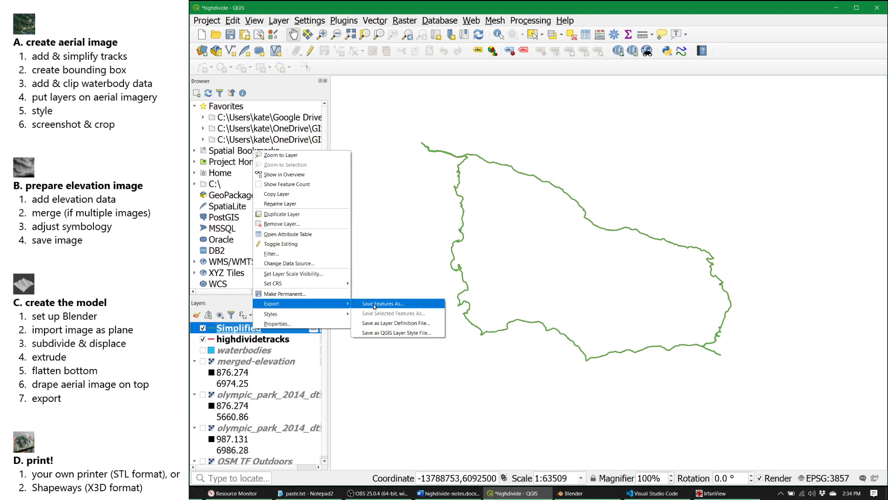
{"action": "left_click", "coordinate": [405, 304]}
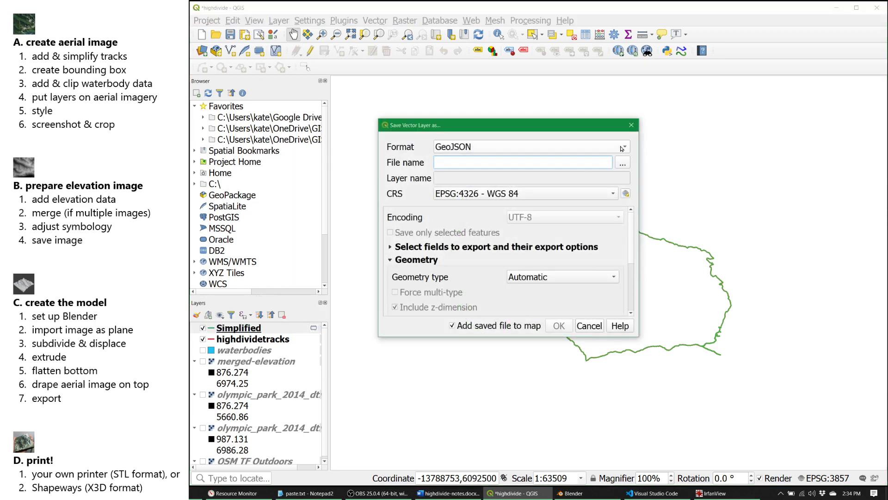
{"action": "left_click", "coordinate": [623, 163]}
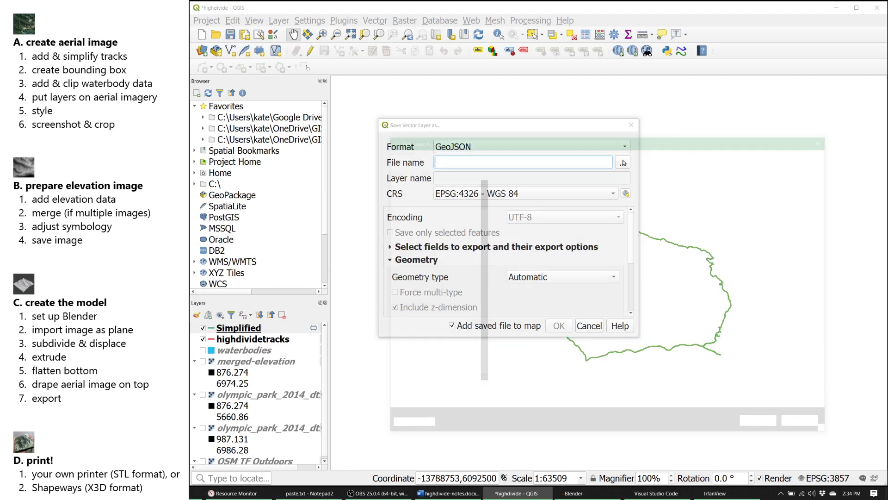
{"action": "type", "text": "tracks"}
{"action": "left_click", "coordinate": [765, 427]}
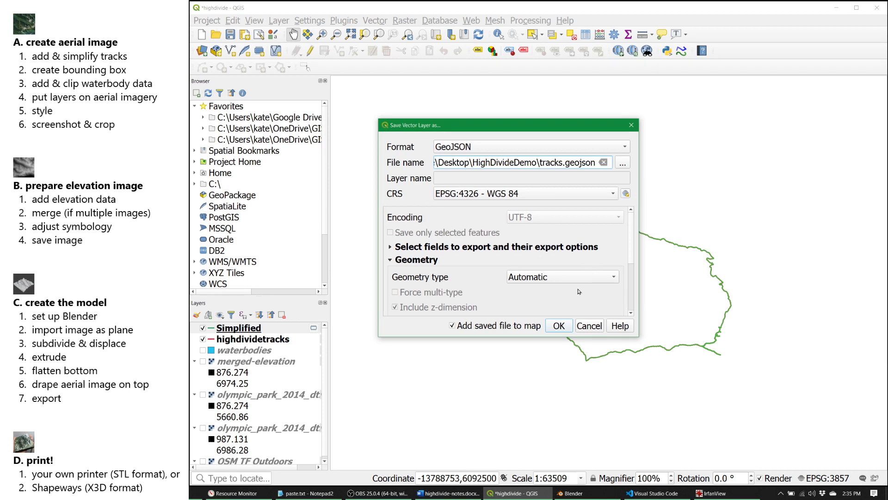
{"action": "left_click", "coordinate": [608, 282]}
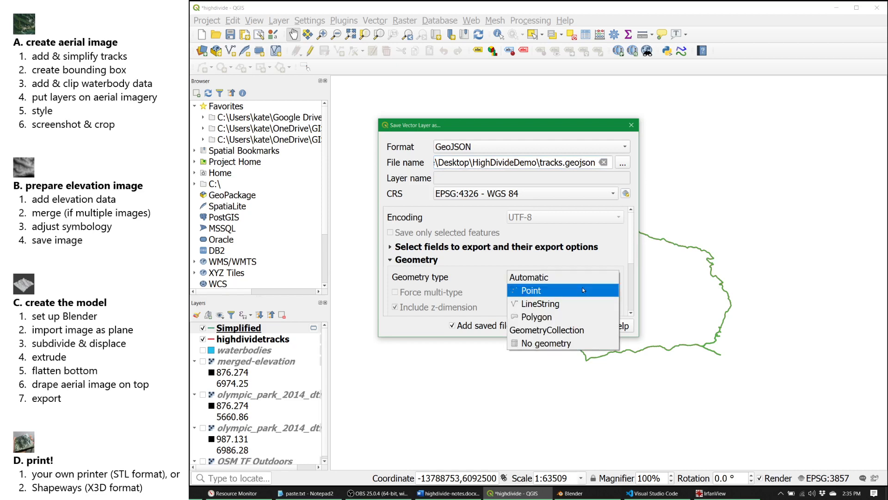
{"action": "left_click", "coordinate": [554, 305]}
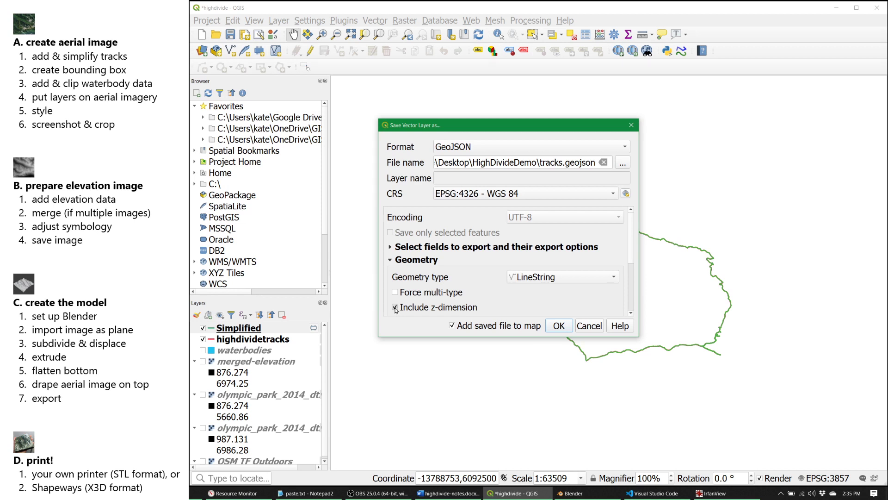
{"action": "left_click", "coordinate": [558, 325]}
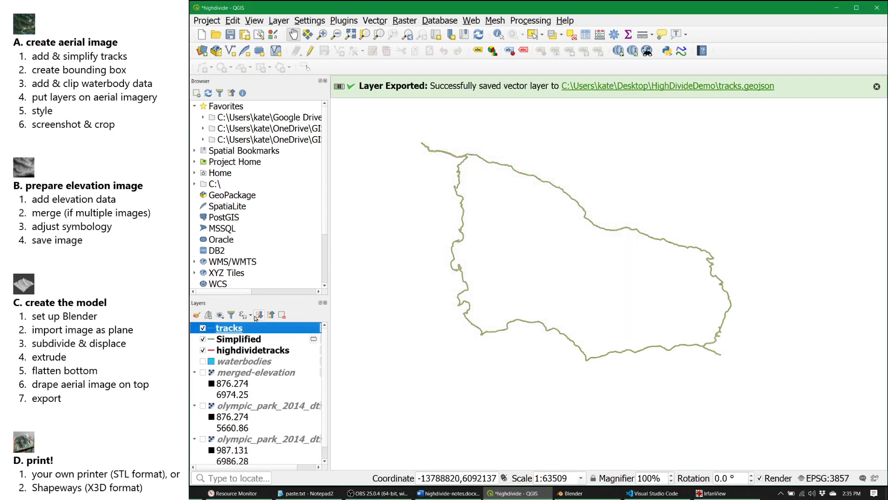
- Style the exported tracks layer with the topo main road symbol preset
{"action": "double_click", "coordinate": [214, 332]}
{"action": "left_click", "coordinate": [511, 294]}
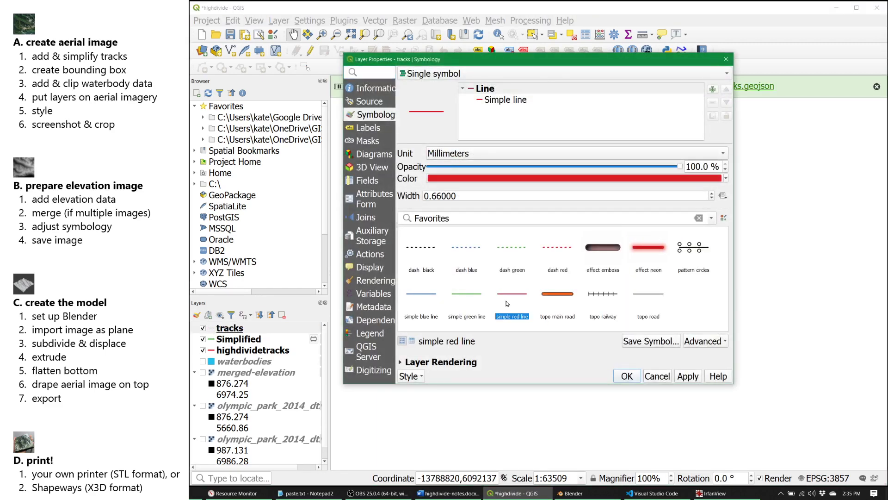
{"action": "left_click", "coordinate": [566, 296]}
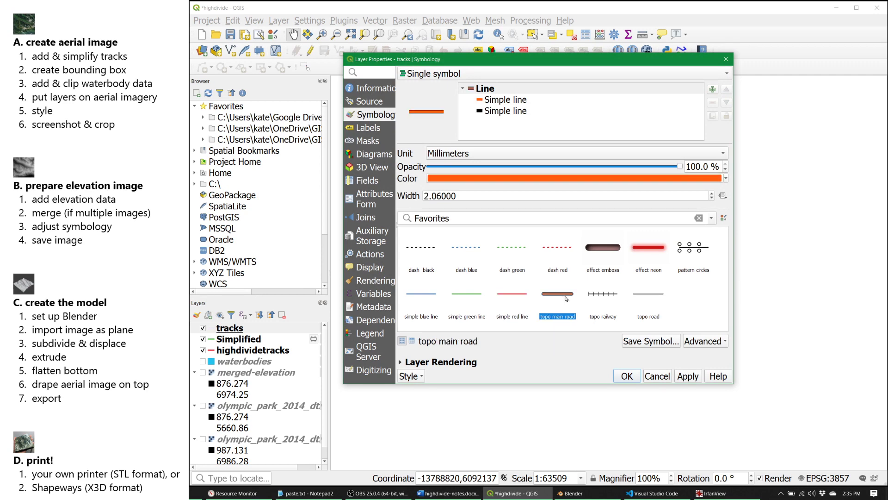
{"action": "left_click", "coordinate": [628, 376]}
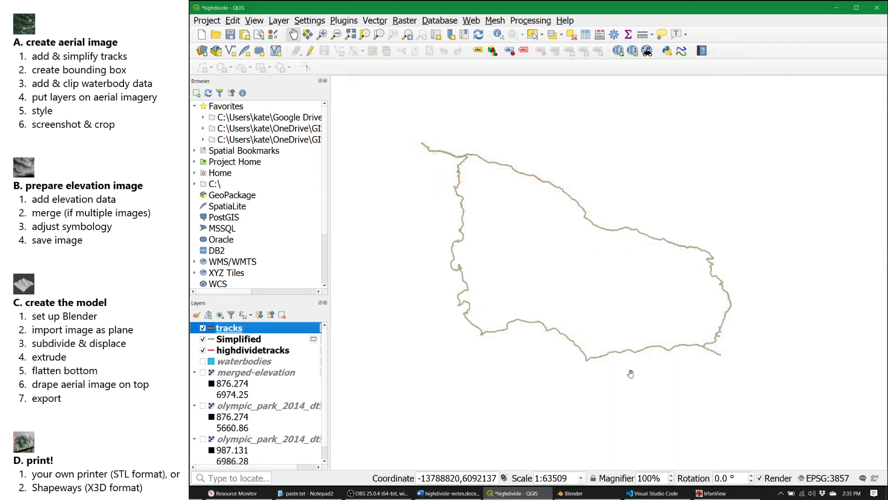
- Hide the Simplified and highdividetracks layers and show the OSM TF Outdoors basemap again
{"action": "left_click", "coordinate": [202, 340]}
{"action": "left_click", "coordinate": [203, 350]}
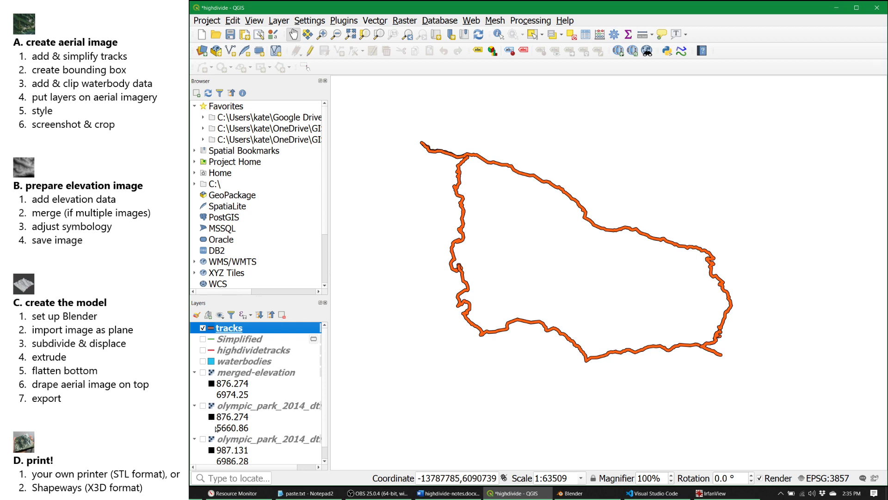
{"action": "scroll", "coordinate": [216, 430], "scroll_direction": "down", "scroll_amount": 1}
{"action": "left_click", "coordinate": [204, 459]}
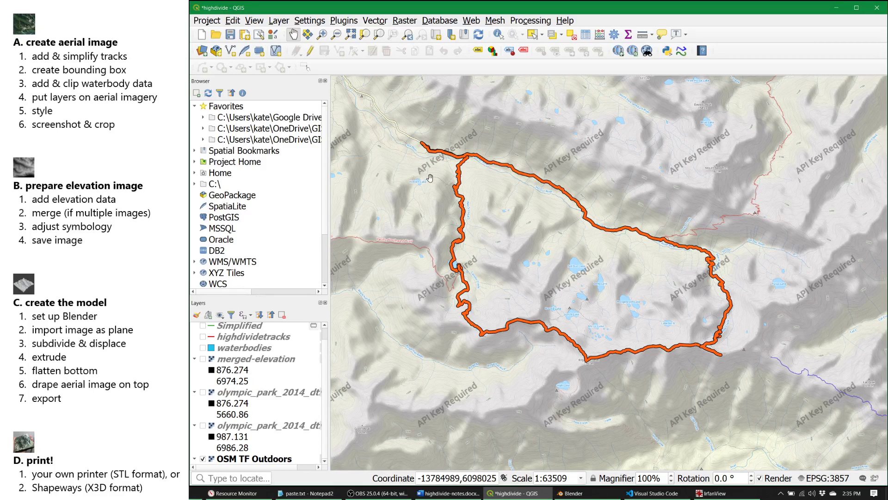
- Create a temporary scratch layer with Polygon / CurvePolygon geometry in EPSG:4326 - WGS 84, keeping the default layer name
{"action": "left_click", "coordinate": [281, 22]}
{"action": "mouse_move", "coordinate": [327, 47]}
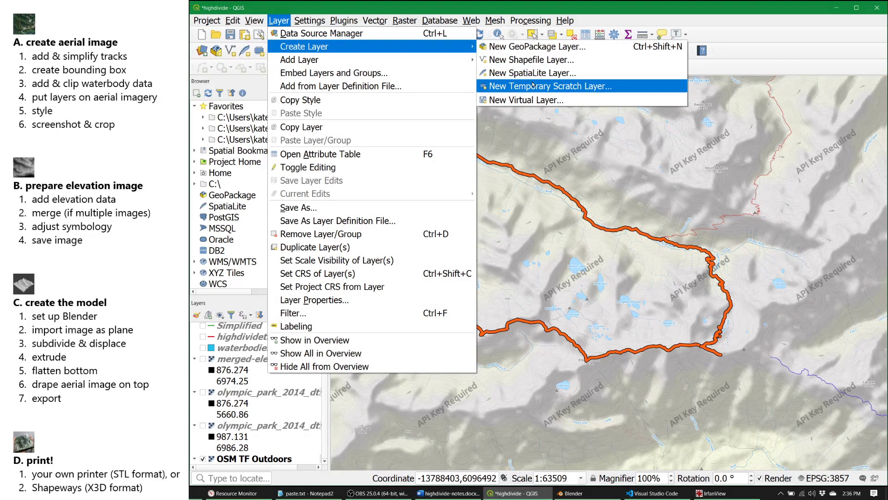
{"action": "left_click", "coordinate": [533, 85]}
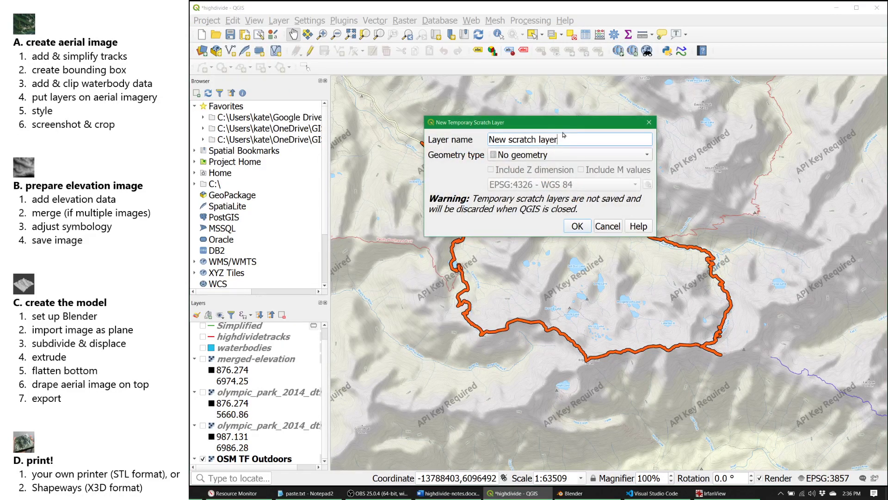
{"action": "left_click", "coordinate": [576, 155]}
{"action": "left_click", "coordinate": [557, 195]}
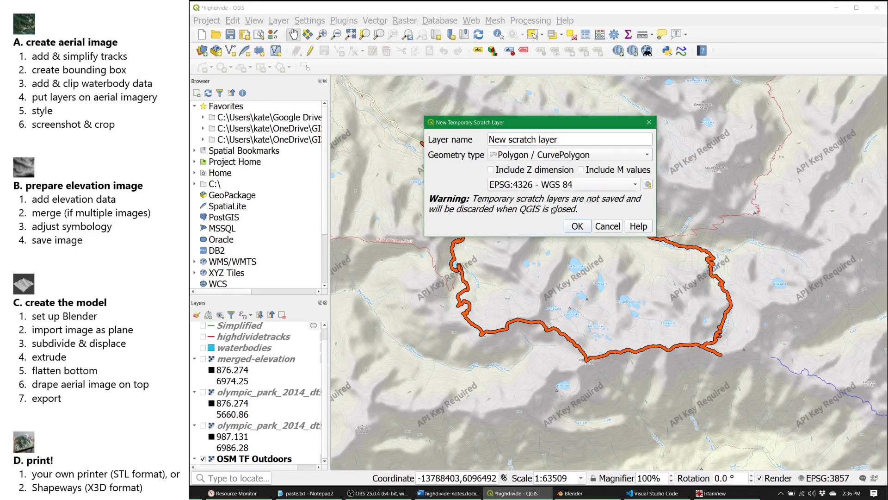
{"action": "left_click", "coordinate": [577, 226]}
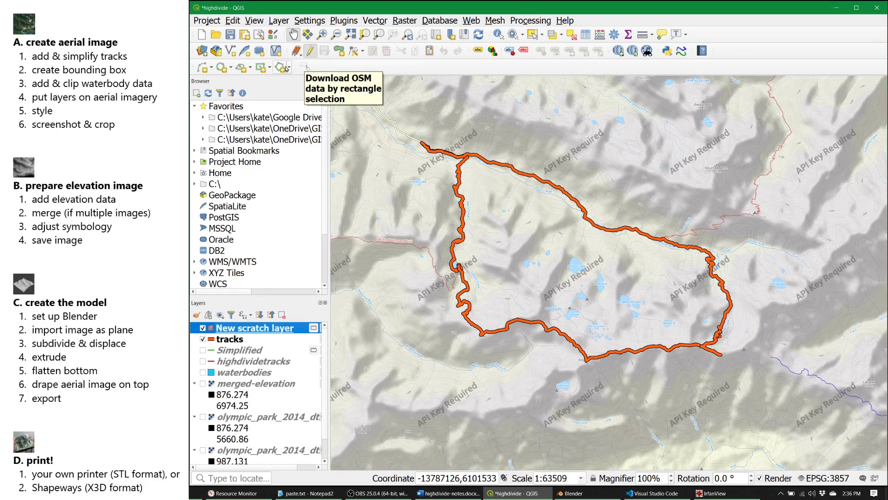
- Draw a rectangle on the scratch layer that encloses the whole tracks loop with some margin
{"action": "left_click", "coordinate": [259, 20]}
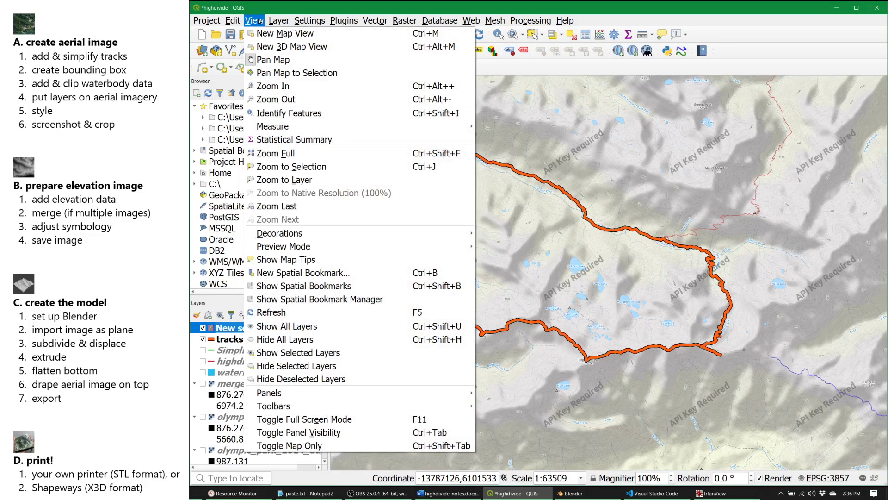
{"action": "mouse_move", "coordinate": [328, 408]}
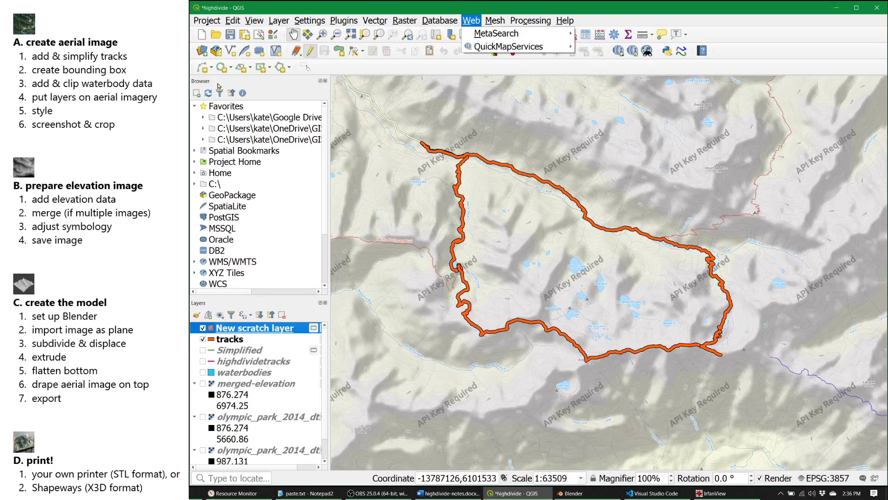
{"action": "left_click", "coordinate": [263, 69]}
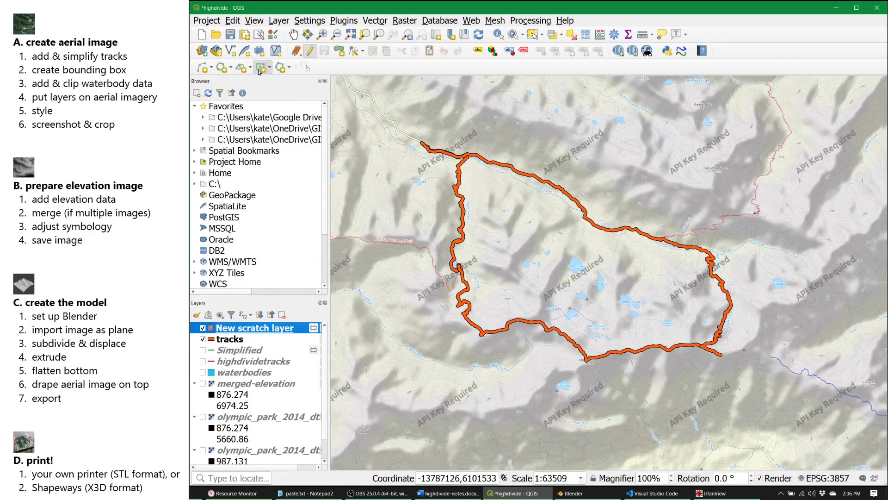
{"action": "left_click", "coordinate": [571, 264]}
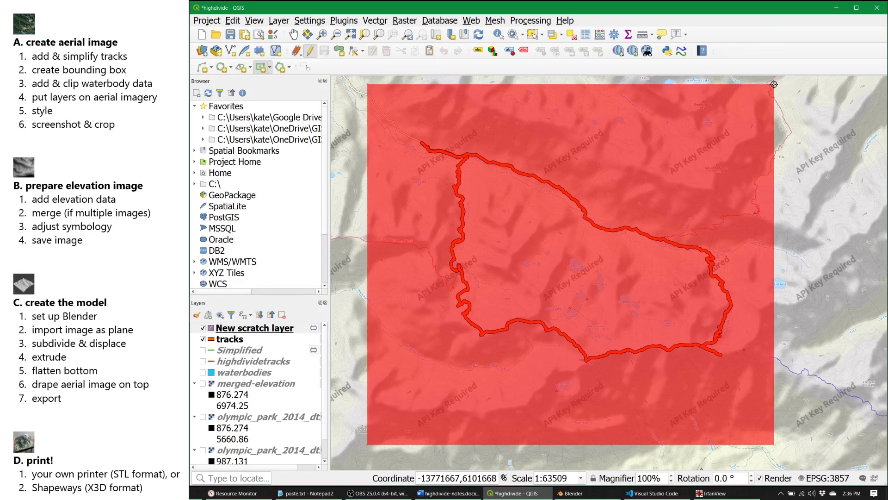
{"action": "left_click", "coordinate": [773, 84]}
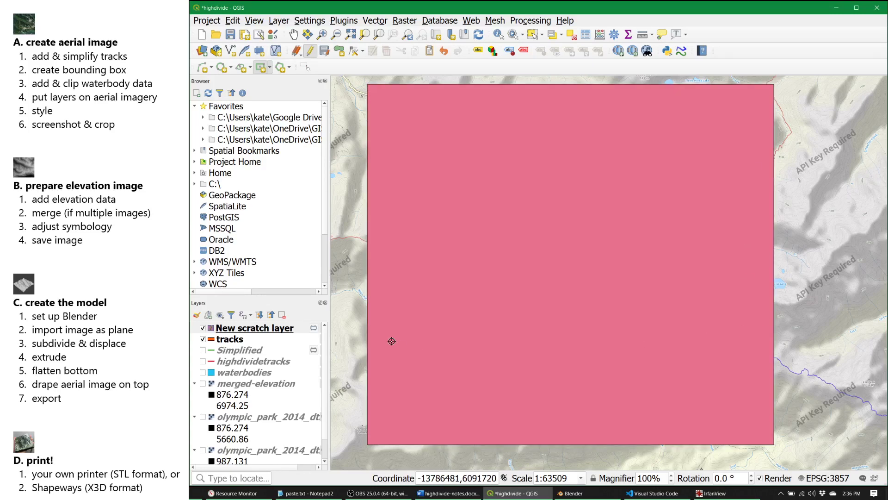
- Export the scratch layer's features as GeoJSON to bbox.geojson in the HighDivideDemo folder, in EPSG:4326 - WGS 84, and add it to the map
{"action": "right_click", "coordinate": [256, 331]}
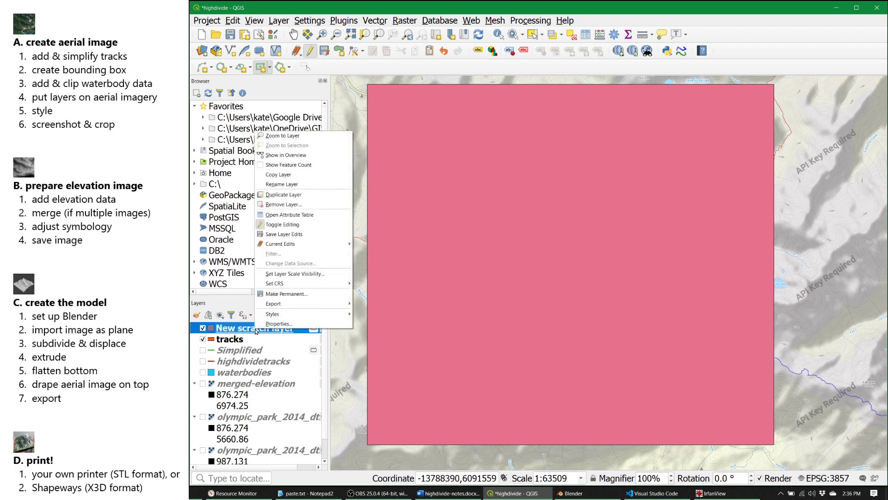
{"action": "mouse_move", "coordinate": [324, 303]}
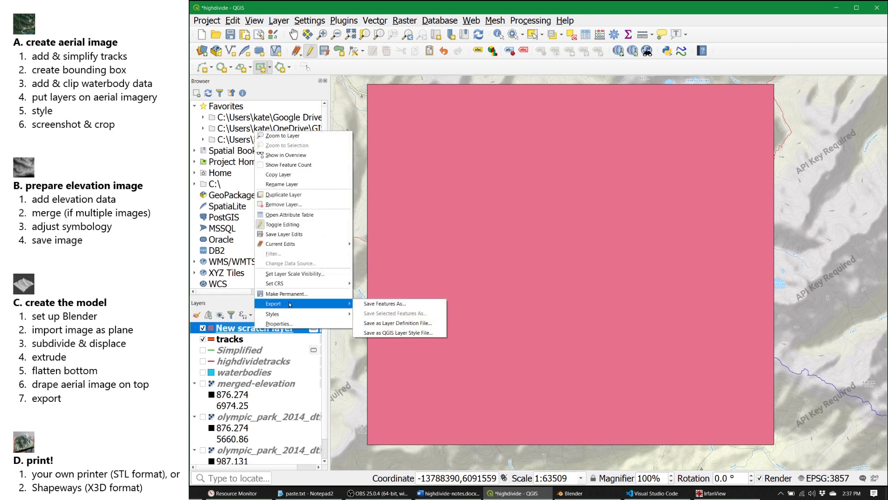
{"action": "left_click", "coordinate": [377, 304]}
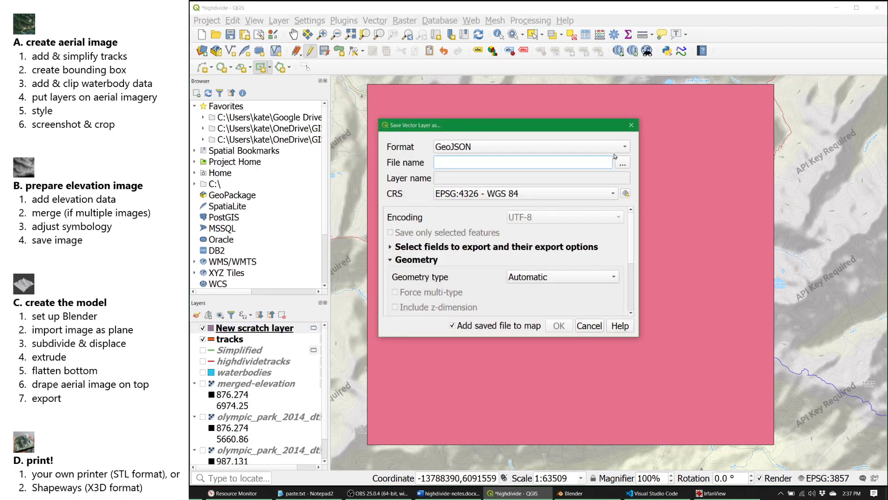
{"action": "left_click", "coordinate": [623, 164]}
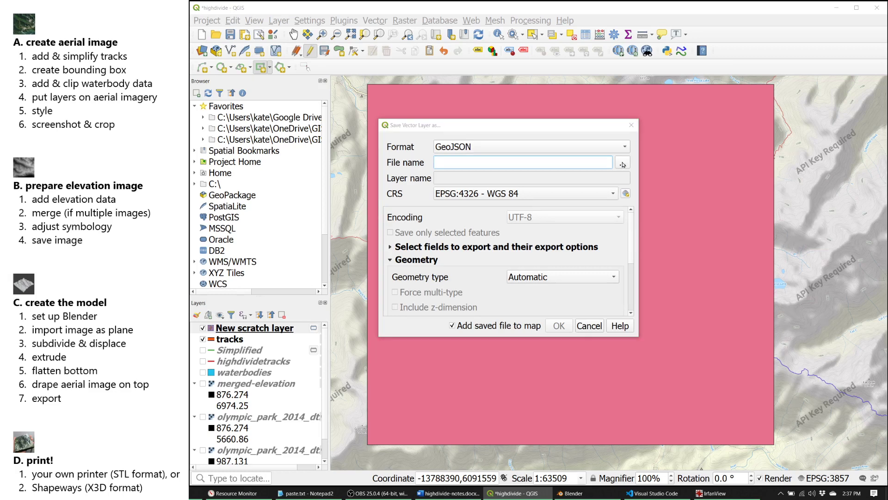
{"action": "type", "text": "bbox"}
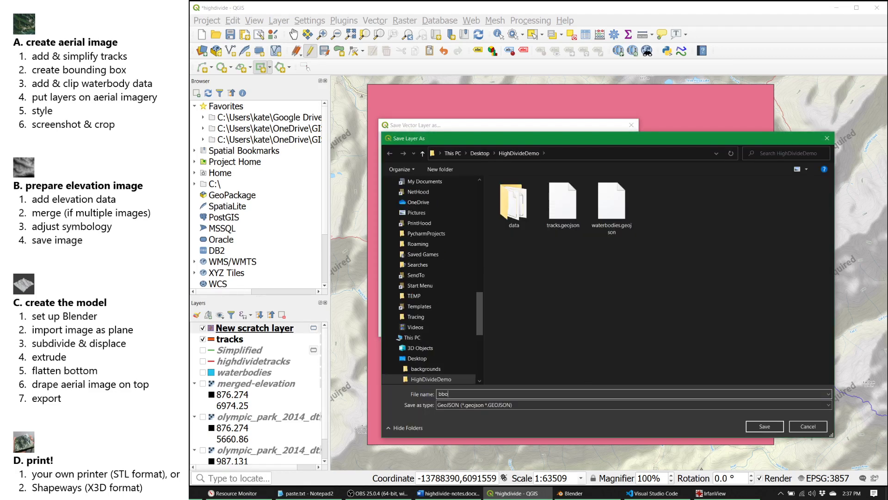
{"action": "left_click", "coordinate": [759, 425]}
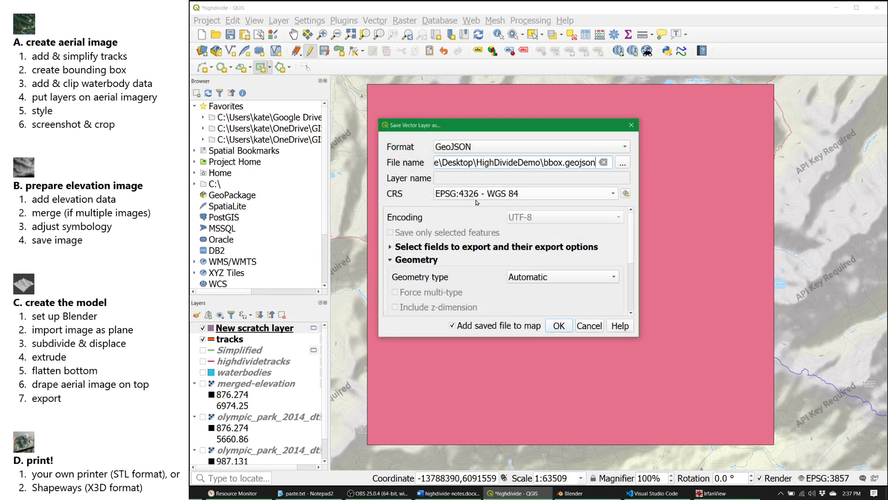
{"action": "left_click", "coordinate": [566, 326]}
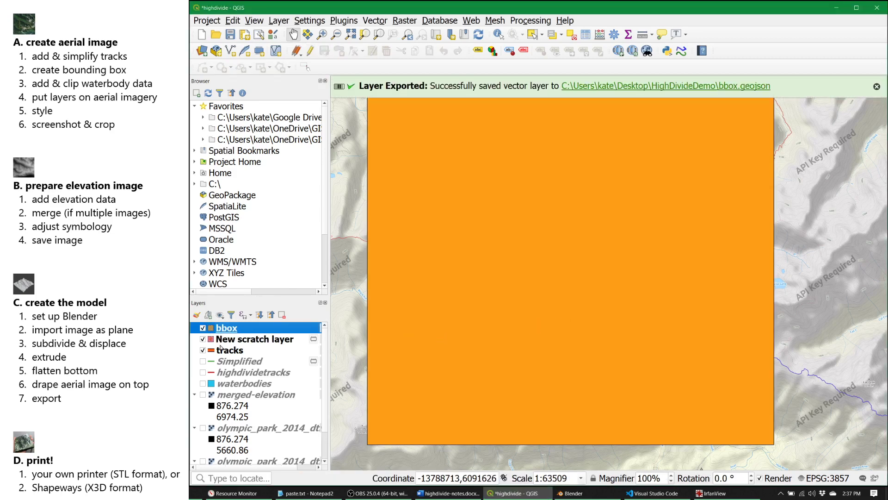
- Give the bbox layer a transparent fill and switch visibility from the scratch layer to the waterbodies layer
{"action": "left_click", "coordinate": [204, 339]}
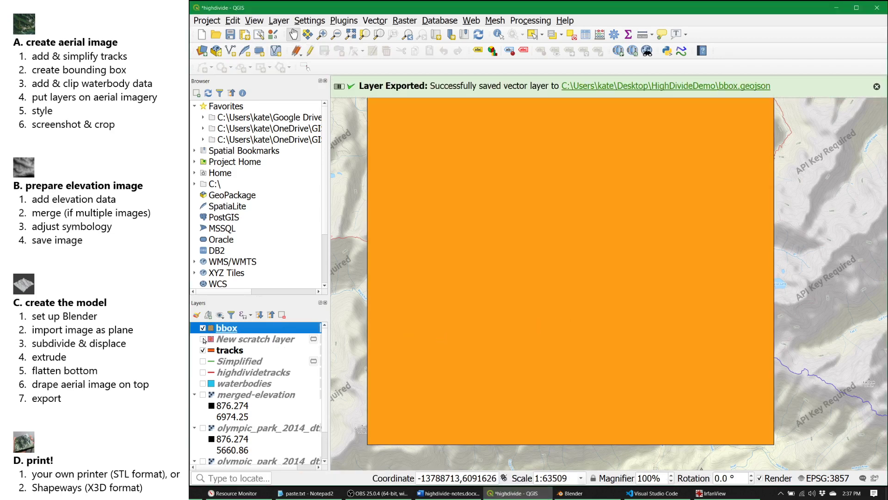
{"action": "double_click", "coordinate": [231, 329]}
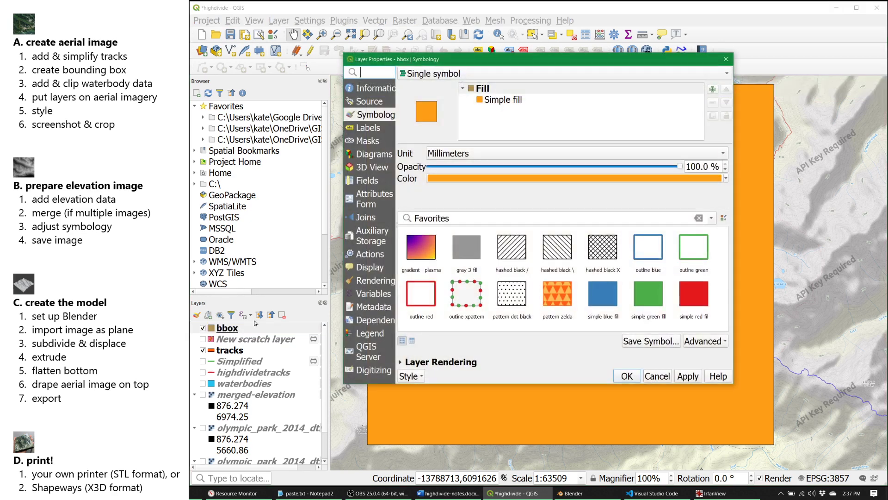
{"action": "left_click", "coordinate": [726, 178]}
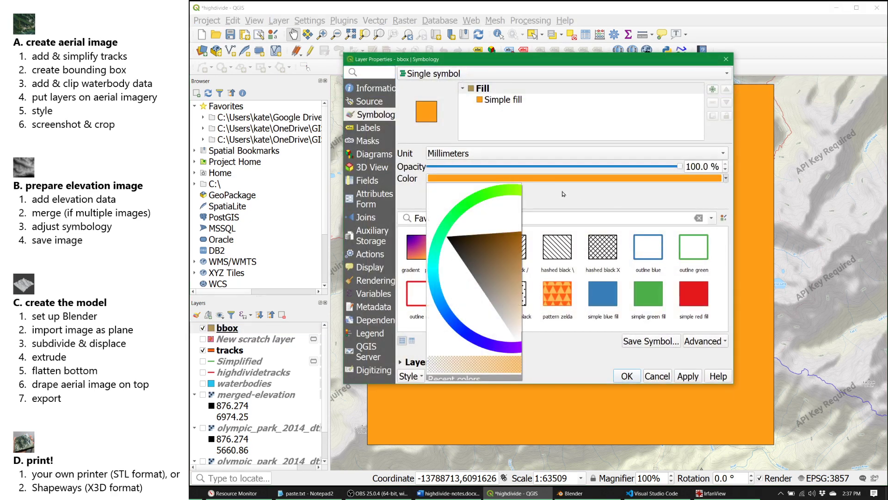
{"action": "left_click", "coordinate": [502, 102]}
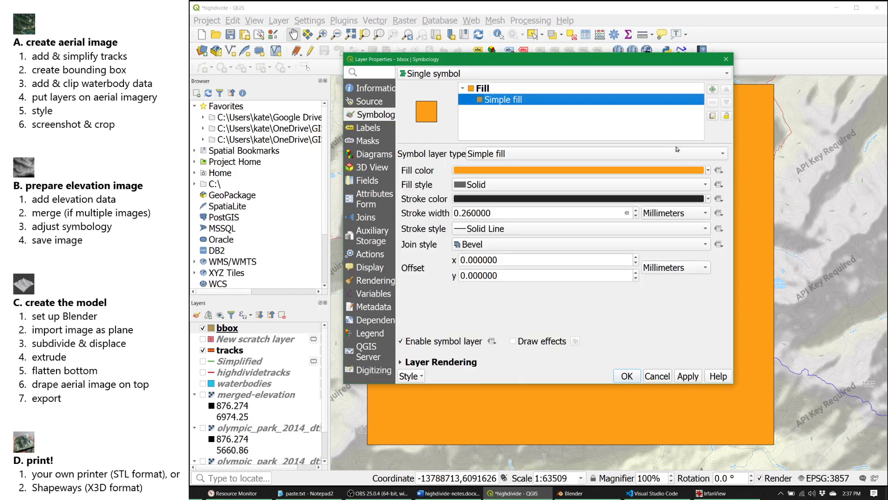
{"action": "left_click", "coordinate": [709, 170]}
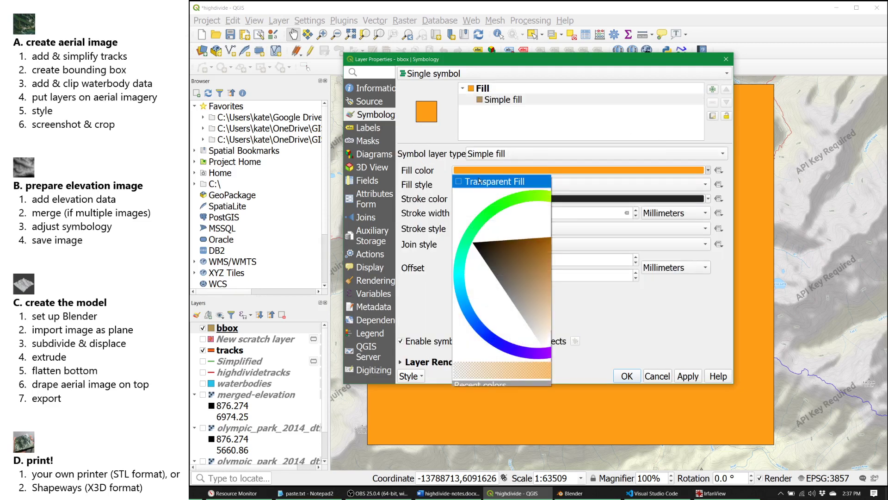
{"action": "left_click", "coordinate": [546, 180]}
{"action": "left_click", "coordinate": [628, 376]}
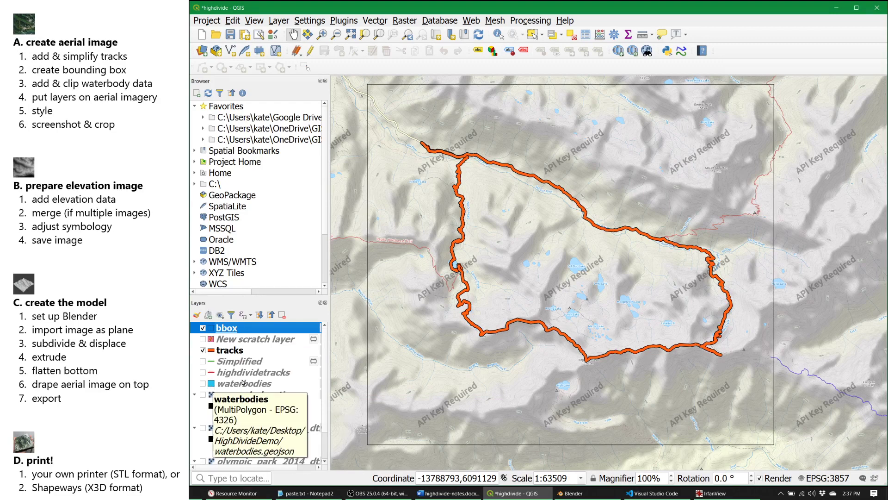
{"action": "left_click", "coordinate": [203, 384]}
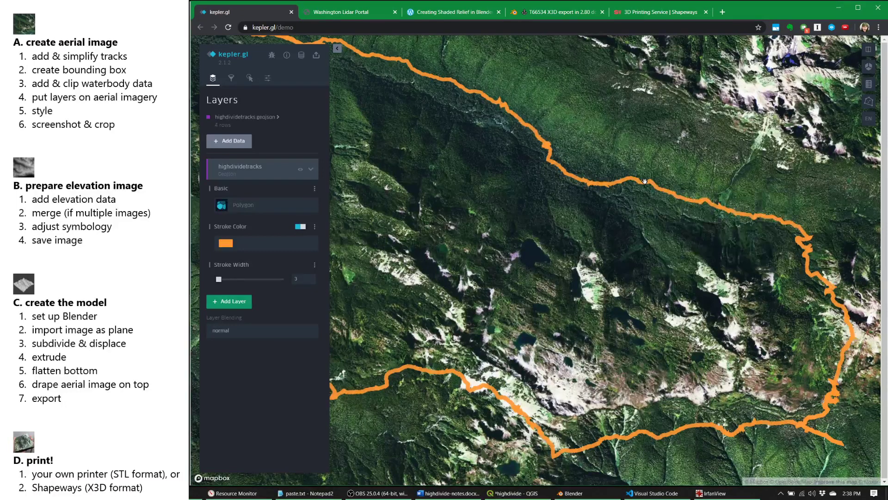
- Switch to kepler.gl in the browser and examine the tracks over satellite imagery in a tilted 3D view
{"action": "left_click", "coordinate": [868, 67]}
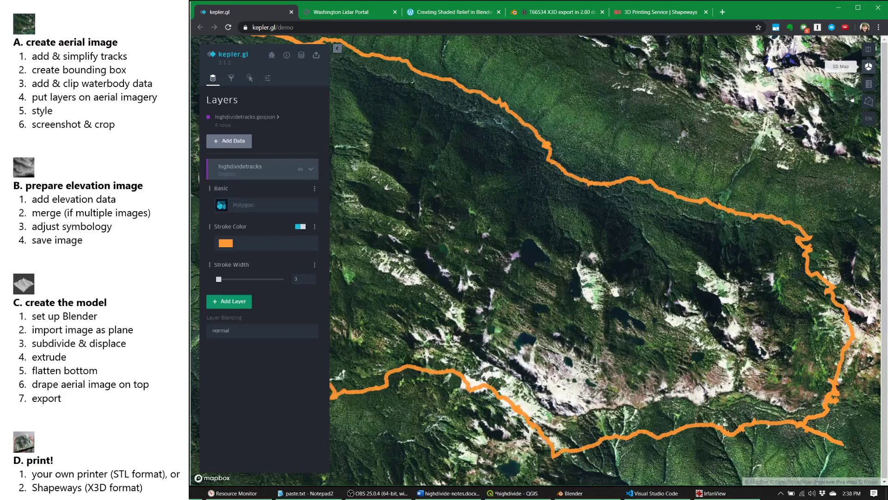
{"action": "left_click", "coordinate": [868, 67]}
{"action": "right_click_drag", "start_coordinate": [635, 279], "coordinate": [650, 358]}
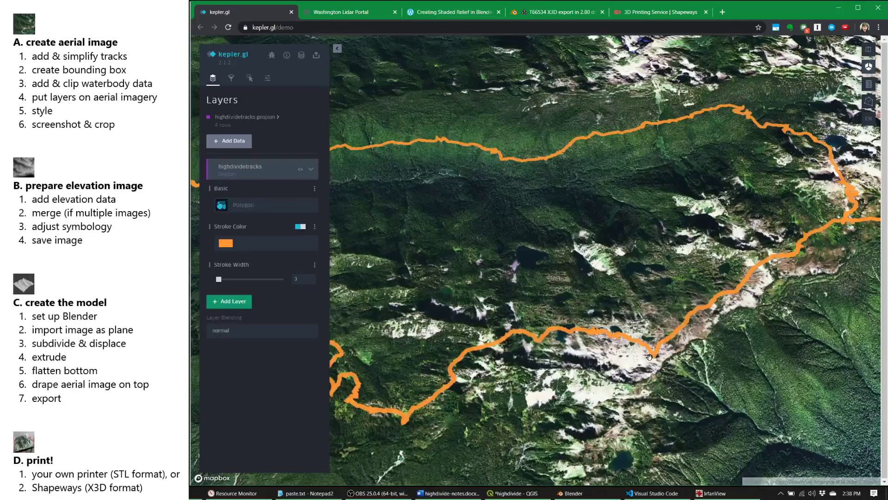
- Reload the kepler.gl demo and load bbox.geojson, tracks.geojson and waterbodies.geojson from the HighDivideDemo folder
{"action": "left_click", "coordinate": [365, 24]}
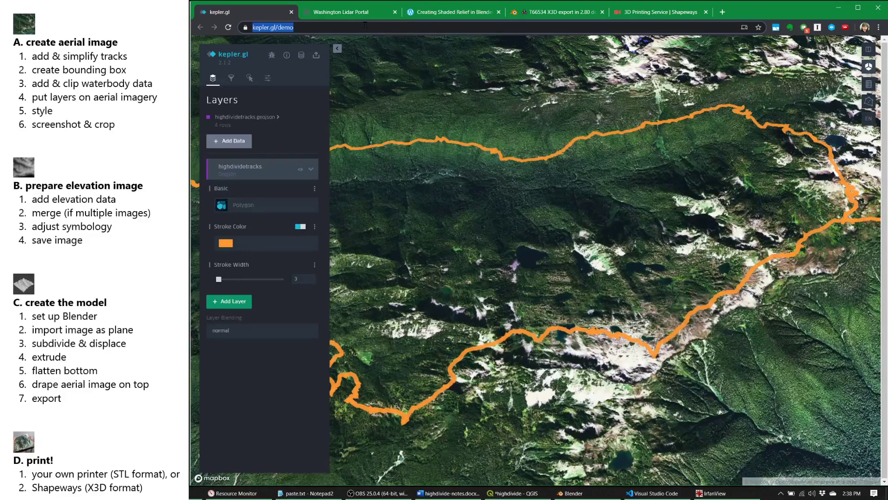
{"action": "key", "text": "Return"}
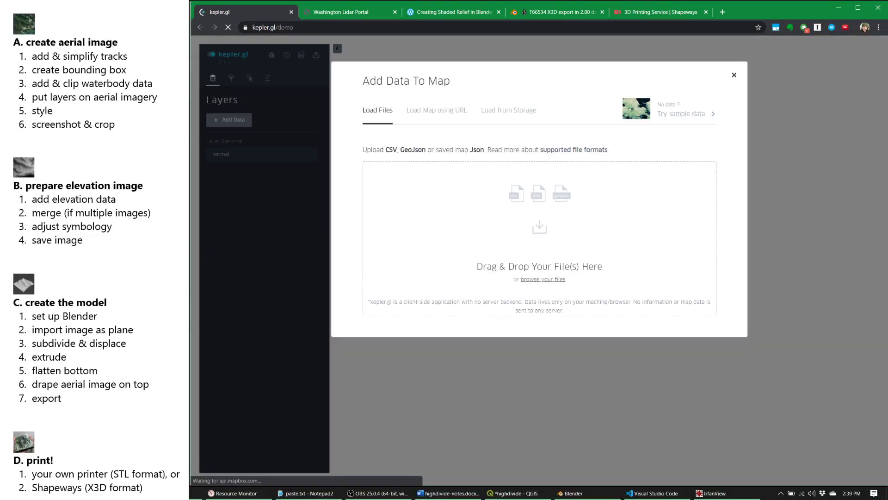
{"action": "left_click", "coordinate": [183, 493]}
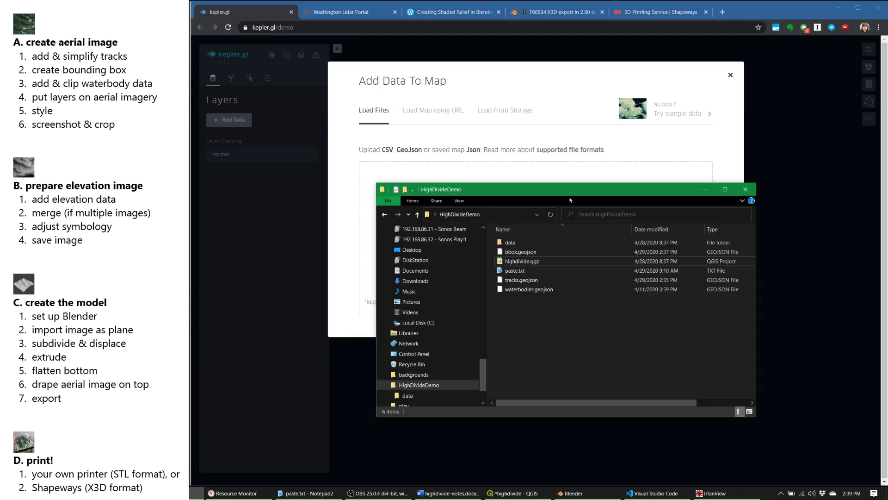
{"action": "left_click_drag", "start_coordinate": [570, 200], "coordinate": [673, 231]}
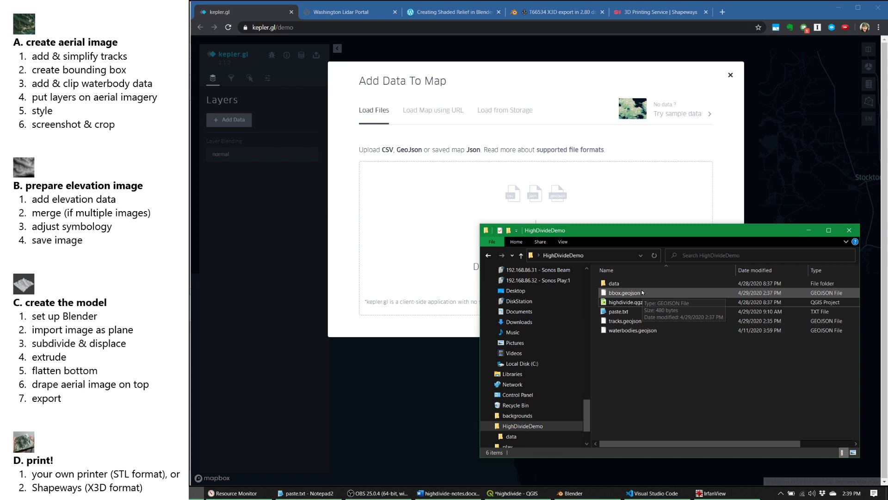
{"action": "left_click", "coordinate": [643, 293]}
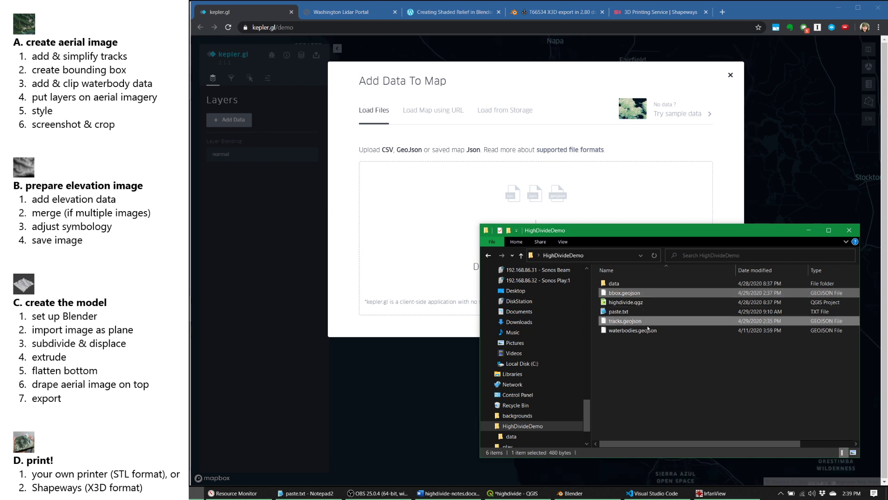
{"action": "left_click", "coordinate": [651, 332], "text": "ctrl"}
{"action": "left_click_drag", "start_coordinate": [651, 333], "coordinate": [454, 218]}
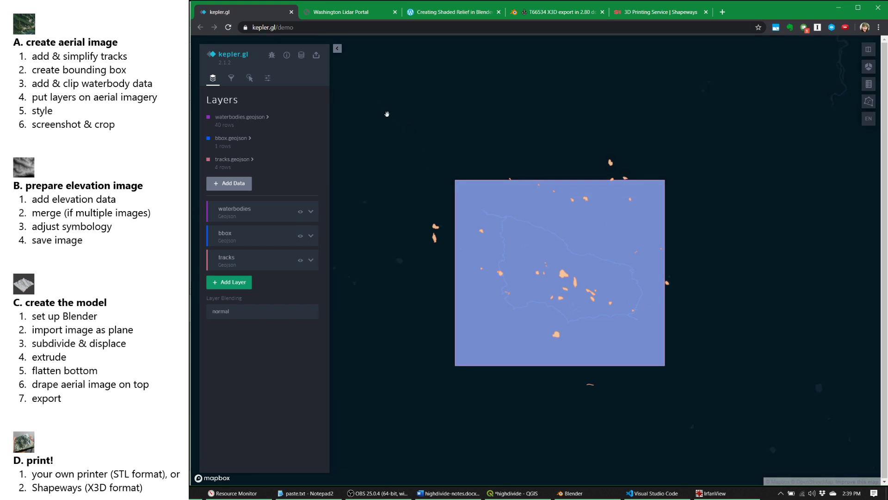
- Change the base map style to Satellite
{"action": "left_click", "coordinate": [269, 78]}
{"action": "left_click", "coordinate": [270, 133]}
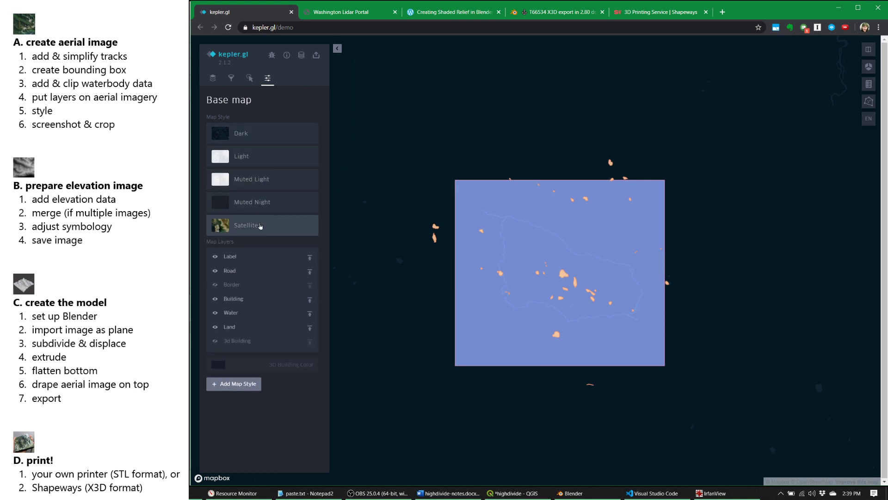
{"action": "left_click", "coordinate": [261, 226]}
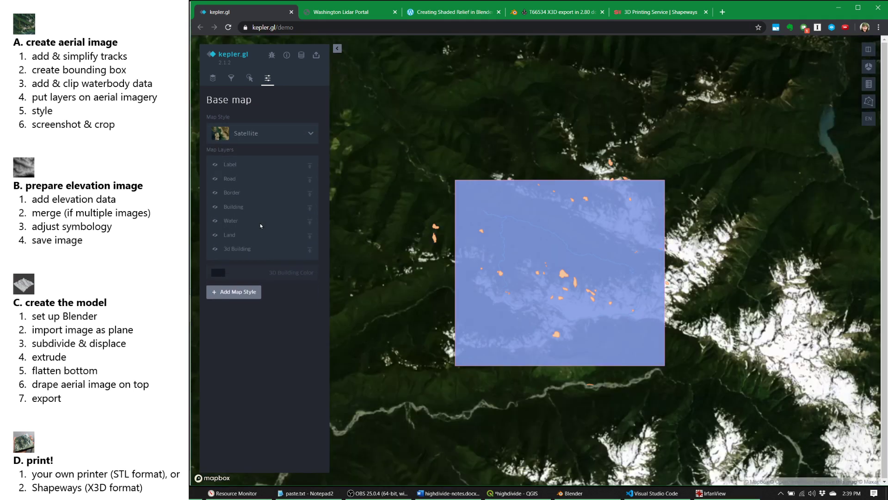
{"action": "scroll", "coordinate": [503, 291], "scroll_direction": "up", "scroll_amount": 4}
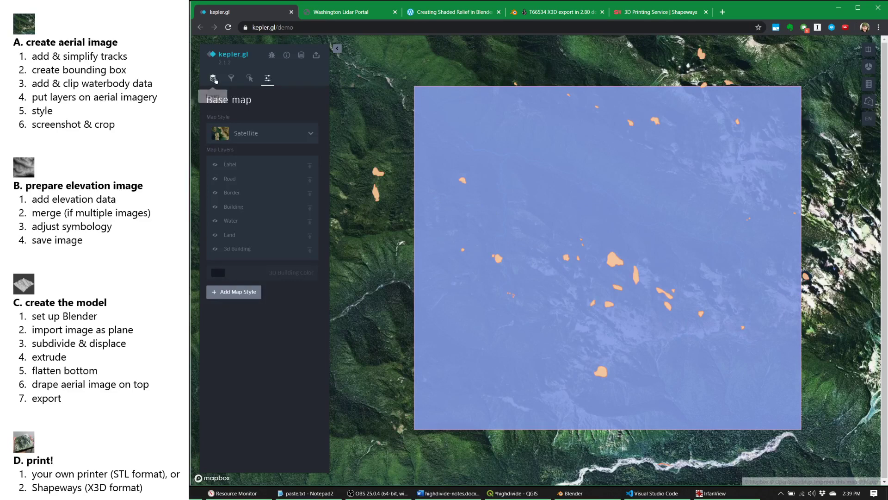
- Add tracks.geojson from the HighDivideDemo folder a second time and centre the whole bounding box in the map view
{"action": "left_click", "coordinate": [213, 78]}
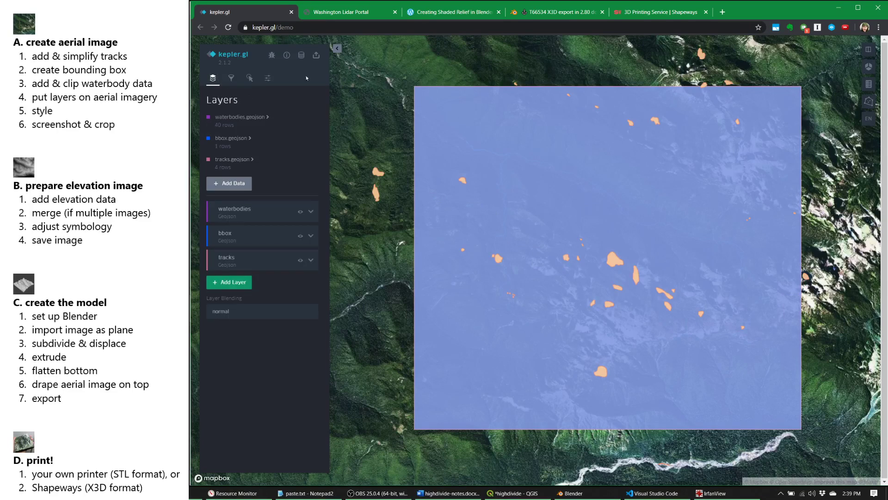
{"action": "left_click", "coordinate": [236, 183]}
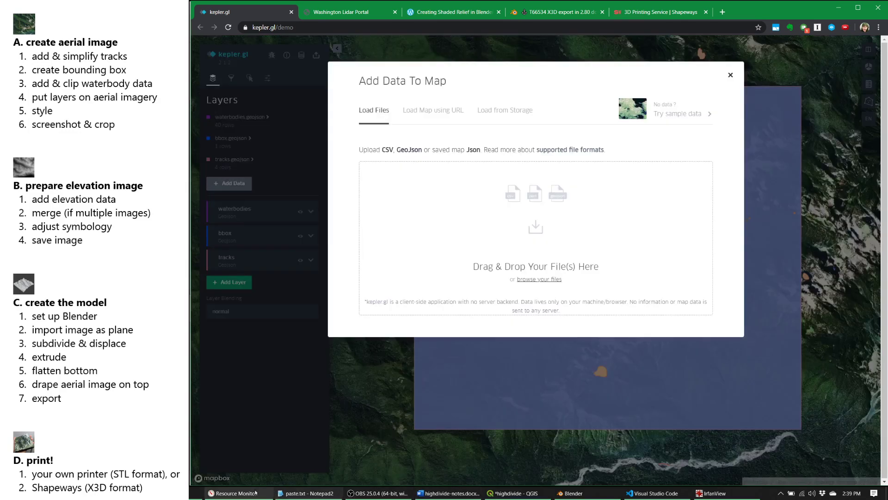
{"action": "key", "text": "alt+Tab"}
{"action": "left_click", "coordinate": [692, 391]}
{"action": "left_click", "coordinate": [639, 321]}
{"action": "left_click_drag", "start_coordinate": [657, 324], "coordinate": [443, 221]}
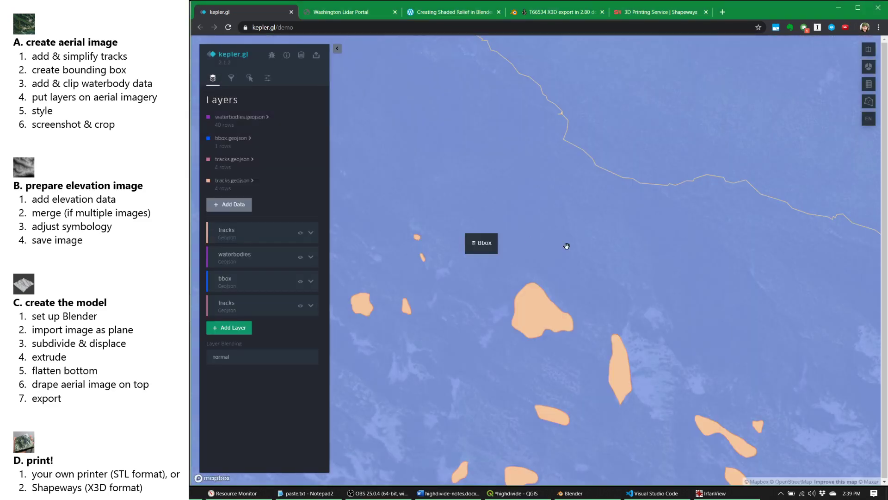
{"action": "scroll", "coordinate": [545, 240], "scroll_direction": "down", "scroll_amount": 5}
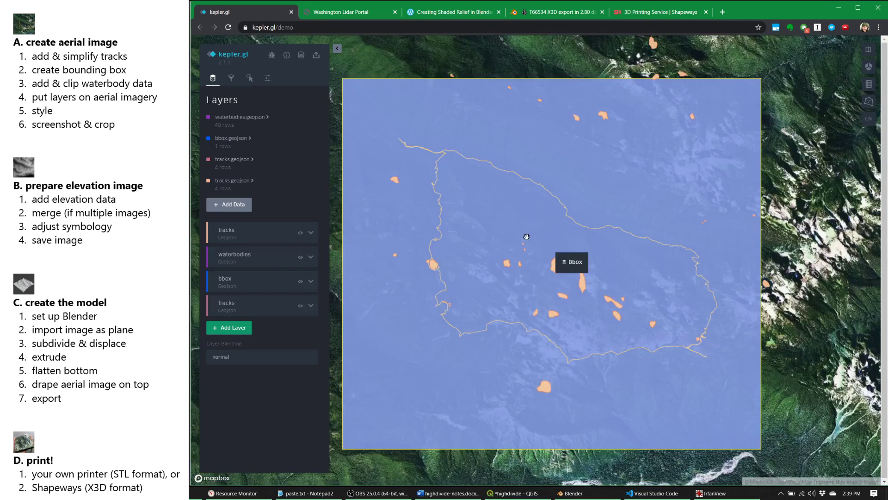
{"action": "left_click_drag", "start_coordinate": [527, 237], "coordinate": [545, 231]}
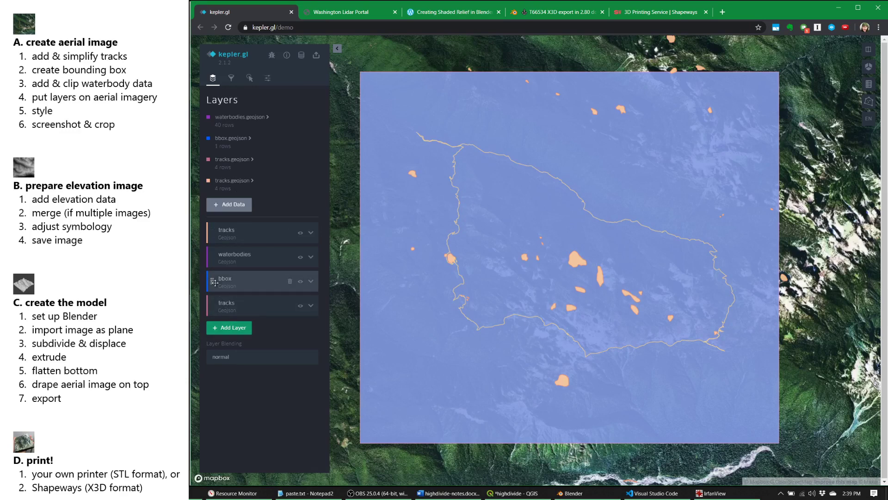
- Reorder the layers so that bbox is first, above both tracks layers, and waterbodies is last
{"action": "left_click_drag", "start_coordinate": [213, 281], "coordinate": [217, 230]}
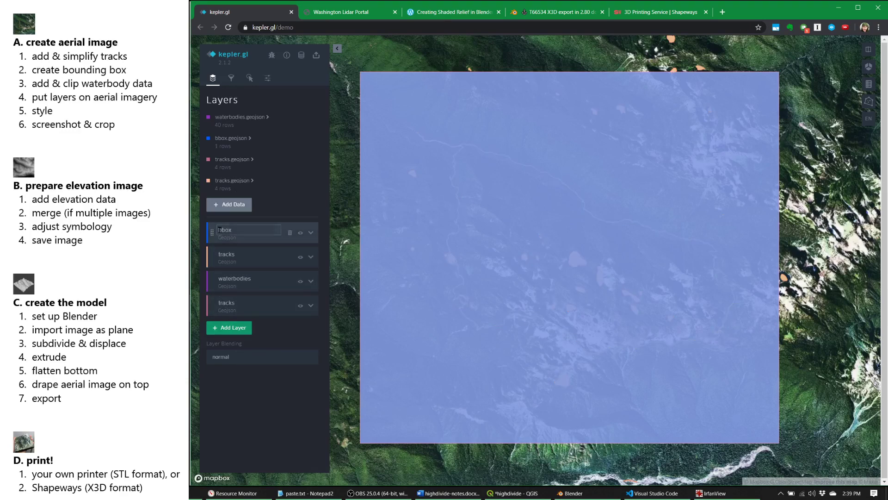
{"action": "left_click_drag", "start_coordinate": [214, 294], "coordinate": [218, 278]}
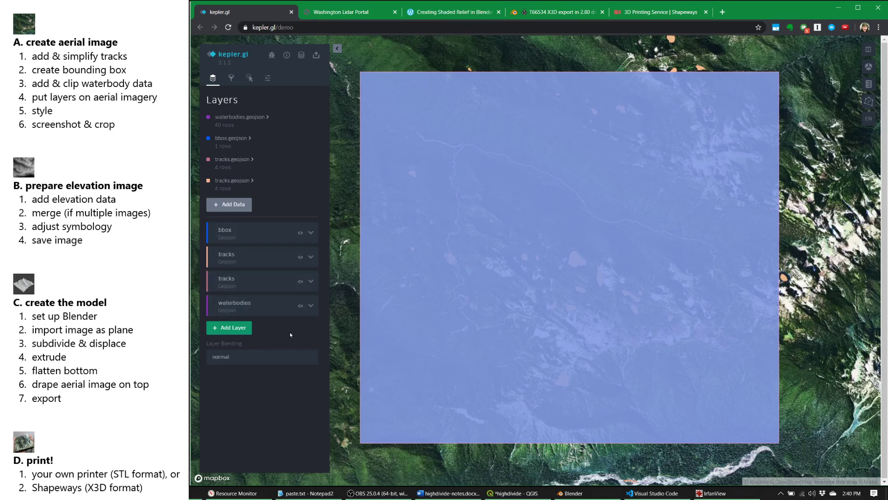
- Style the bbox layer with no fill and a near-black stroke of width 5
{"action": "left_click", "coordinate": [312, 232]}
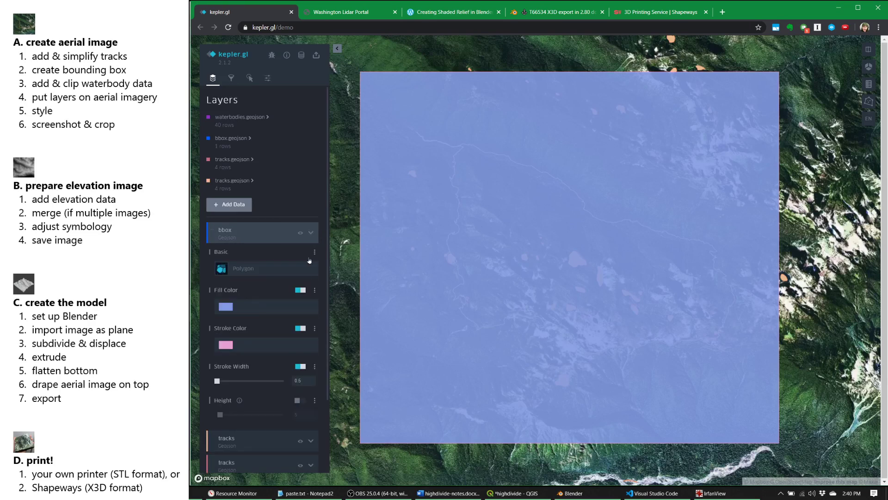
{"action": "left_click", "coordinate": [301, 290]}
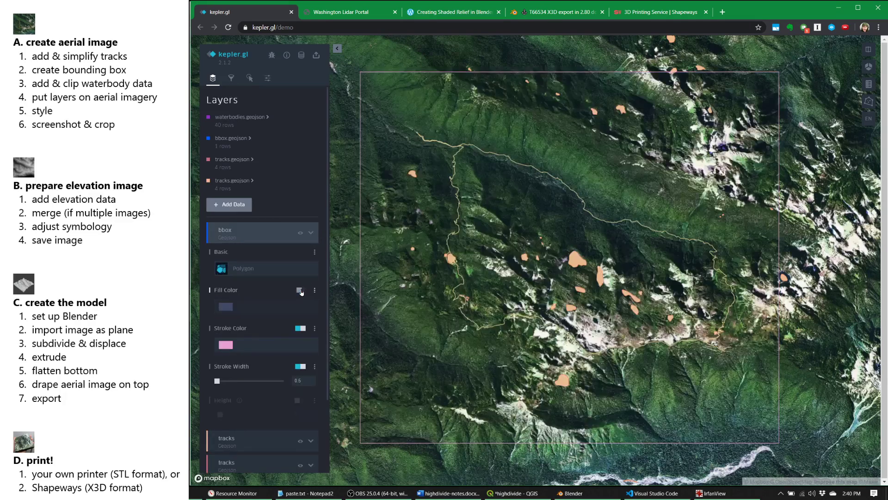
{"action": "left_click", "coordinate": [302, 345]}
{"action": "left_click", "coordinate": [314, 436]}
{"action": "scroll", "coordinate": [301, 448], "scroll_direction": "down", "scroll_amount": 2}
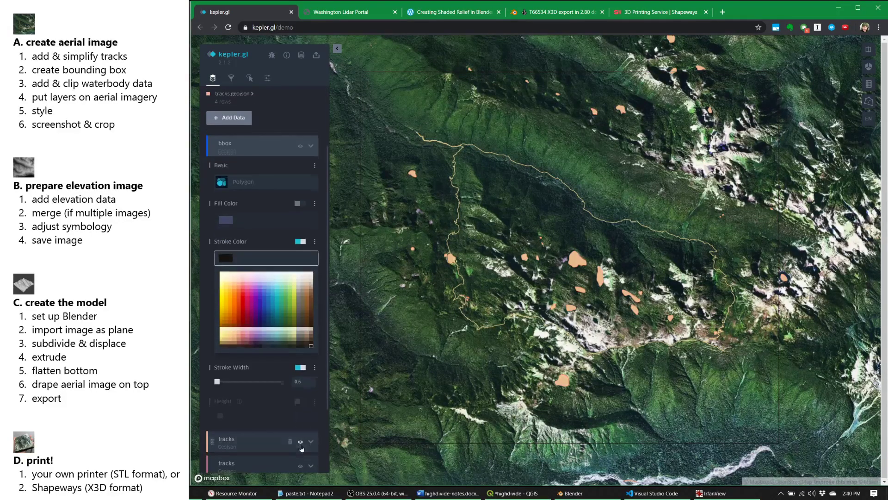
{"action": "left_click", "coordinate": [304, 382]}
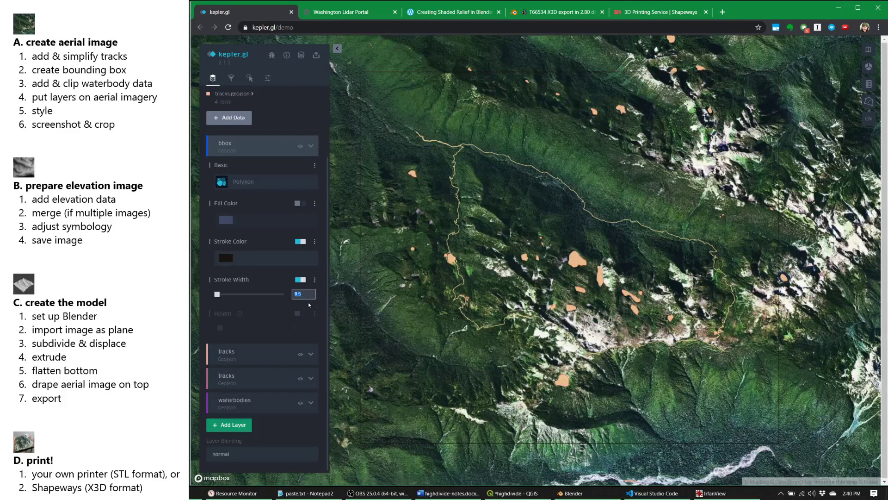
{"action": "type", "text": "5"}
{"action": "key", "text": "Return"}
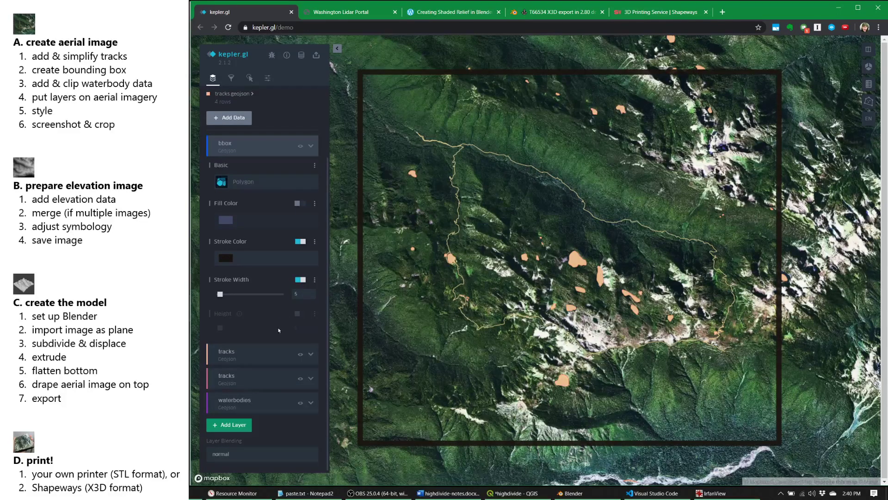
{"action": "left_click", "coordinate": [311, 146]}
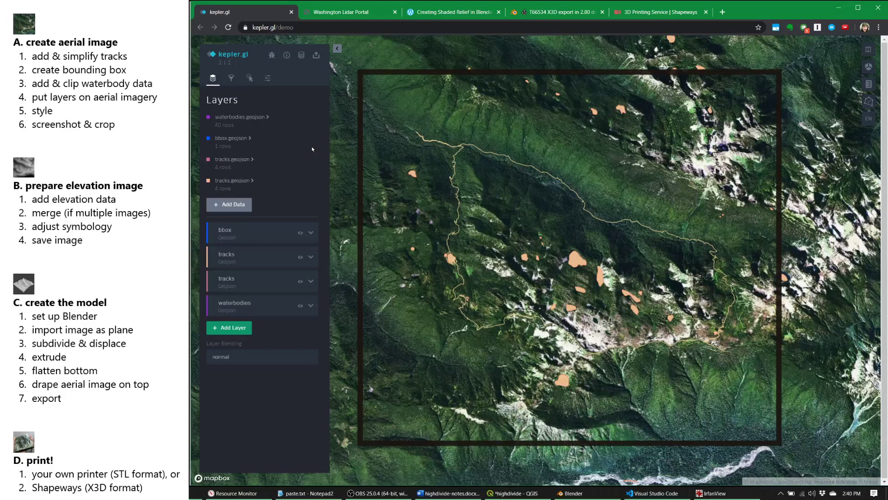
- Give the upper tracks layer an orange stroke with a width of 2
{"action": "left_click", "coordinate": [311, 257]}
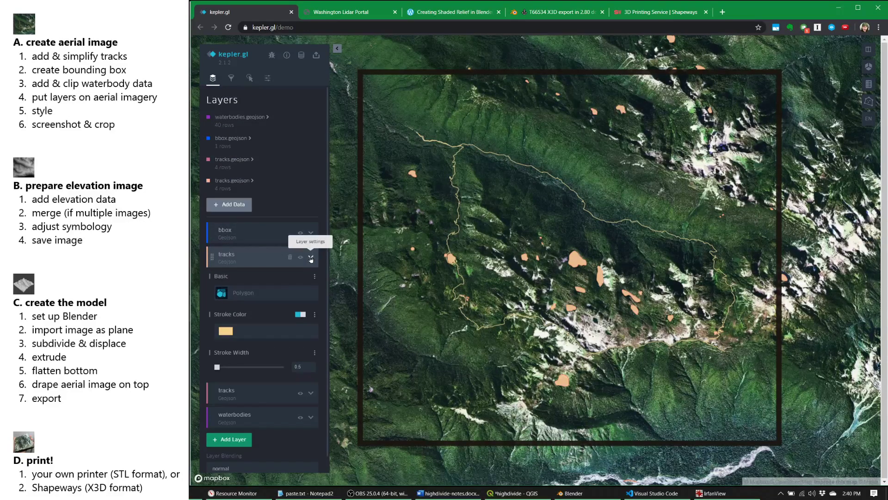
{"action": "left_click", "coordinate": [254, 332]}
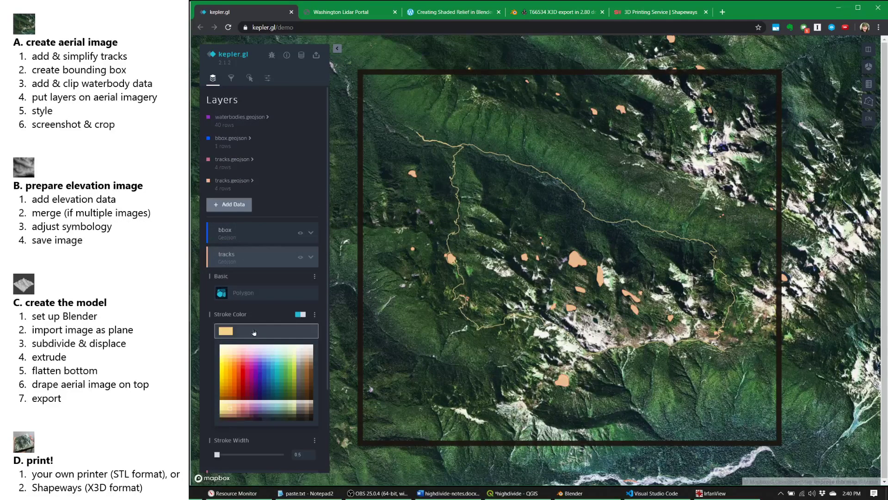
{"action": "left_click", "coordinate": [235, 367]}
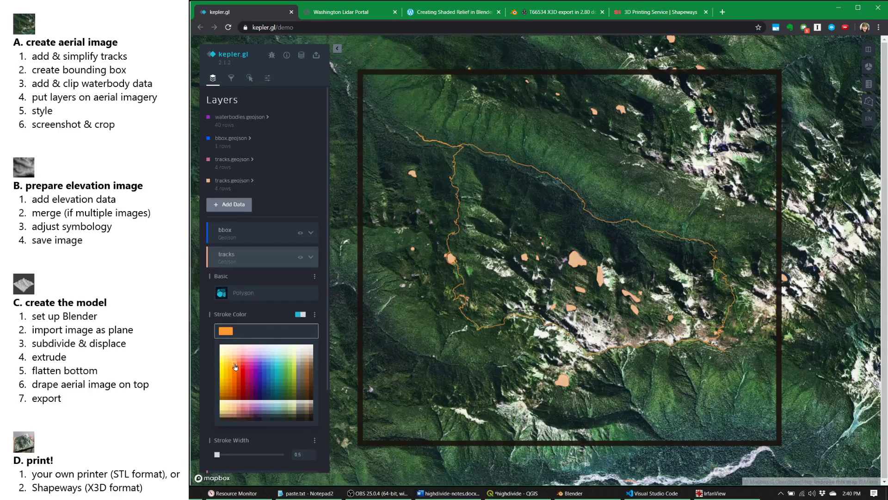
{"action": "left_click", "coordinate": [298, 454]}
{"action": "type", "text": "1"}
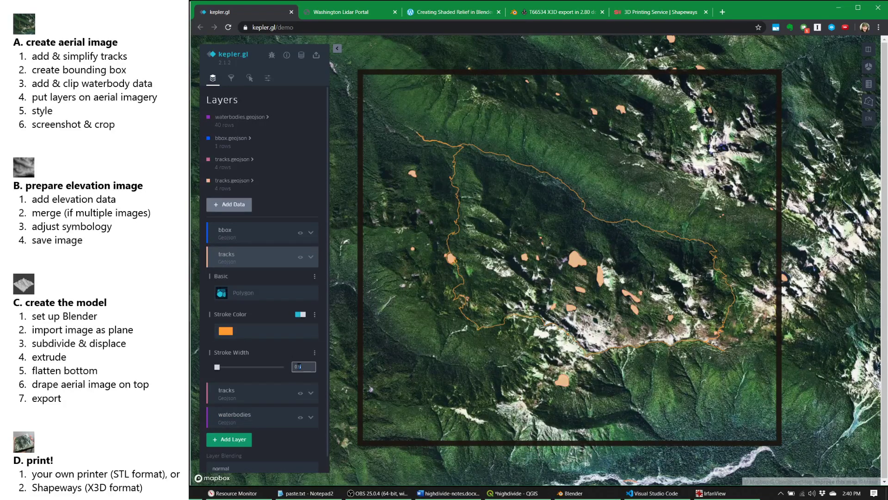
{"action": "left_click", "coordinate": [299, 367]}
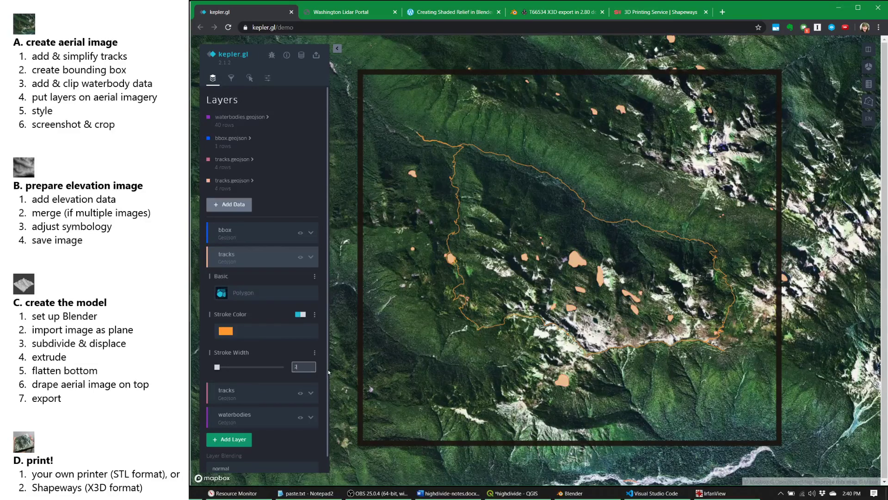
{"action": "left_click", "coordinate": [295, 377]}
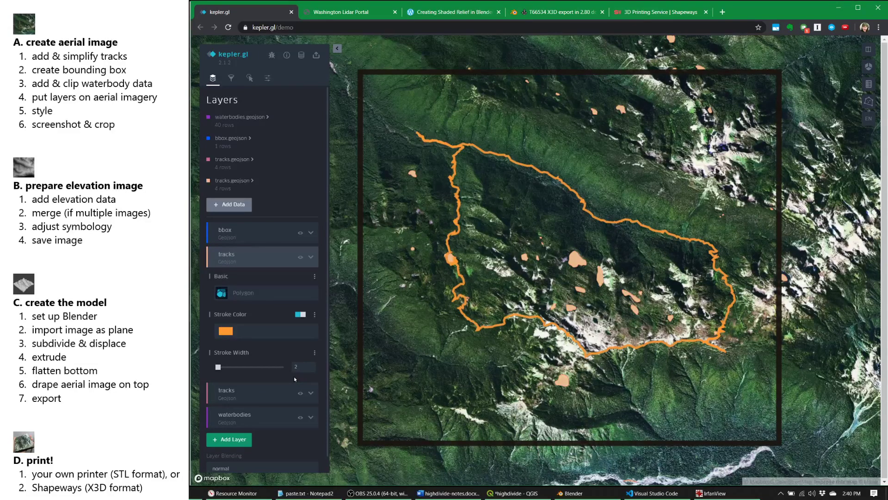
- Set the bbox layer's stroke opacity to 1 and collapse the settings of the bbox and upper tracks layers
{"action": "left_click", "coordinate": [311, 233]}
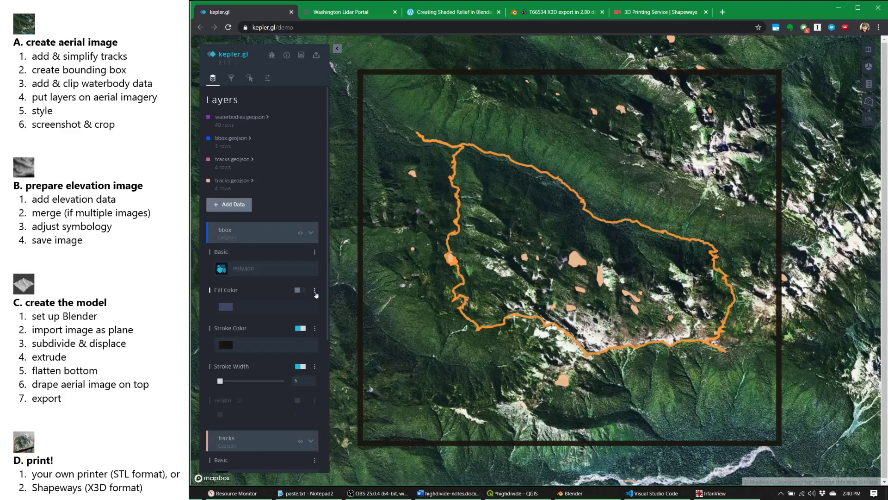
{"action": "left_click", "coordinate": [315, 292]}
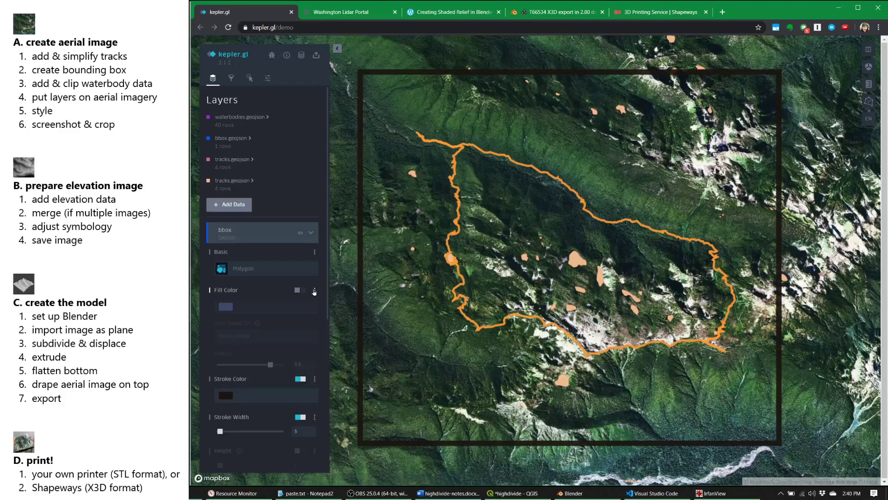
{"action": "left_click", "coordinate": [315, 290]}
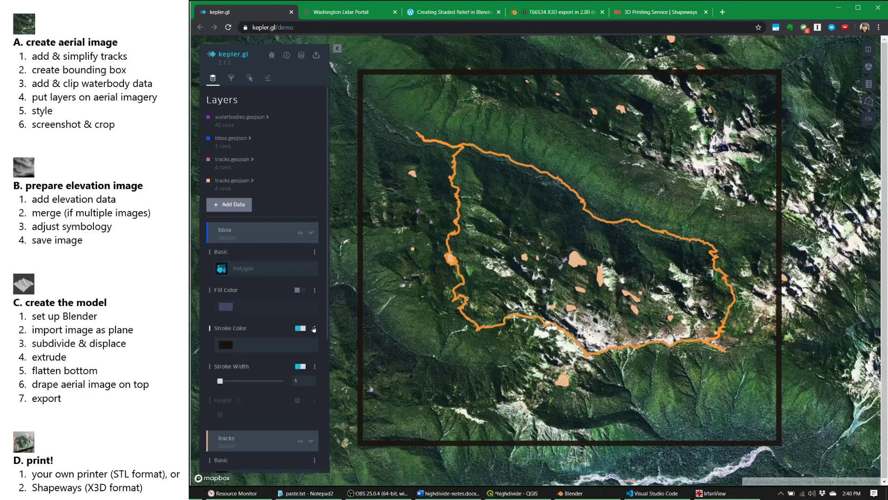
{"action": "left_click", "coordinate": [314, 328]}
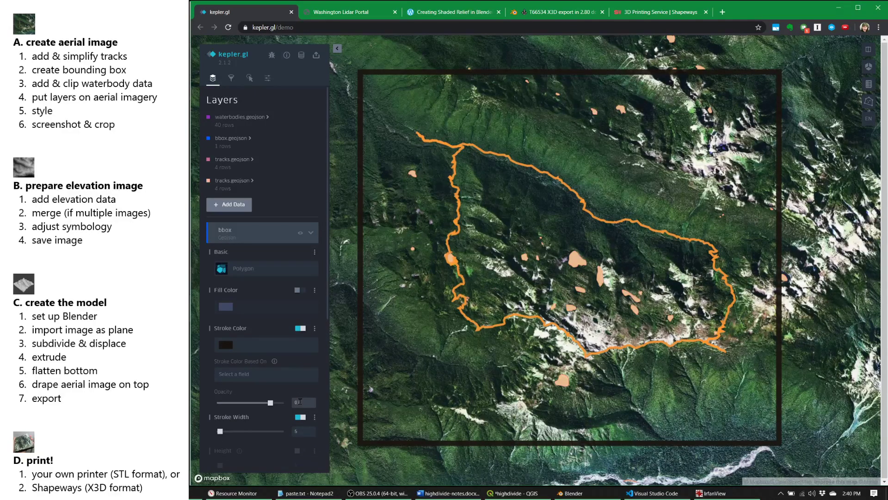
{"action": "left_click_drag", "start_coordinate": [270, 402], "coordinate": [292, 402]}
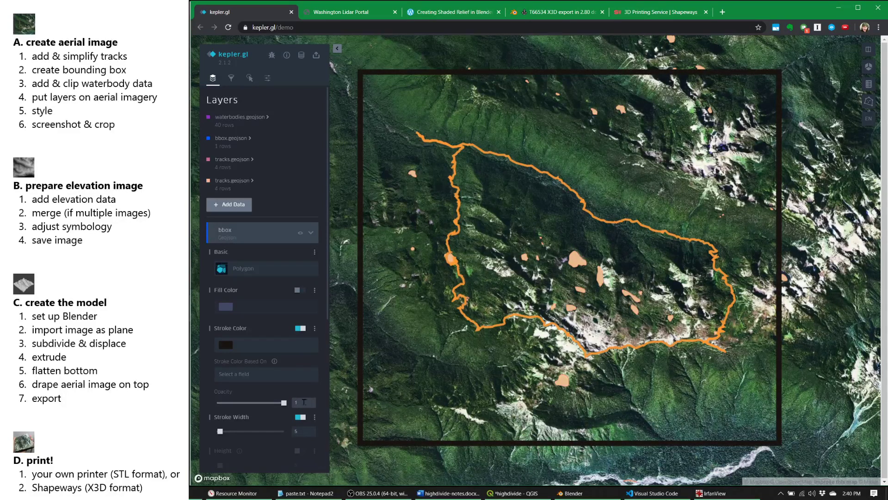
{"action": "left_click", "coordinate": [311, 236]}
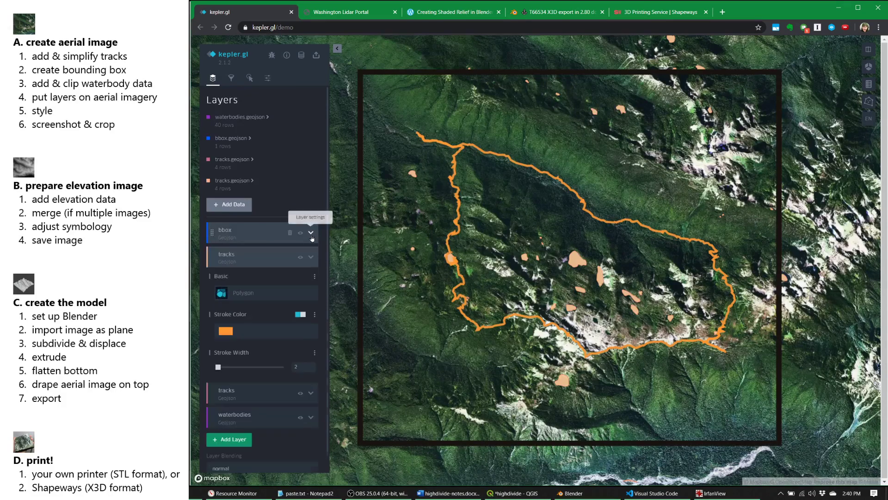
{"action": "left_click", "coordinate": [311, 257]}
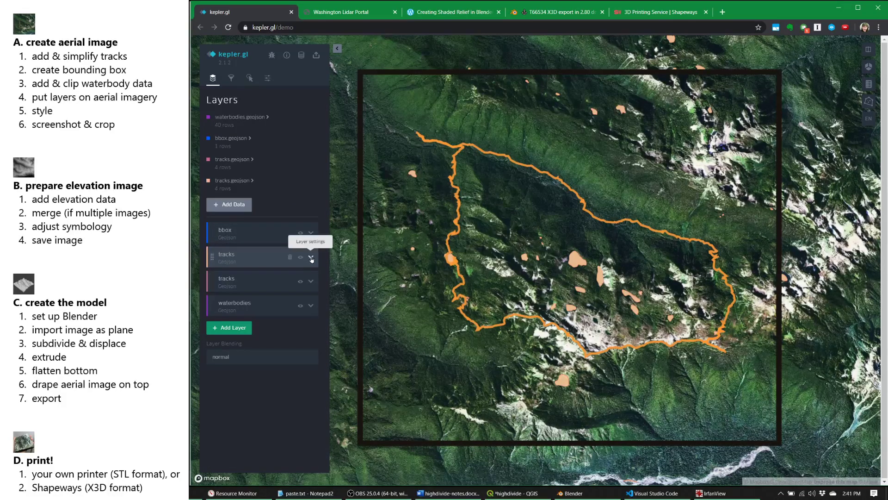
- Give the lower tracks layer a dark brown stroke with a width of 3 as an outline for the orange track
{"action": "left_click", "coordinate": [311, 282]}
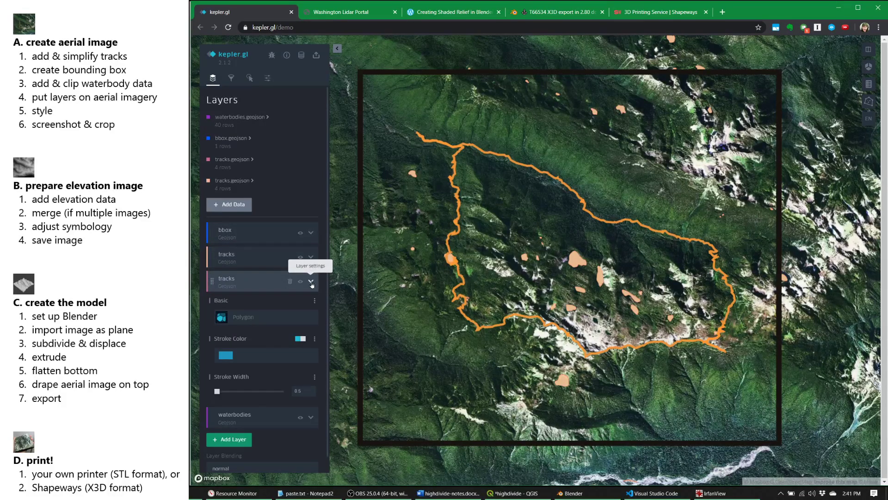
{"action": "left_click", "coordinate": [274, 354]}
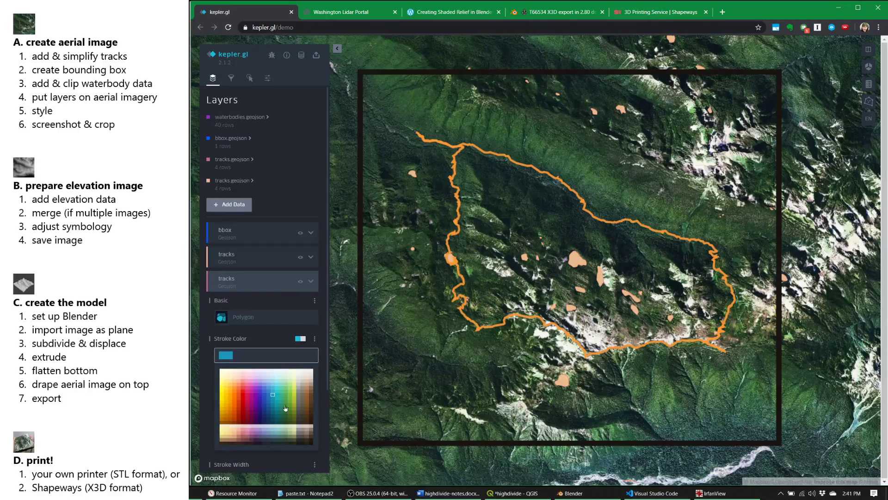
{"action": "left_click", "coordinate": [311, 434]}
{"action": "left_click", "coordinate": [275, 340]}
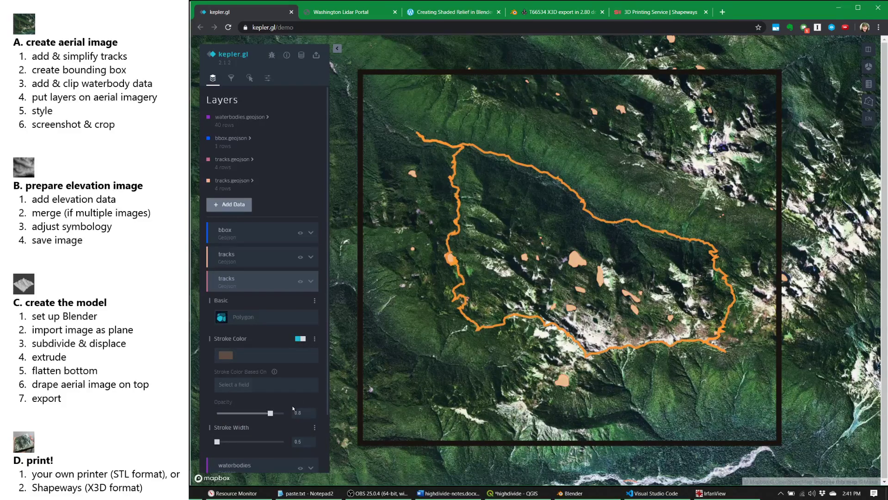
{"action": "left_click_drag", "start_coordinate": [307, 442], "coordinate": [290, 441]}
{"action": "type", "text": "1"}
{"action": "key", "text": "Return"}
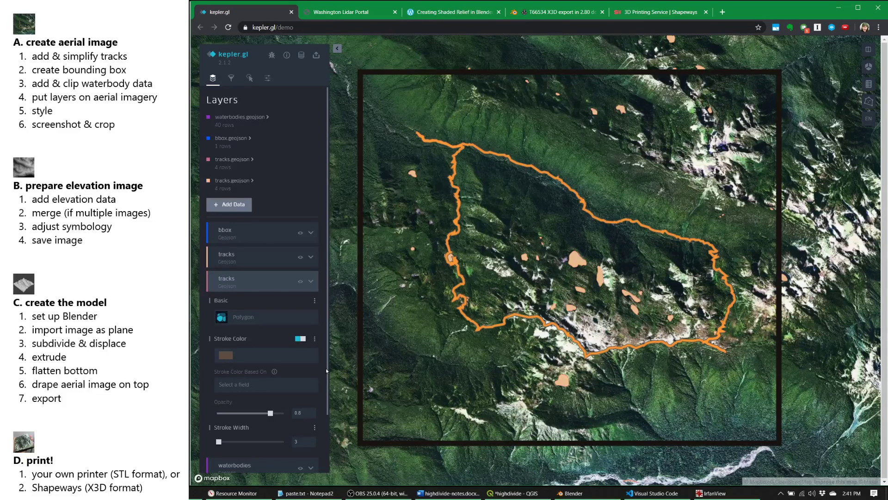
{"action": "left_click", "coordinate": [310, 281]}
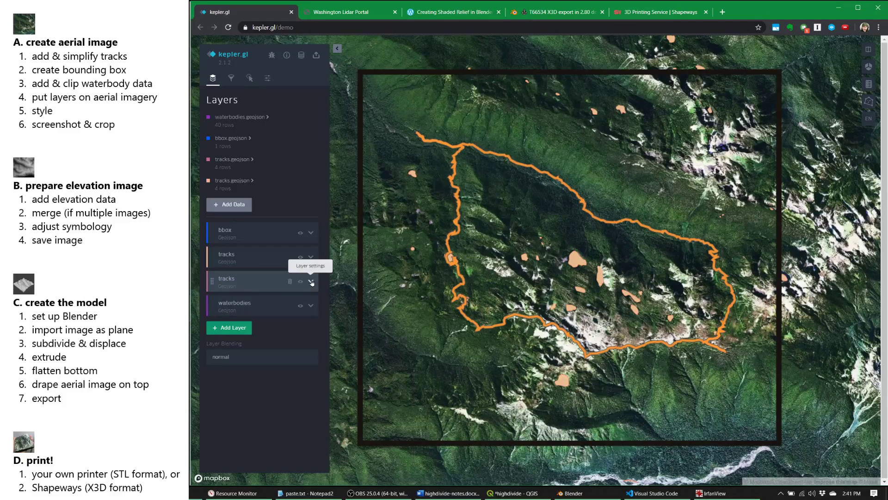
- Turn off the waterbodies layer's stroke and set its fill to a dark blue matching the large lake north of the bounding box
{"action": "left_click", "coordinate": [311, 305]}
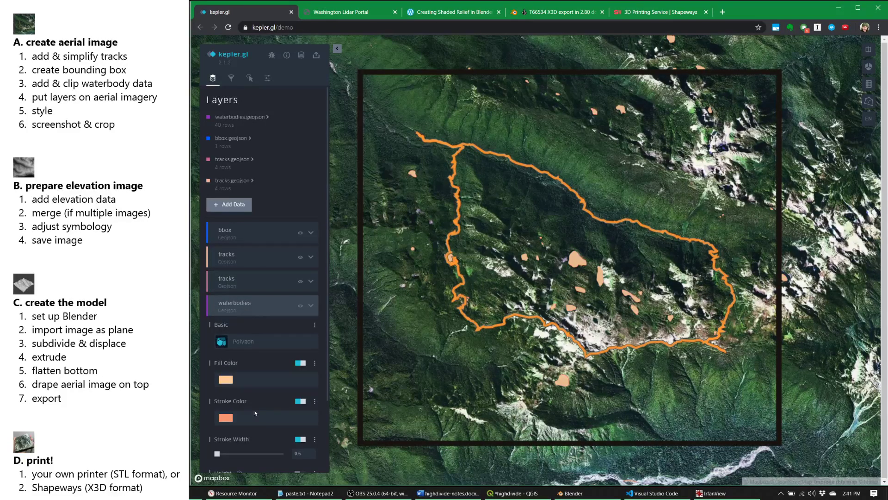
{"action": "left_click", "coordinate": [302, 401]}
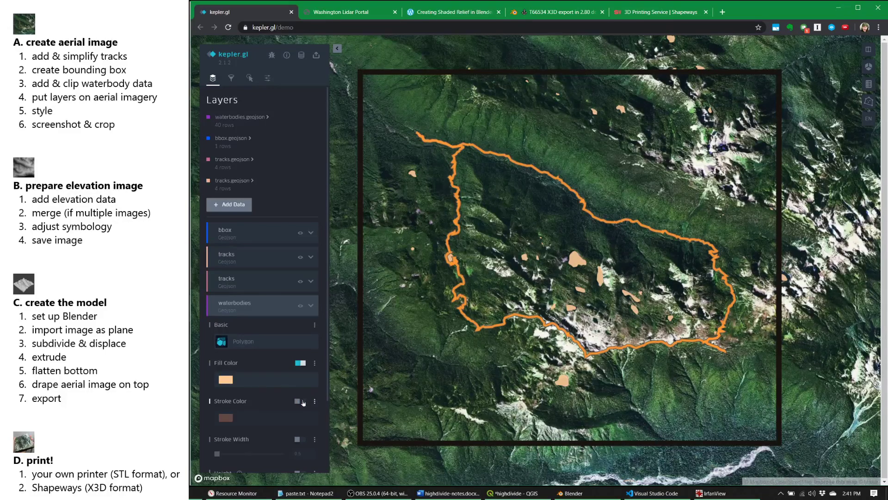
{"action": "left_click_drag", "start_coordinate": [431, 215], "coordinate": [442, 363]}
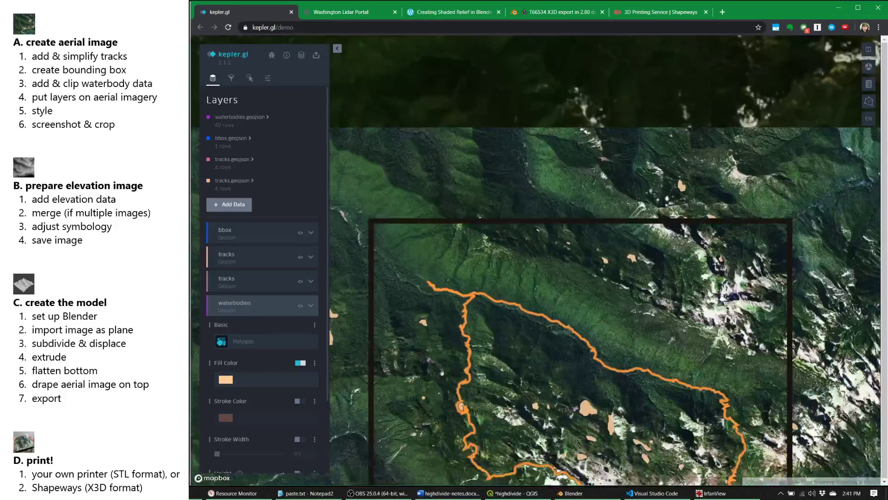
{"action": "left_click_drag", "start_coordinate": [492, 99], "coordinate": [584, 393]}
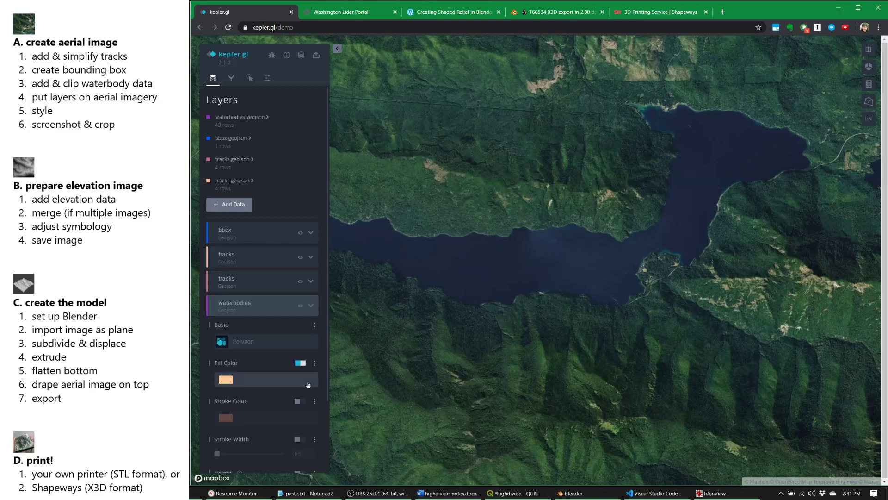
{"action": "left_click", "coordinate": [250, 381]}
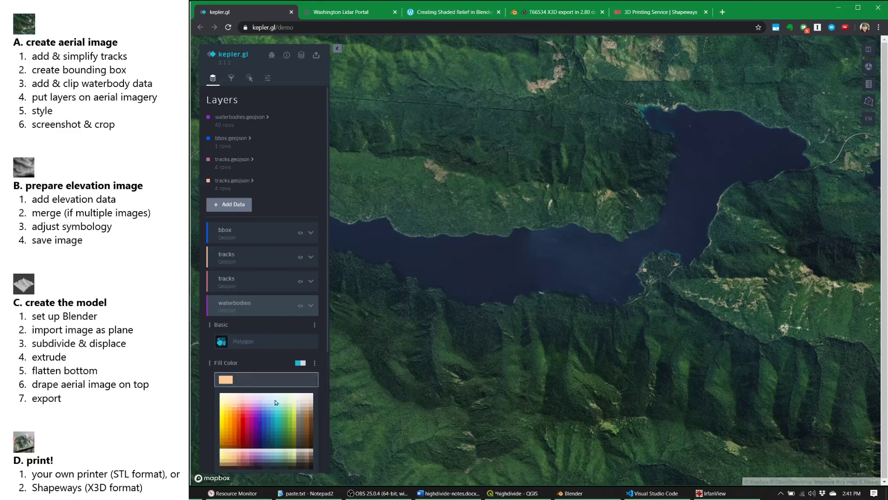
{"action": "left_click", "coordinate": [268, 444]}
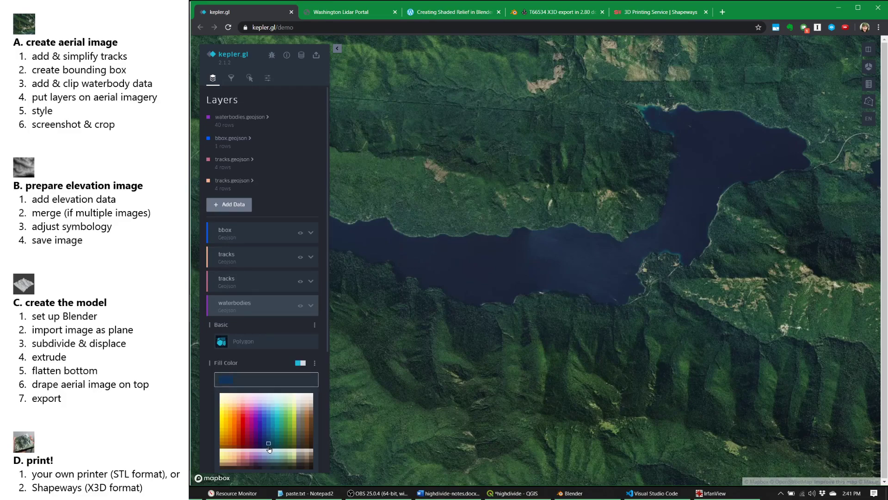
- Bring the whole bounding box back into view and hide the waterbodies layer
{"action": "left_click", "coordinate": [452, 264]}
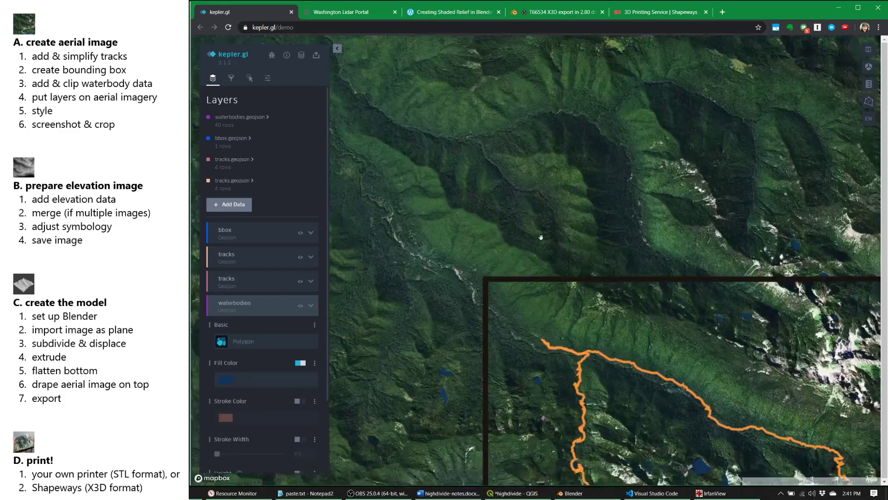
{"action": "scroll", "coordinate": [486, 131], "scroll_direction": "down", "scroll_amount": 2}
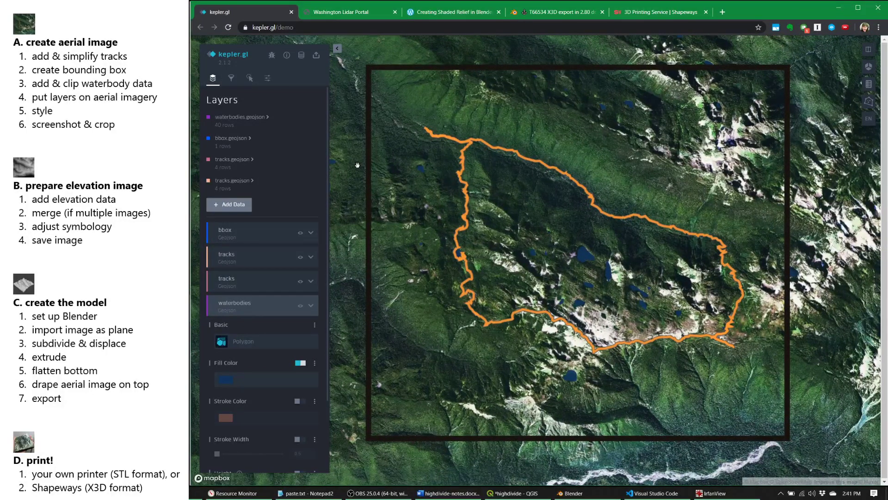
{"action": "left_click", "coordinate": [301, 307]}
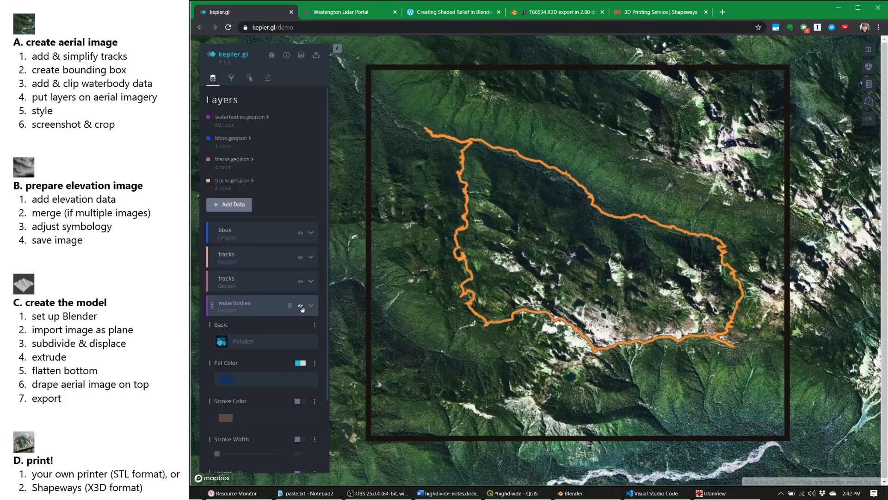
- Show the waterbodies layer again, inspect the large lake's fill up close, and reframe the map around the whole bounding box
{"action": "left_click", "coordinate": [300, 306]}
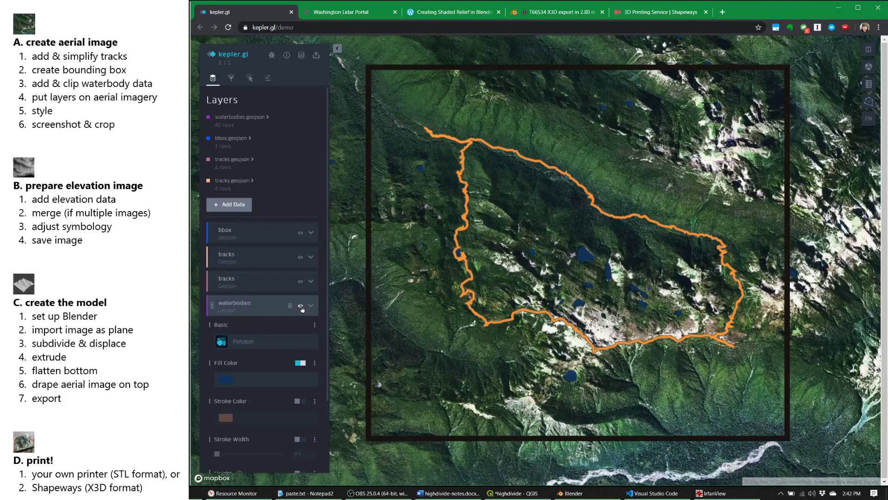
{"action": "scroll", "coordinate": [591, 254], "scroll_direction": "up", "scroll_amount": 5}
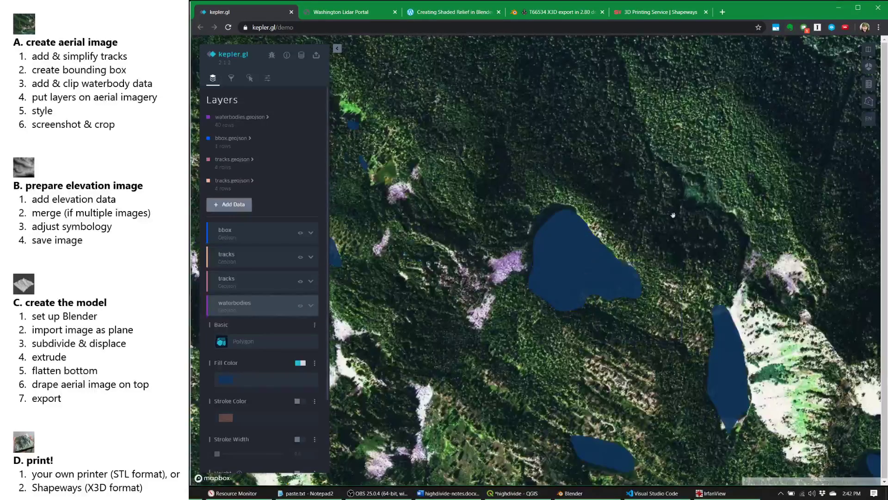
{"action": "mouse_move", "coordinate": [587, 225]}
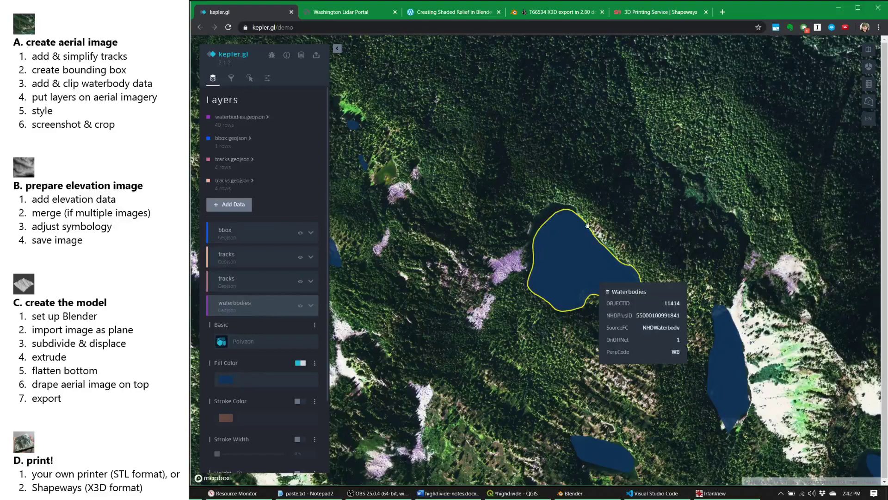
{"action": "scroll", "coordinate": [514, 179], "scroll_direction": "down", "scroll_amount": 10}
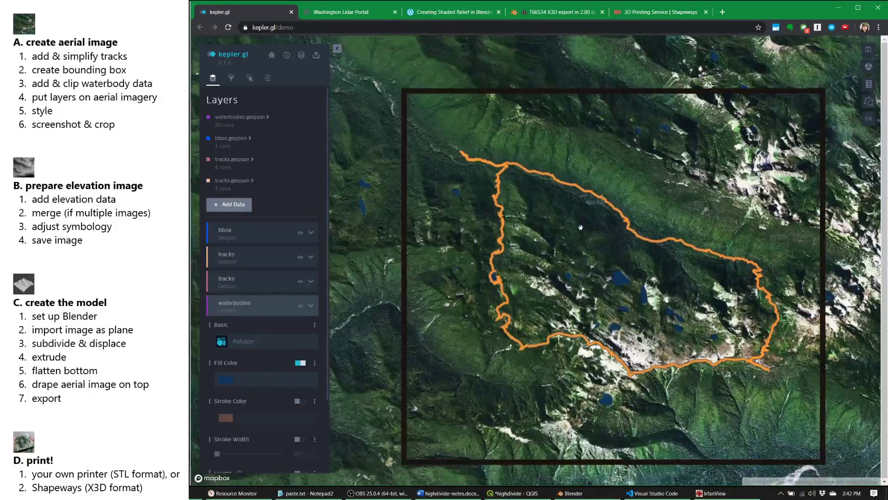
{"action": "left_click_drag", "start_coordinate": [580, 227], "coordinate": [553, 213]}
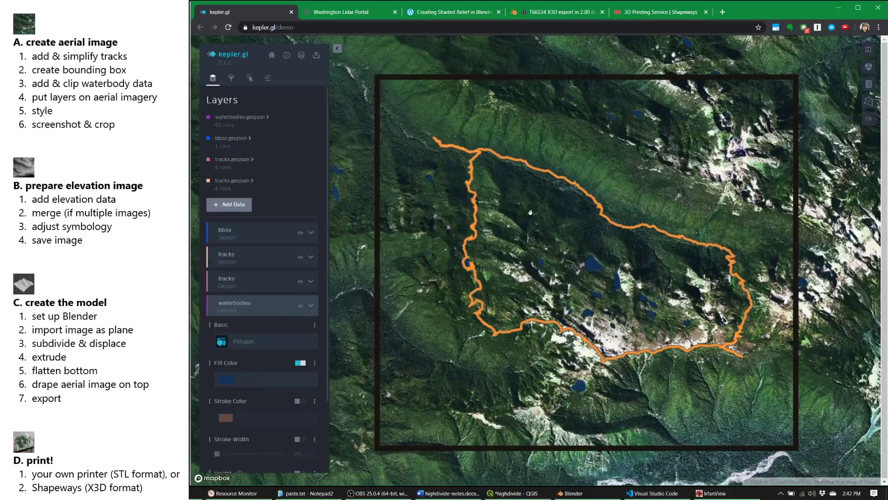
{"action": "mouse_move", "coordinate": [474, 206]}
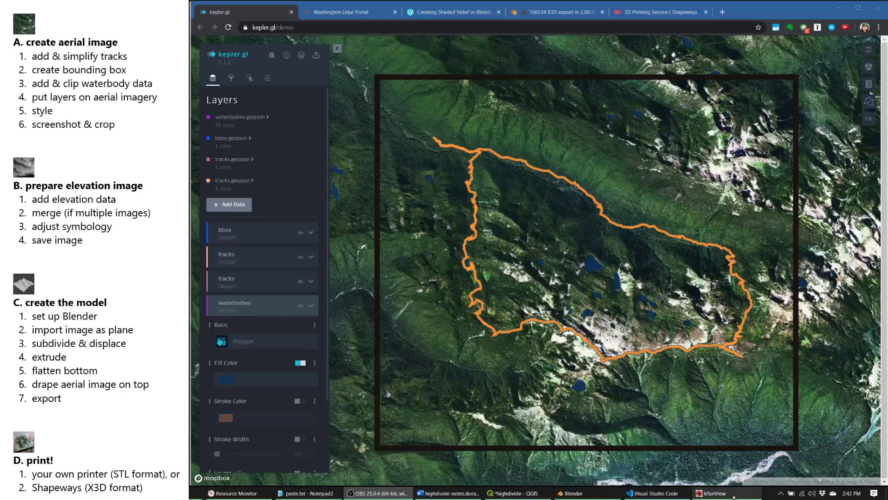
- Switch to IrfanView, paste the map screenshot, and crop it to the bounding box's black border, about 1207 x 1071 pixels
{"action": "left_click", "coordinate": [711, 495]}
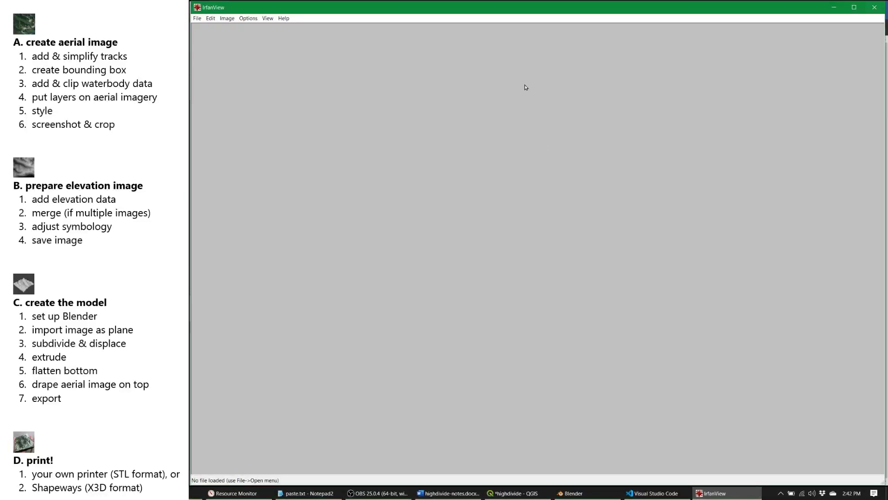
{"action": "key", "text": "ctrl+v"}
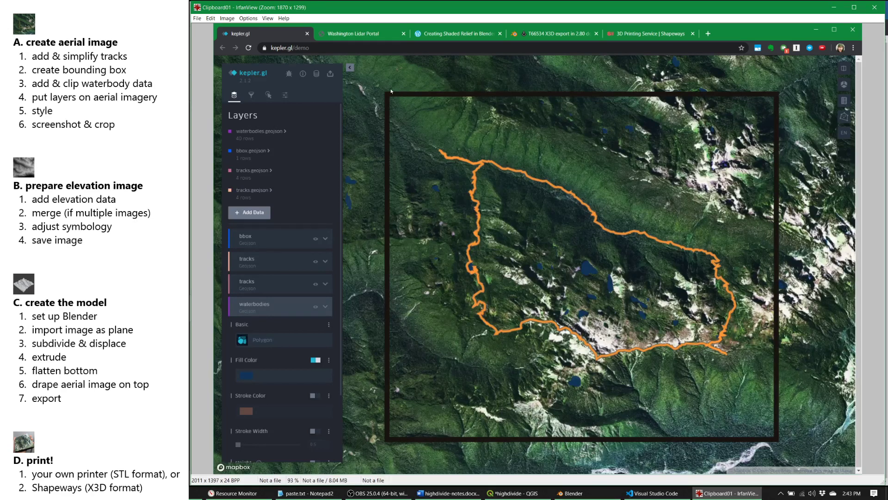
{"action": "left_click_drag", "start_coordinate": [386, 92], "coordinate": [778, 440]}
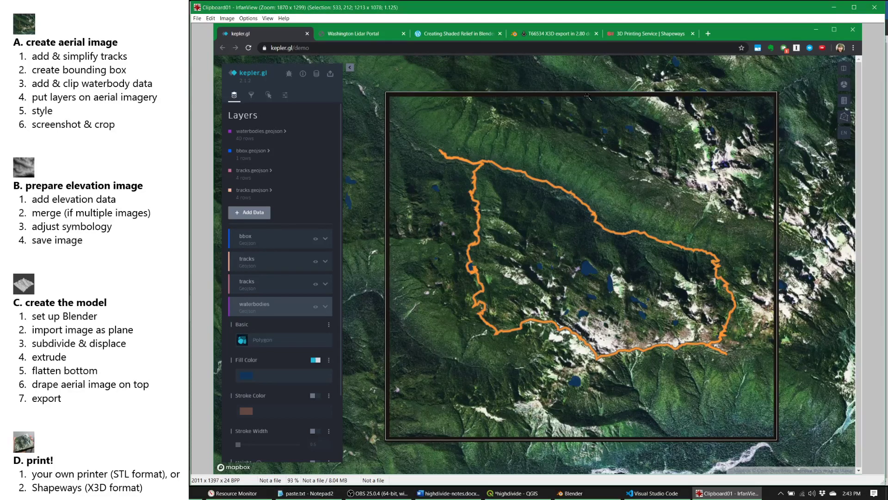
{"action": "left_click_drag", "start_coordinate": [588, 93], "coordinate": [590, 94]}
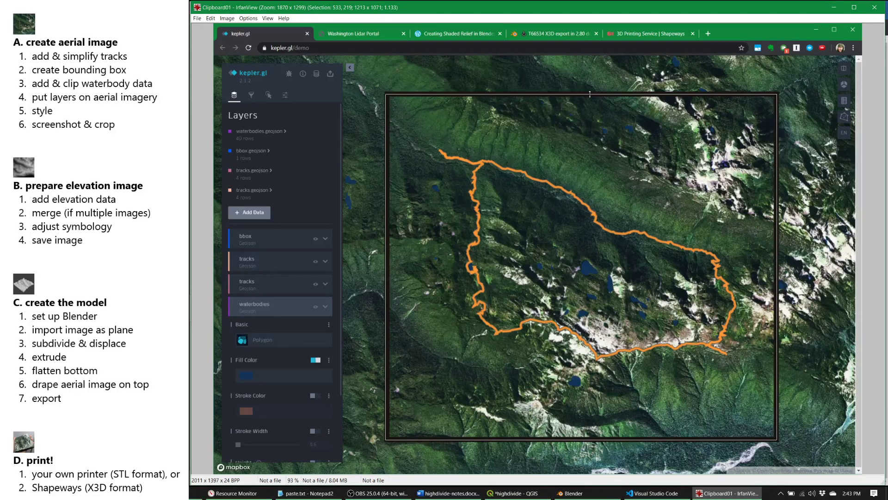
{"action": "left_click_drag", "start_coordinate": [385, 157], "coordinate": [387, 157]}
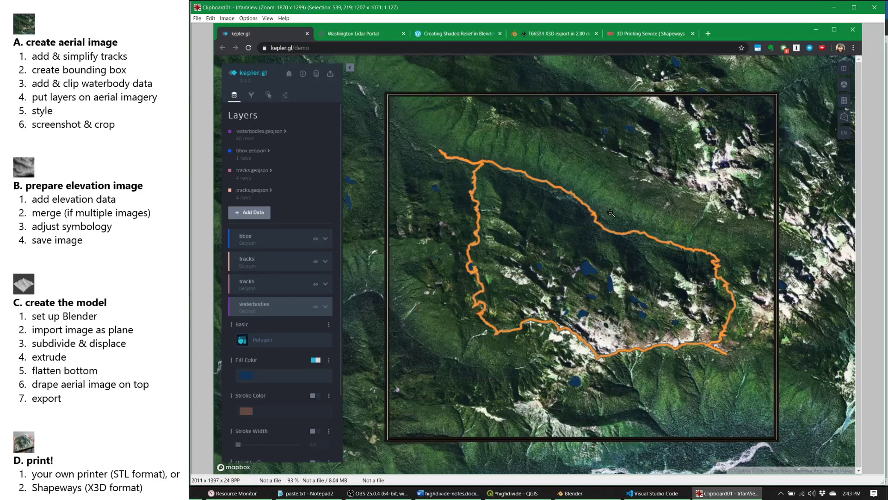
{"action": "key", "text": "ctrl+y"}
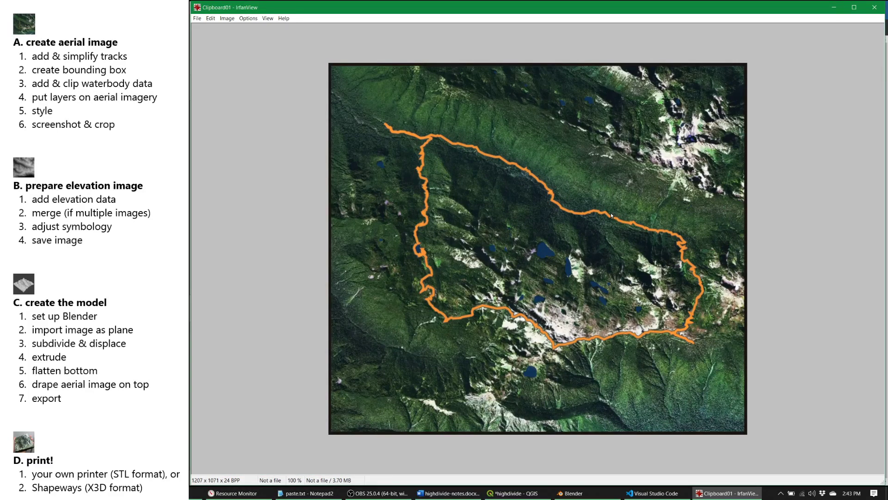
- Save the cropped image as the PNG highdivide_aerial in the HighDivideDemo folder without choosing a transparent color, and close IrfanView
{"action": "key", "text": "s"}
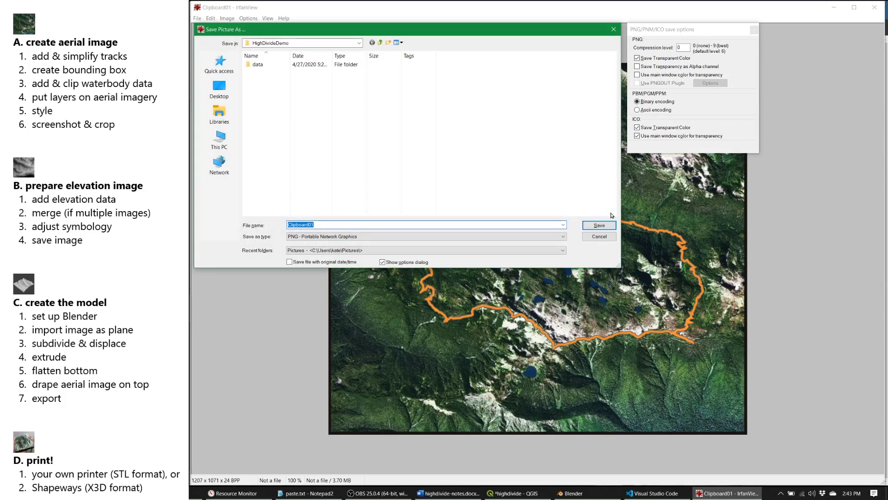
{"action": "type", "text": "highdivide"}
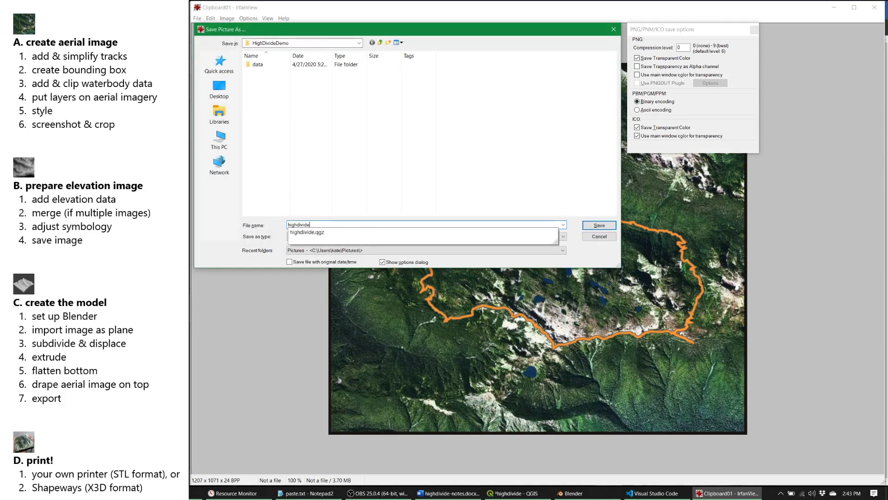
{"action": "type", "text": "_aerial"}
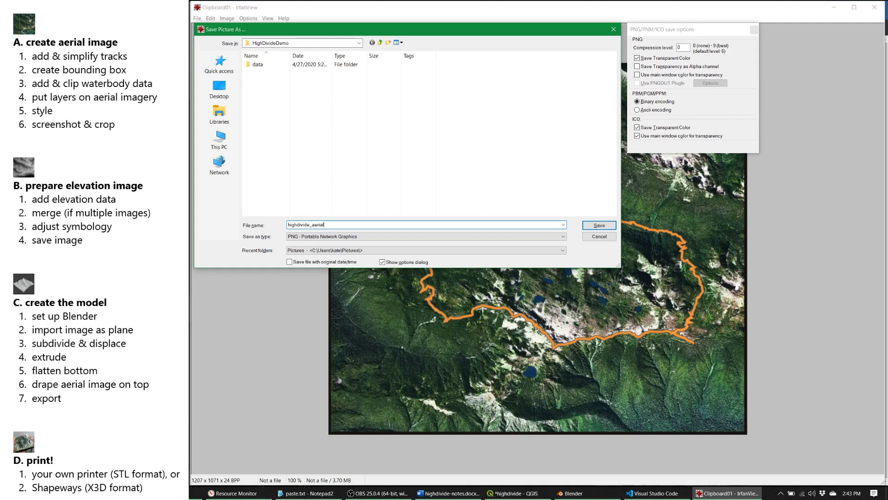
{"action": "key", "text": "Return"}
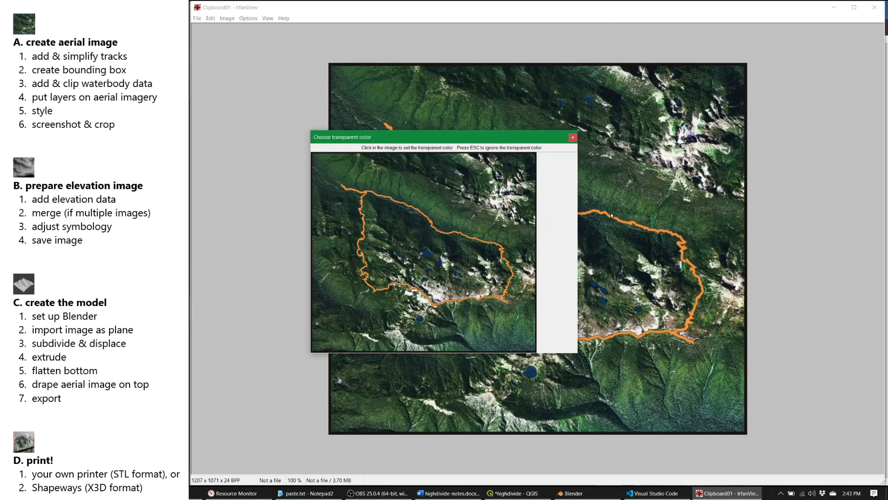
{"action": "key", "text": "Escape"}
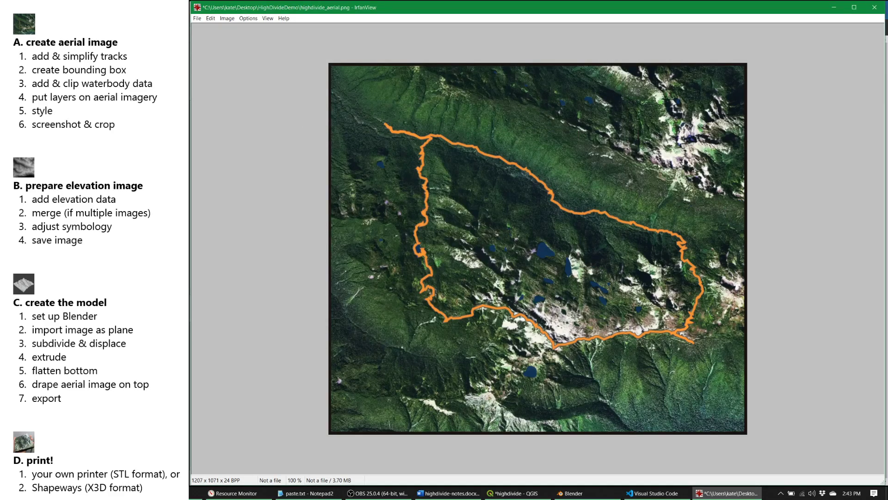
{"action": "left_click", "coordinate": [878, 6]}
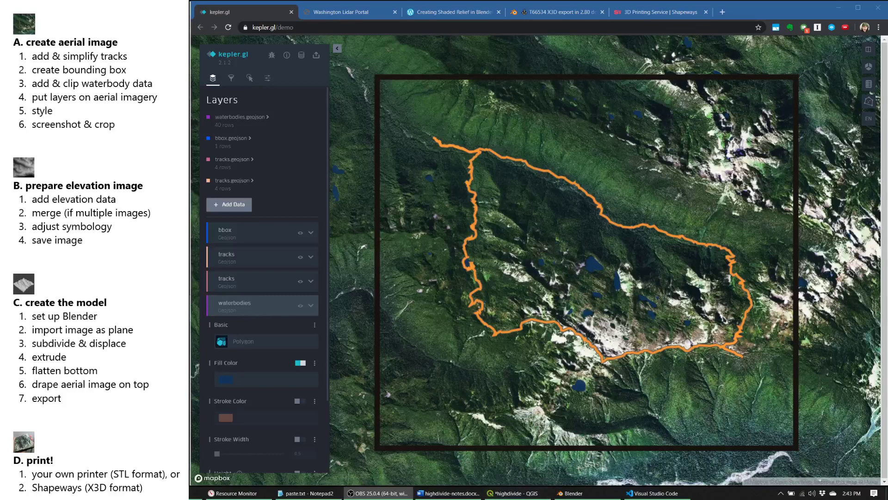
- Switch to the highdivide project in QGIS and hide the tracks and waterbodies layers
{"action": "left_click", "coordinate": [517, 493]}
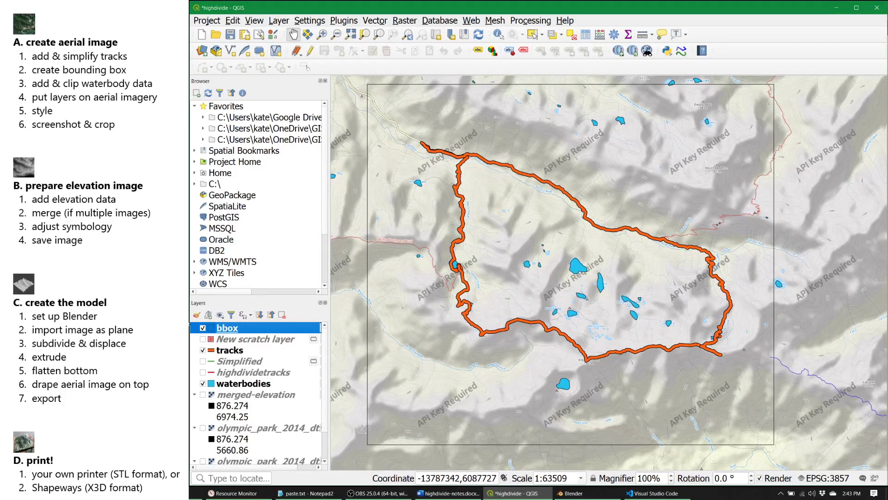
{"action": "left_click", "coordinate": [203, 350]}
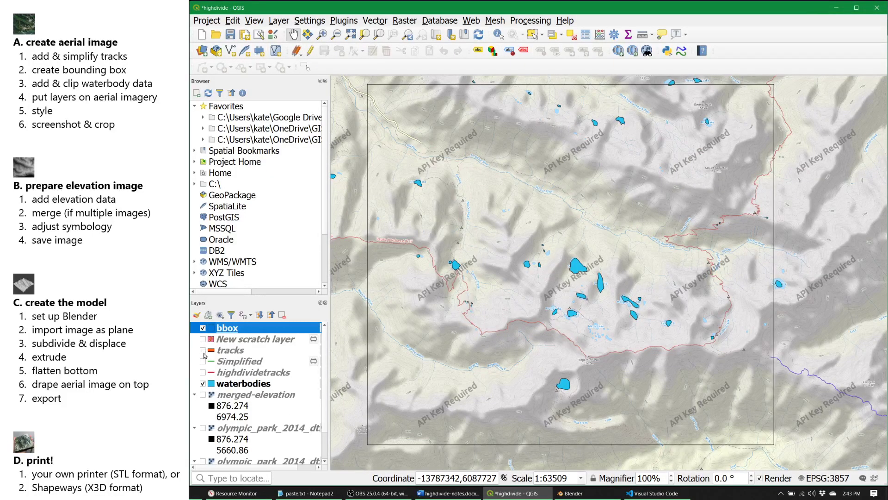
{"action": "left_click", "coordinate": [202, 383]}
- Turn on both olympic_park_2014_dtm elevation layers and bring their full extent into view
{"action": "scroll", "coordinate": [276, 429], "scroll_direction": "down", "scroll_amount": 1}
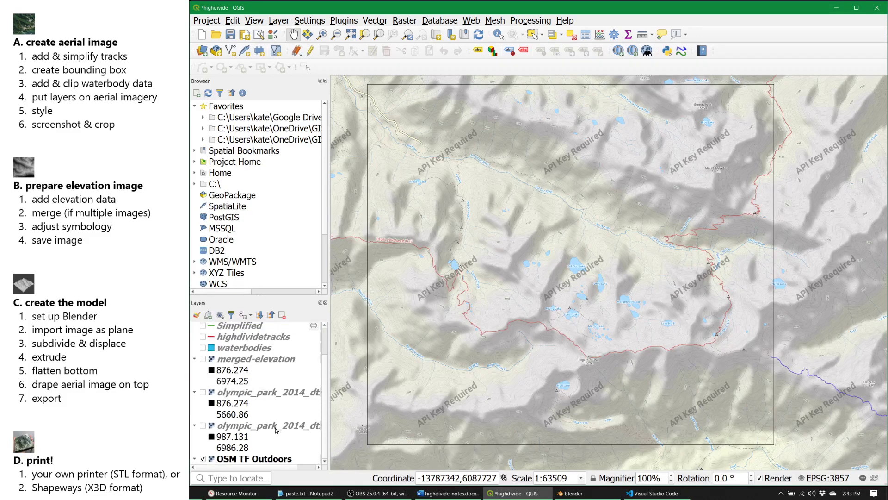
{"action": "left_click", "coordinate": [204, 393]}
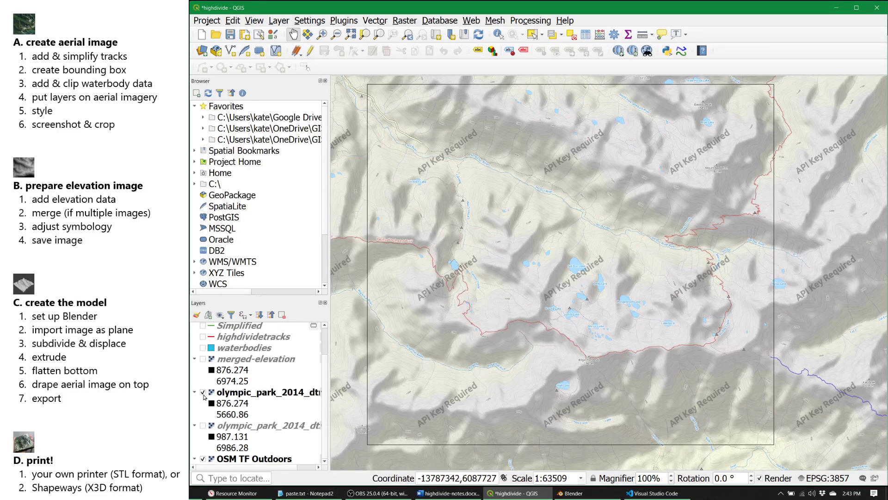
{"action": "left_click", "coordinate": [203, 425]}
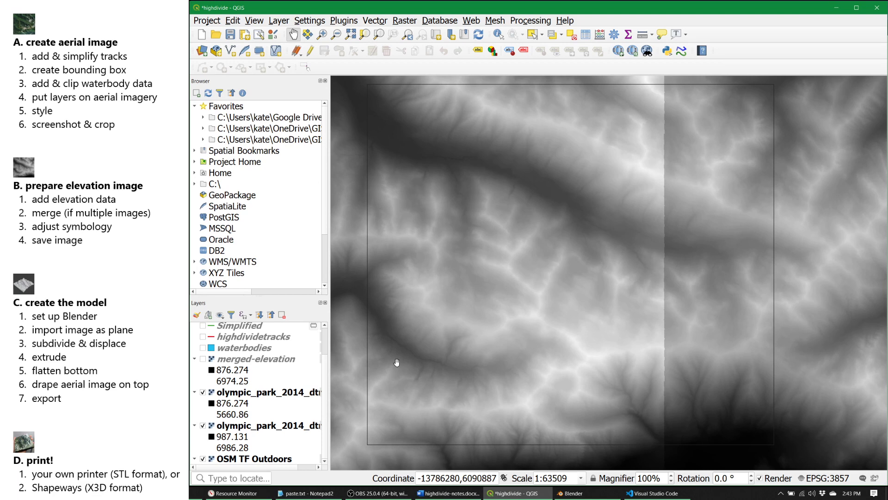
{"action": "scroll", "coordinate": [390, 358], "scroll_direction": "down", "scroll_amount": 1}
{"action": "left_click_drag", "start_coordinate": [391, 359], "coordinate": [470, 305]}
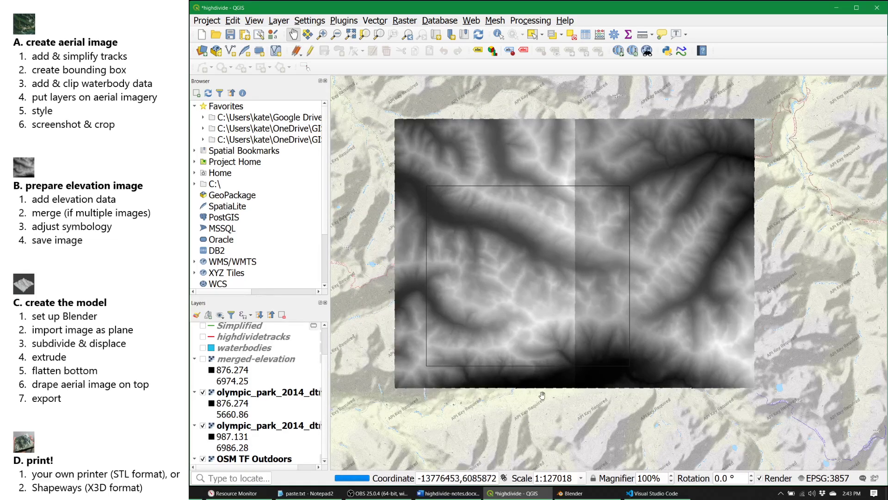
- Turn on the merged-elevation layer and zoom the map to the bbox layer
{"action": "left_click", "coordinate": [202, 359]}
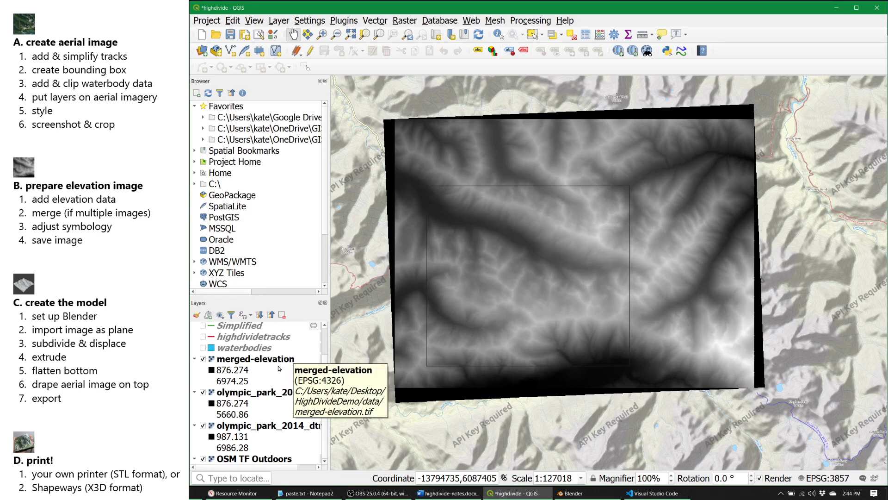
{"action": "scroll", "coordinate": [281, 370], "scroll_direction": "up", "scroll_amount": 1}
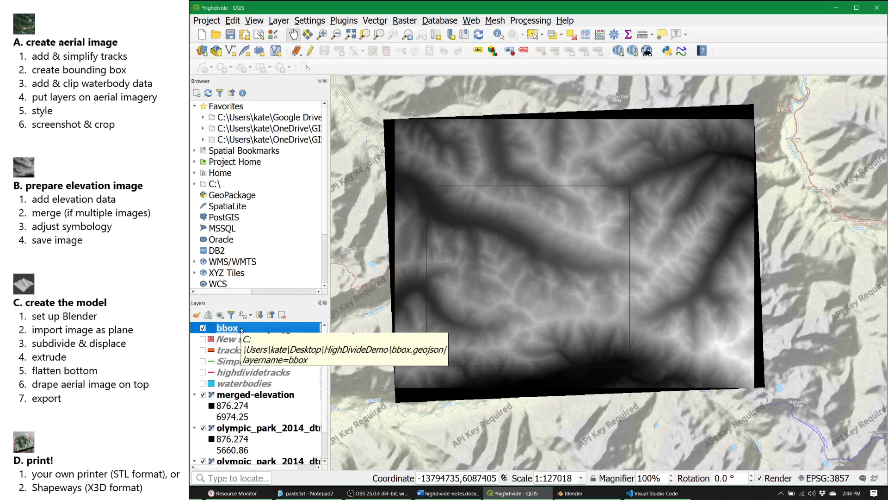
{"action": "right_click", "coordinate": [241, 330]}
{"action": "left_click", "coordinate": [274, 154]}
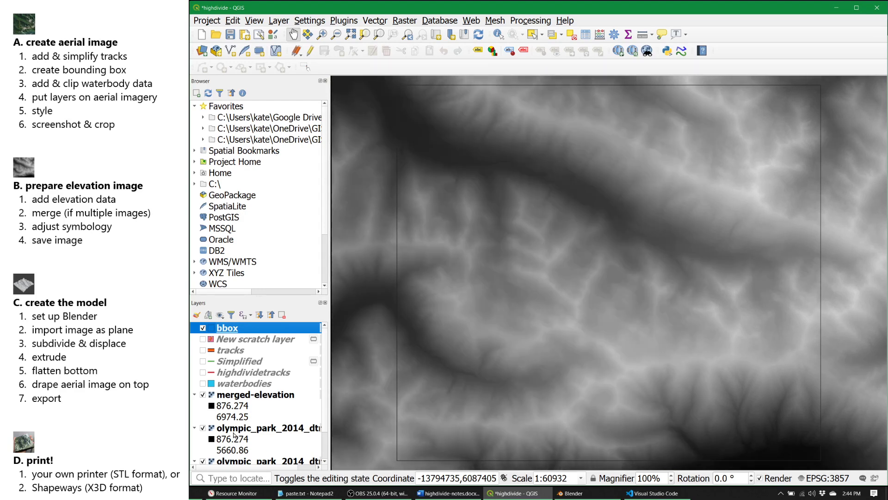
{"action": "left_click", "coordinate": [214, 22]}
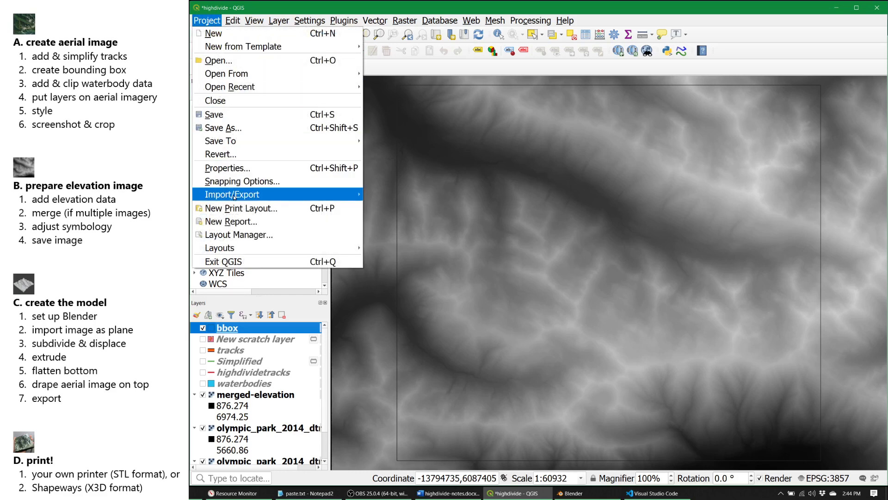
{"action": "mouse_move", "coordinate": [234, 196]}
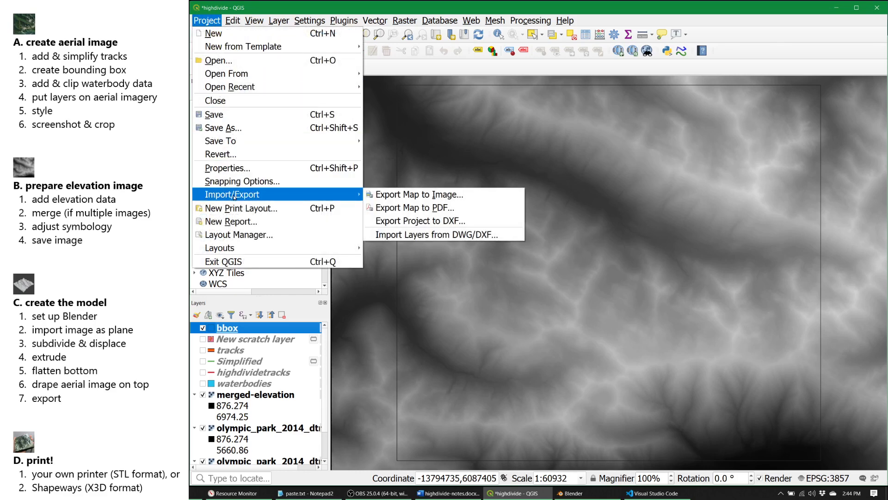
{"action": "left_click", "coordinate": [476, 199]}
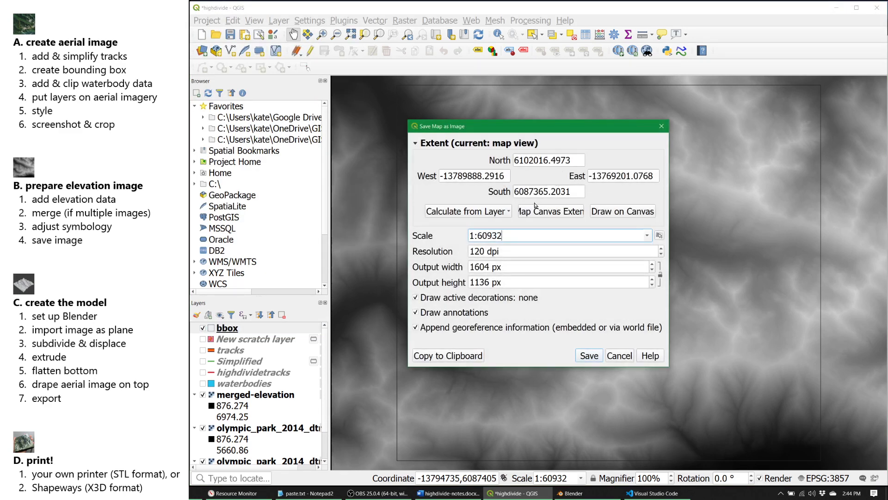
{"action": "left_click", "coordinate": [509, 213]}
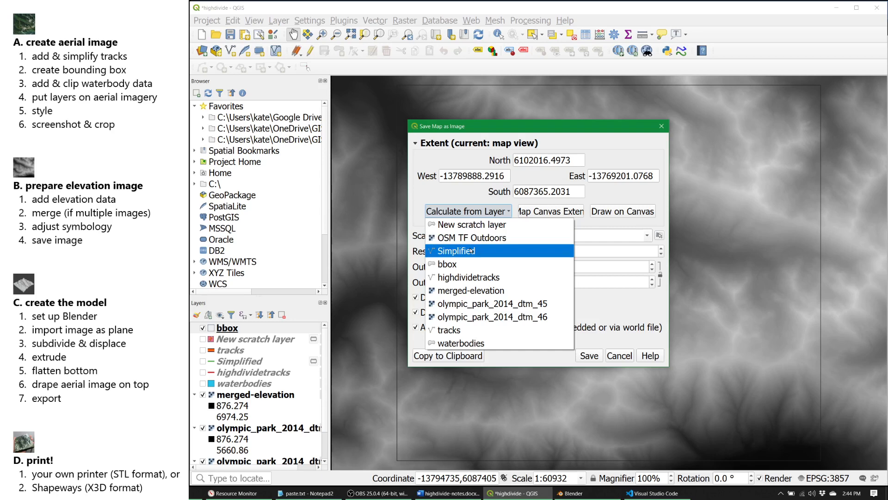
{"action": "left_click", "coordinate": [453, 264]}
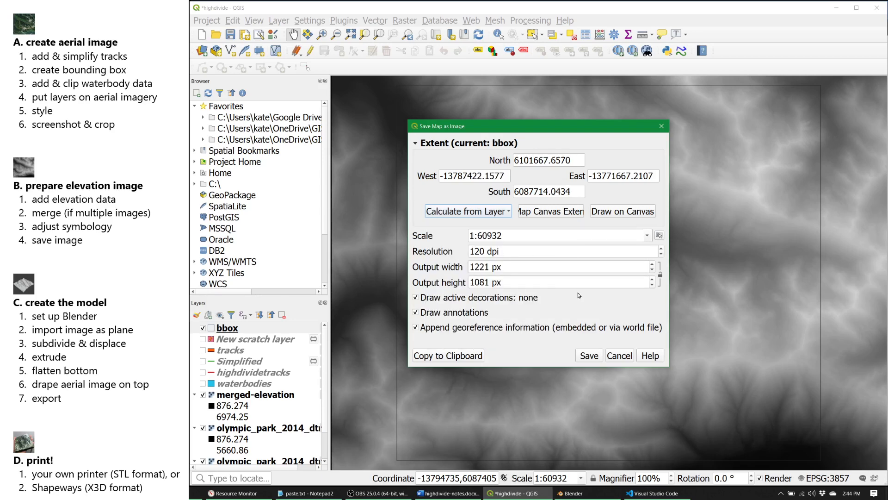
{"action": "left_click", "coordinate": [626, 356]}
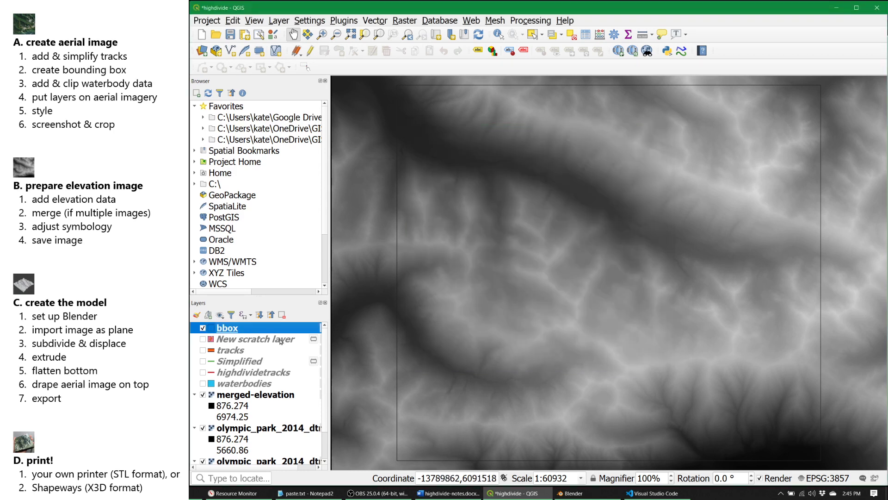
- Hide the bbox layer and set up a map image export using the bbox layer's extent at 300 dpi
{"action": "left_click", "coordinate": [203, 328]}
{"action": "left_click", "coordinate": [206, 20]}
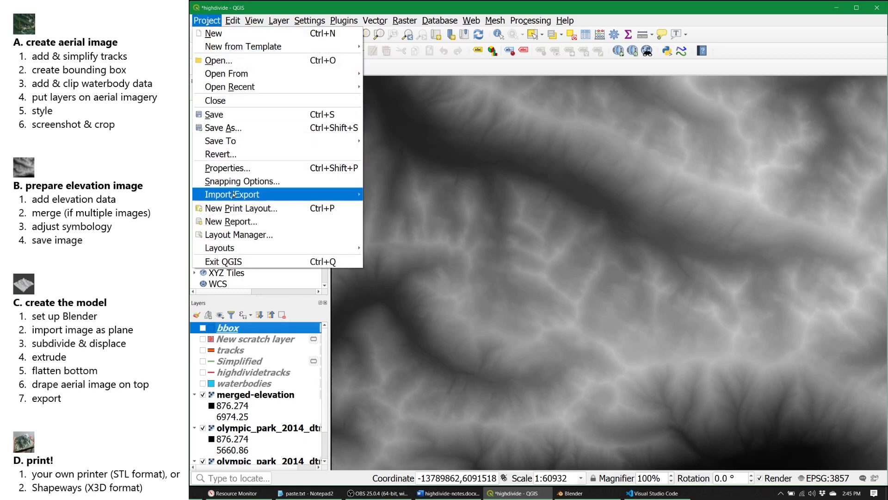
{"action": "mouse_move", "coordinate": [234, 194]}
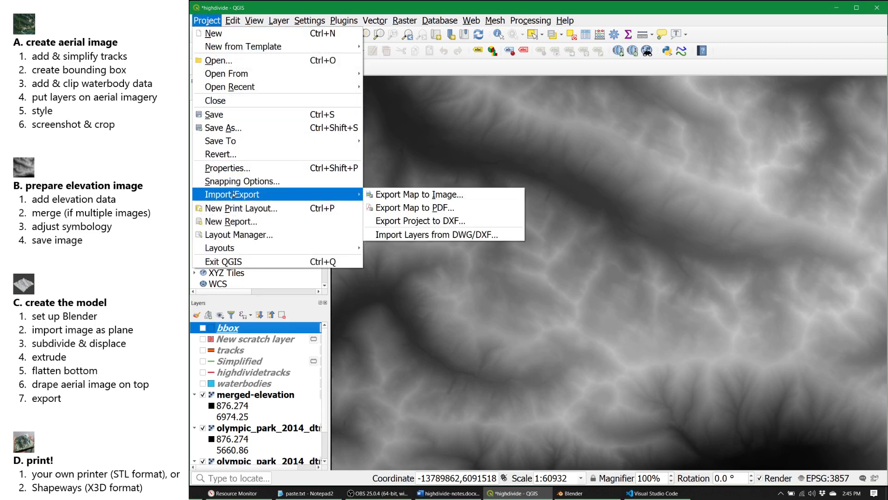
{"action": "left_click", "coordinate": [481, 195]}
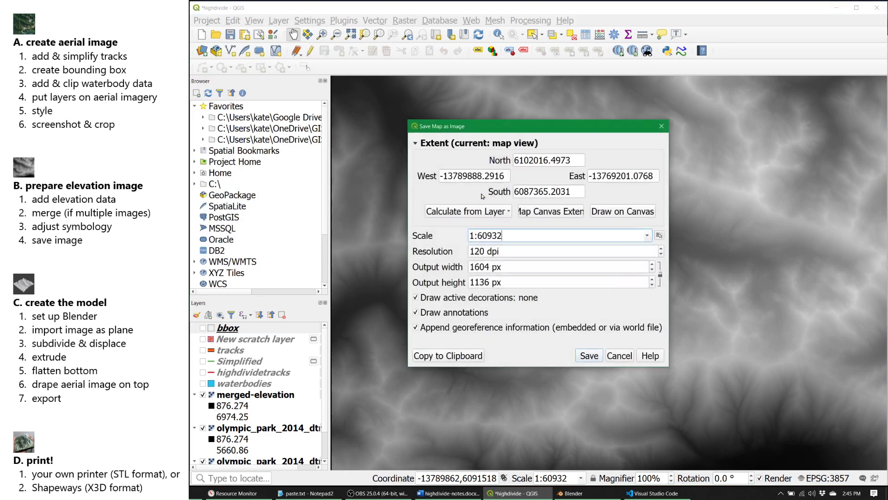
{"action": "left_click", "coordinate": [504, 212]}
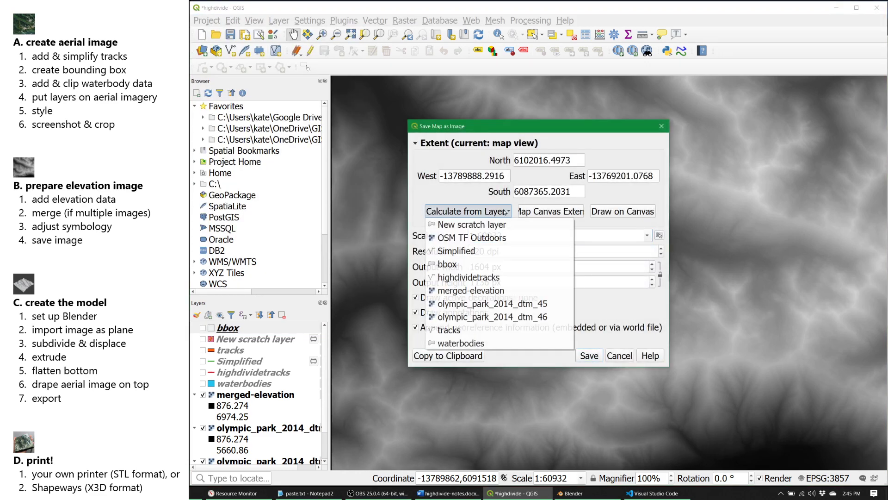
{"action": "left_click", "coordinate": [464, 265]}
{"action": "left_click_drag", "start_coordinate": [484, 251], "coordinate": [469, 252]}
{"action": "type", "text": "300 dpi"}
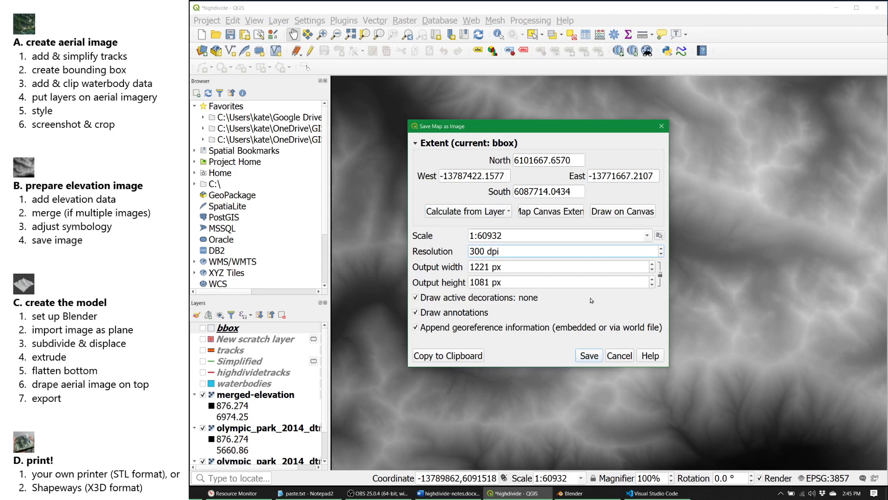
- Save the map image in TIF format as elevation in the HighDivideDemo folder
{"action": "left_click", "coordinate": [590, 356]}
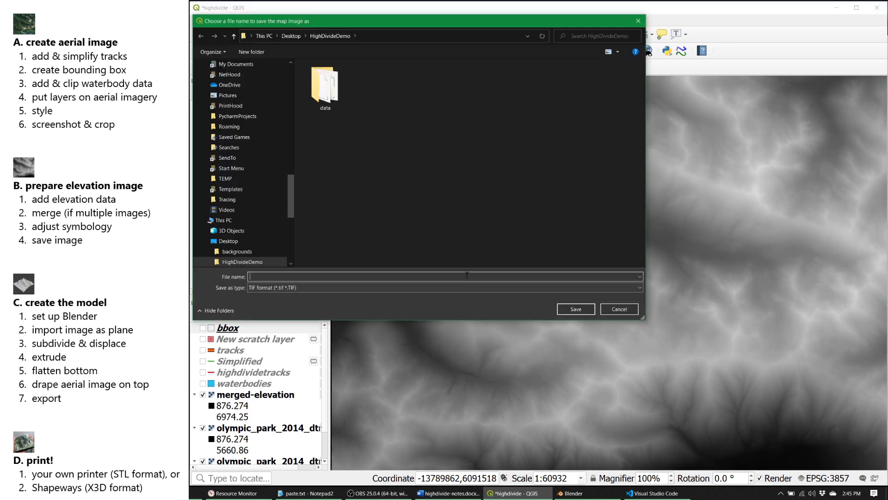
{"action": "type", "text": "elevation"}
{"action": "left_click", "coordinate": [587, 308]}
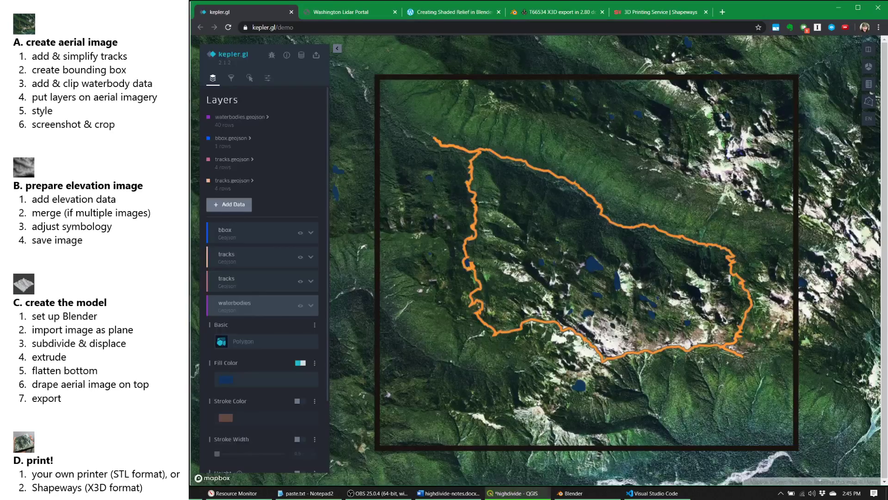
- Look over the Washington Lidar Portal and the table of contents of the Creating Shaded Relief in Blender tutorial in the browser
{"action": "left_click", "coordinate": [341, 13]}
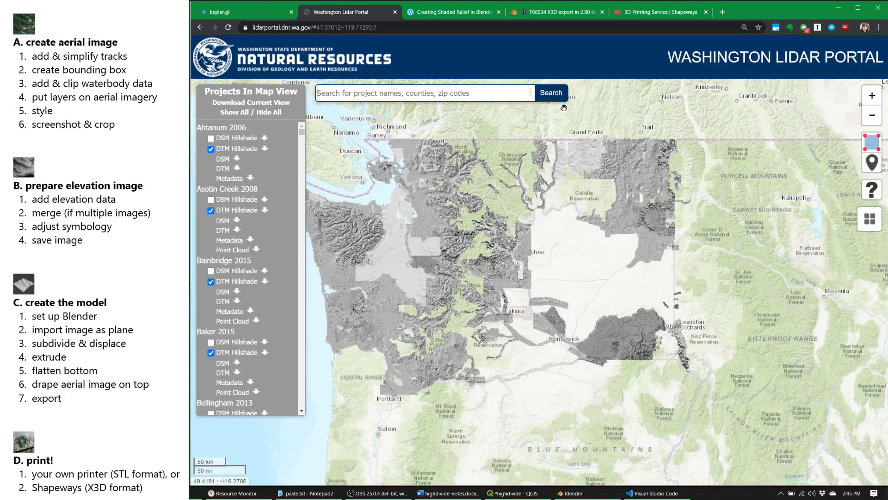
{"action": "left_click", "coordinate": [597, 493]}
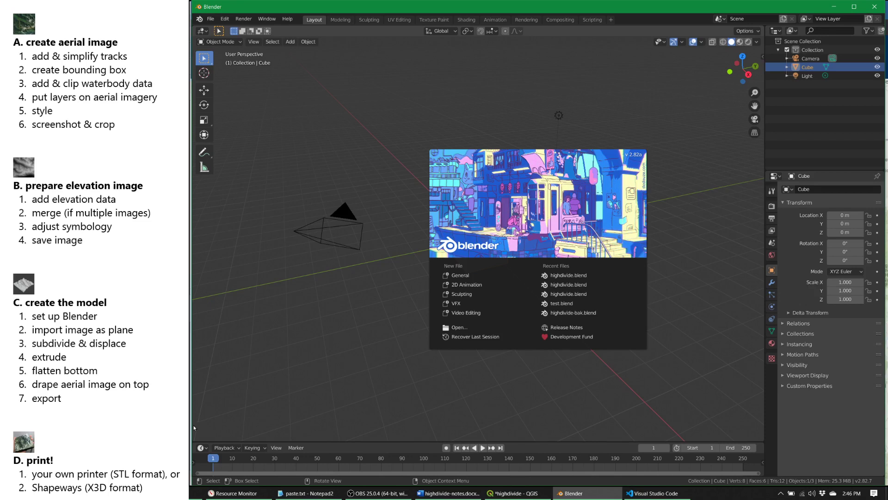
{"action": "key", "text": "alt+Tab"}
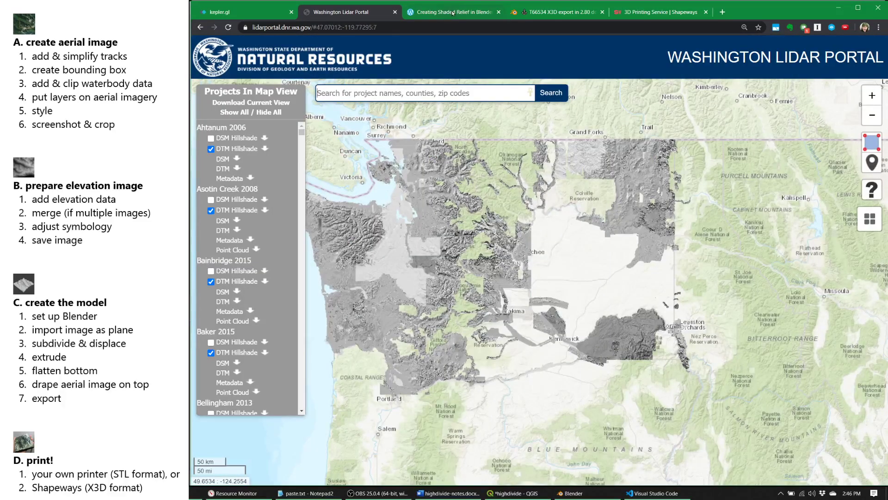
{"action": "left_click", "coordinate": [453, 12]}
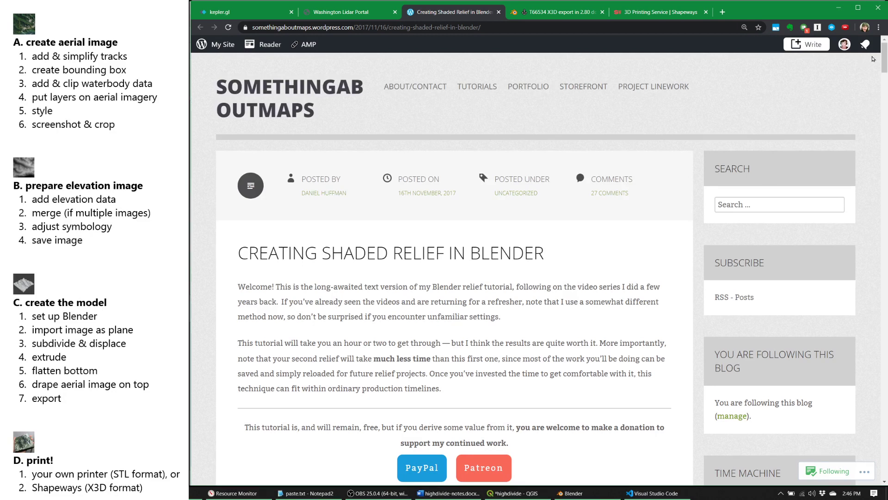
{"action": "left_click_drag", "start_coordinate": [883, 60], "coordinate": [882, 252]}
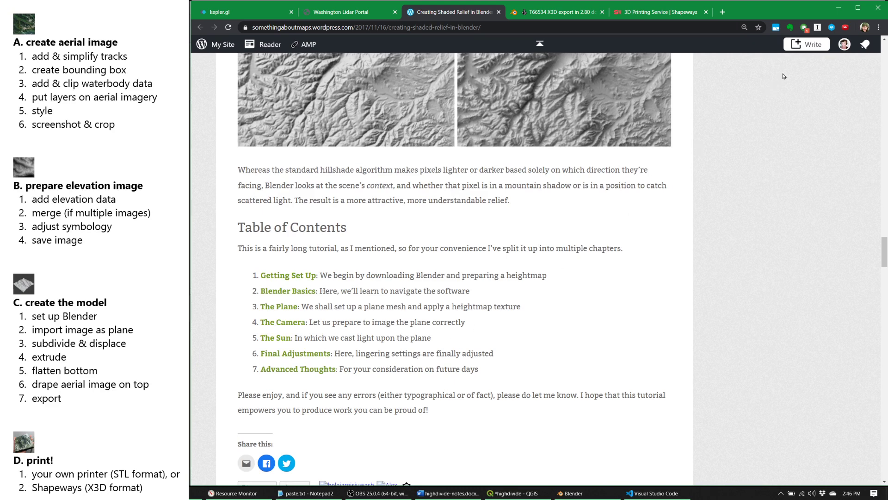
{"action": "left_click", "coordinate": [839, 9]}
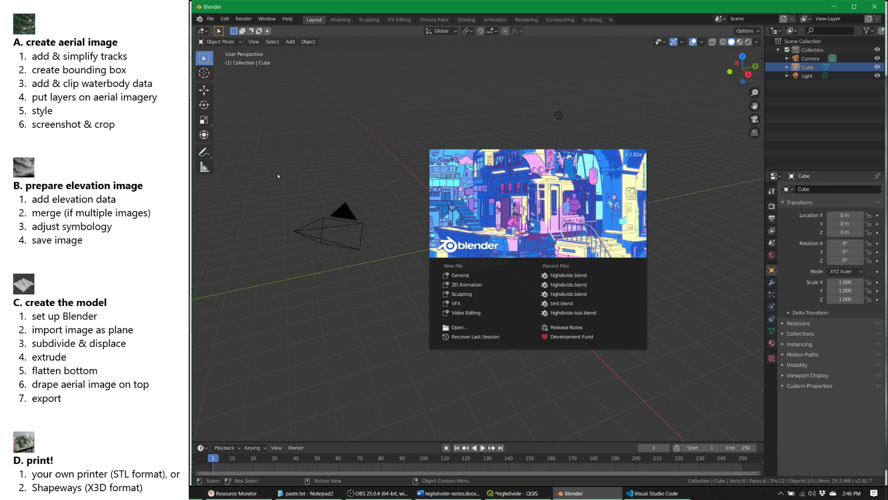
- In a new General file in Blender, hide the camera, cube and light and collapse the timeline
{"action": "left_click", "coordinate": [468, 276]}
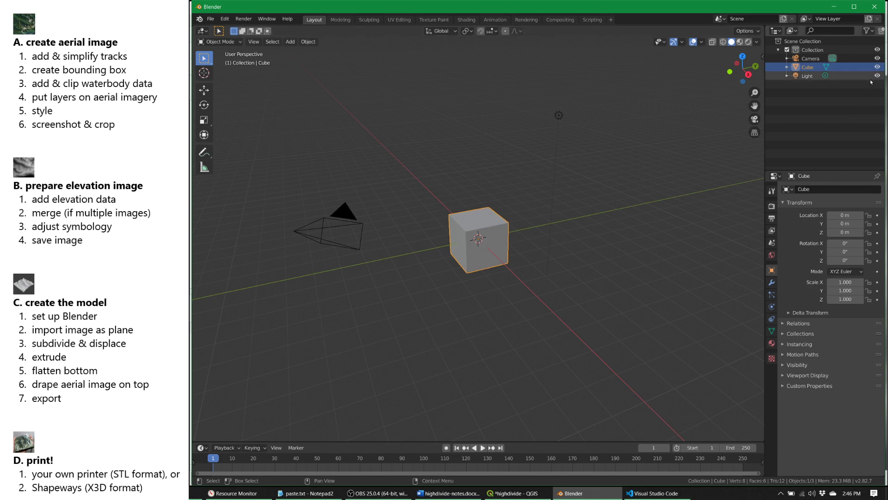
{"action": "left_click", "coordinate": [877, 58]}
{"action": "left_click", "coordinate": [877, 66]}
{"action": "left_click", "coordinate": [878, 67]}
{"action": "left_click", "coordinate": [878, 75]}
{"action": "left_click", "coordinate": [878, 67]}
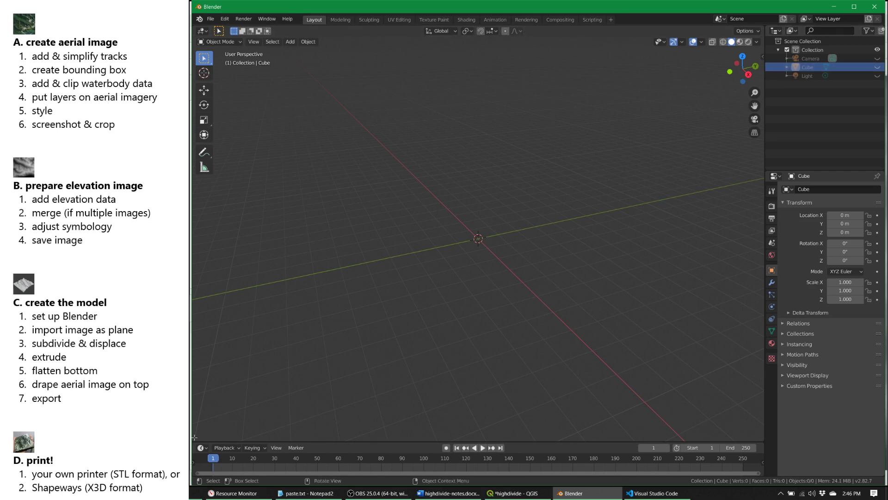
{"action": "left_click_drag", "start_coordinate": [197, 445], "coordinate": [201, 475]}
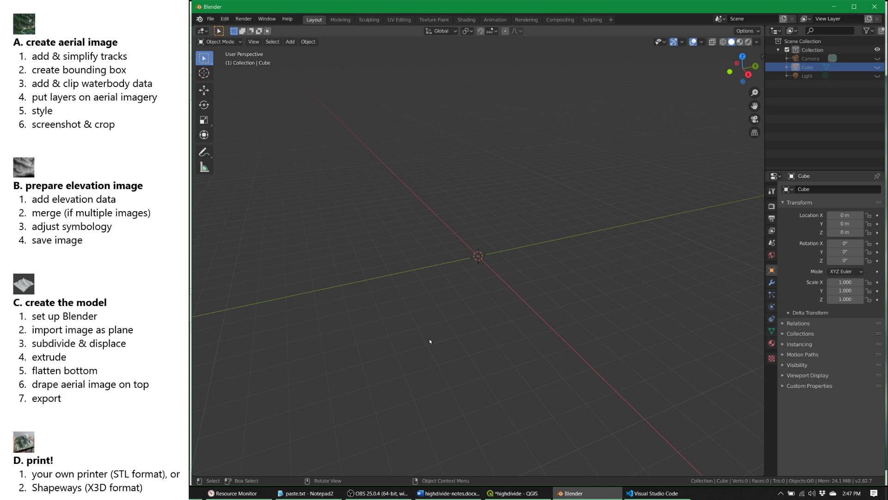
- Check the add-on preferences for Import Images as Planes and Mesh: 3D-Print Toolbox
{"action": "left_click", "coordinate": [229, 19]}
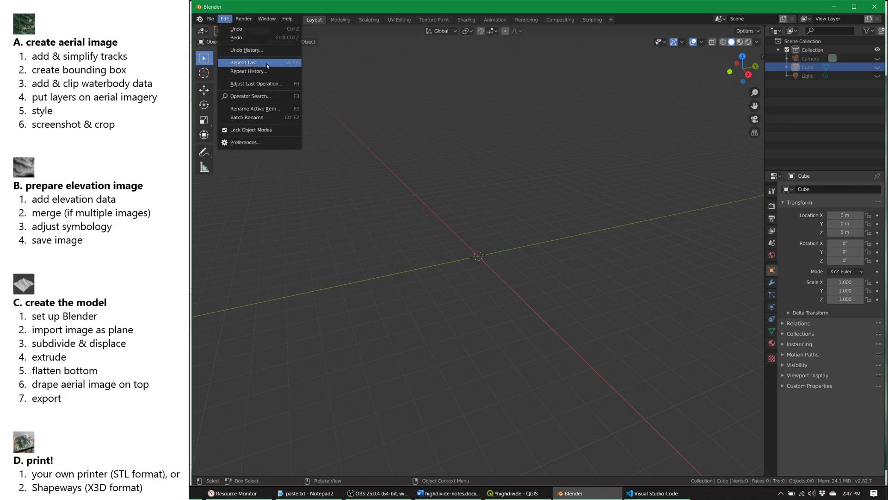
{"action": "left_click", "coordinate": [262, 142]}
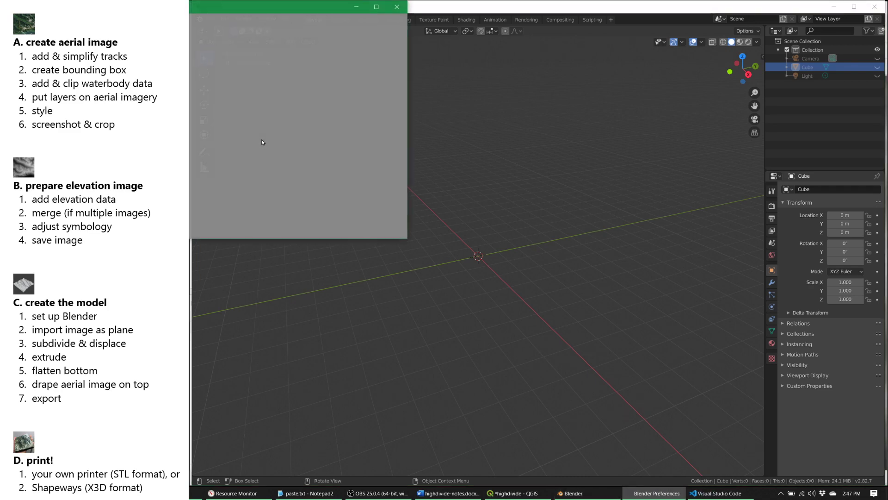
{"action": "left_click_drag", "start_coordinate": [284, 17], "coordinate": [555, 153]}
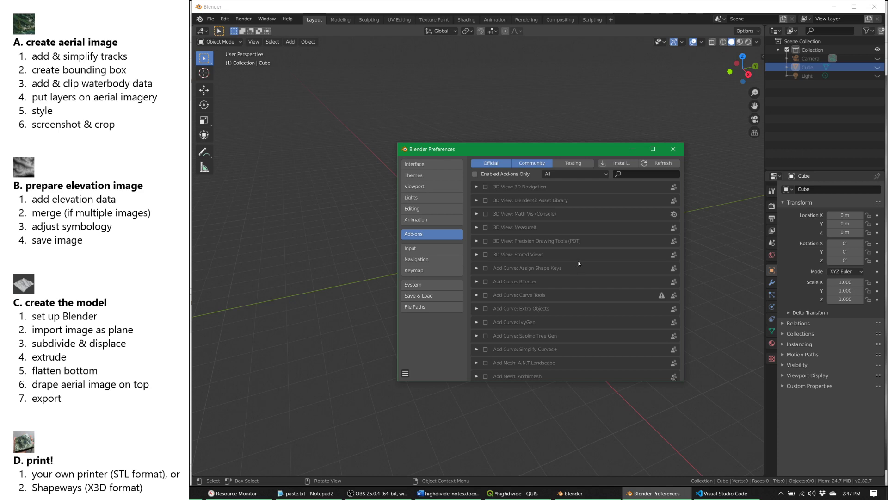
{"action": "scroll", "coordinate": [579, 264], "scroll_direction": "down", "scroll_amount": 15}
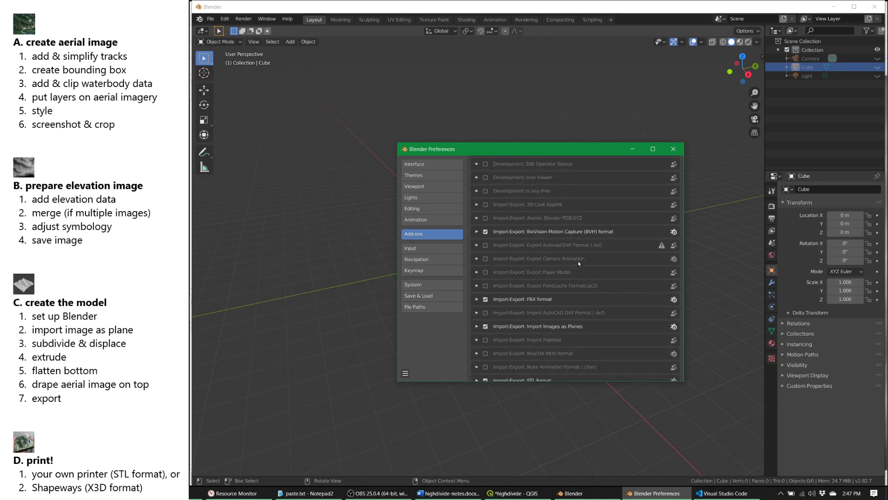
{"action": "scroll", "coordinate": [578, 260], "scroll_direction": "down", "scroll_amount": 1}
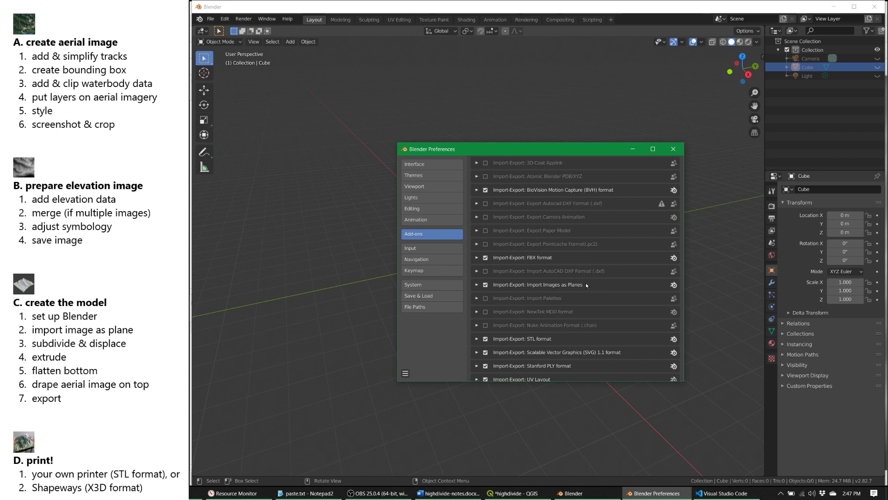
{"action": "scroll", "coordinate": [582, 271], "scroll_direction": "down", "scroll_amount": 20}
{"action": "scroll", "coordinate": [582, 271], "scroll_direction": "down", "scroll_amount": 1}
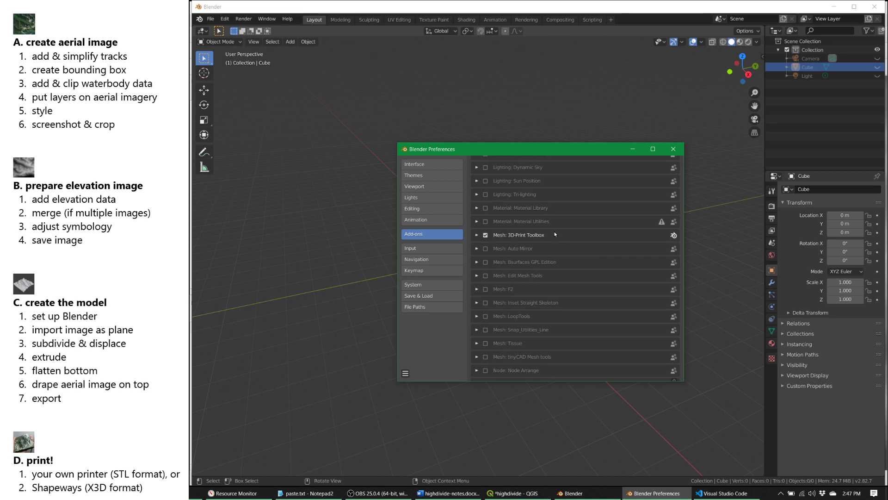
{"action": "left_click", "coordinate": [673, 148]}
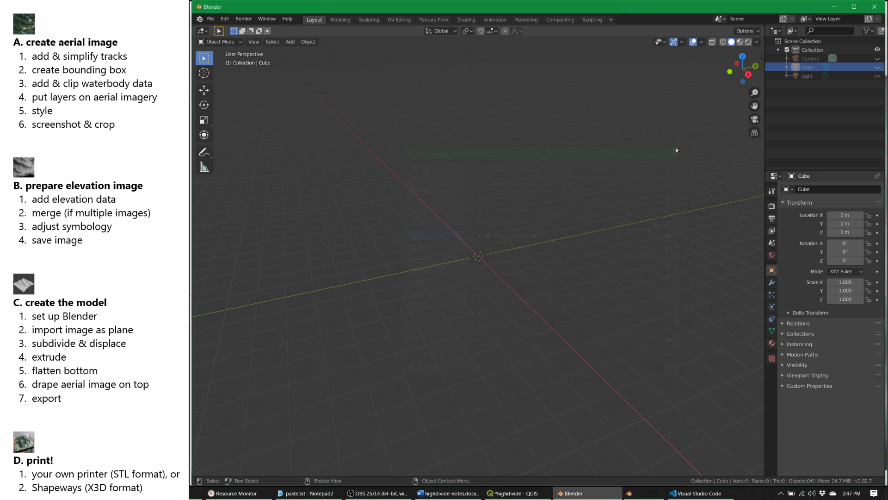
- Import elevation.tif from the HighDivideDemo folder as an image plane with the default import options
{"action": "left_click", "coordinate": [212, 19]}
{"action": "mouse_move", "coordinate": [230, 137]}
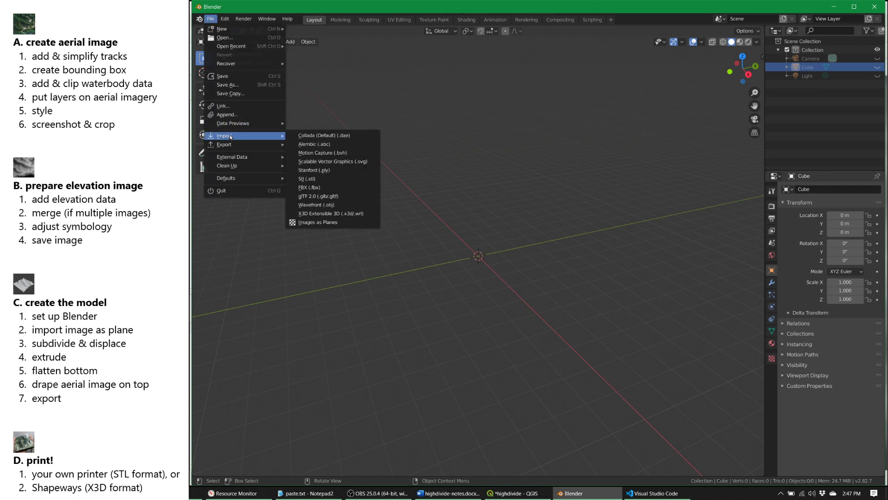
{"action": "left_click", "coordinate": [358, 222]}
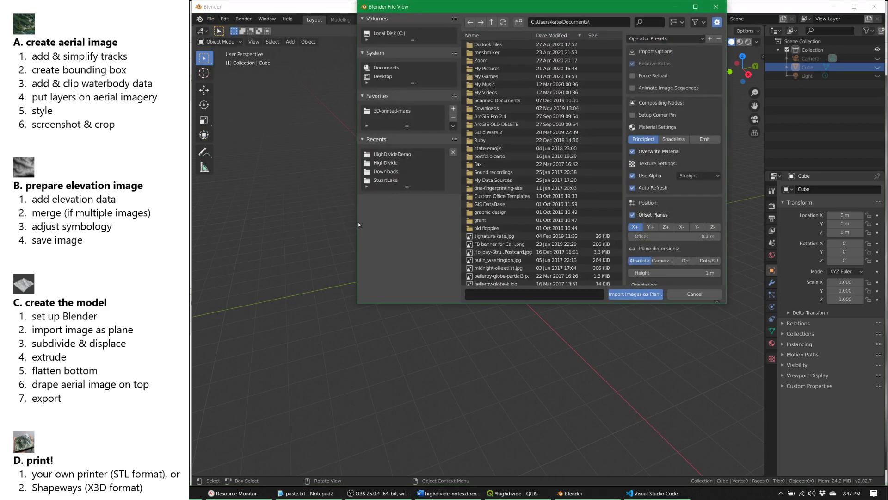
{"action": "left_click", "coordinate": [390, 154]}
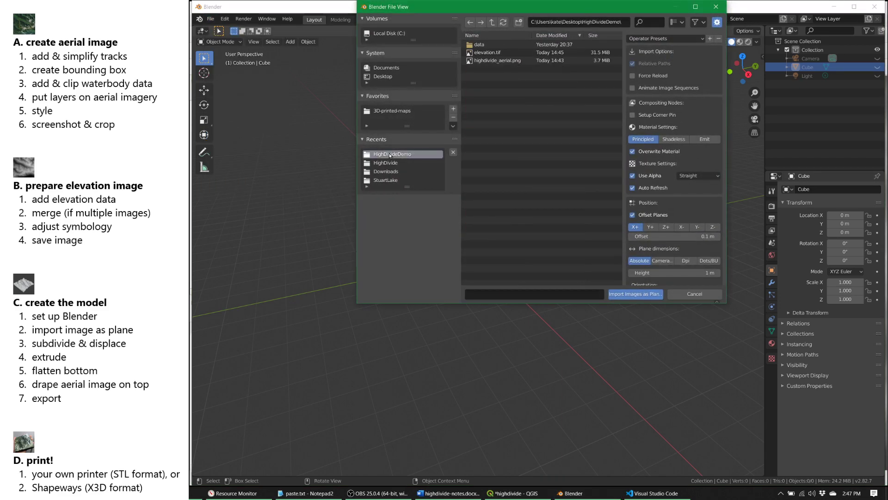
{"action": "left_click", "coordinate": [505, 55]}
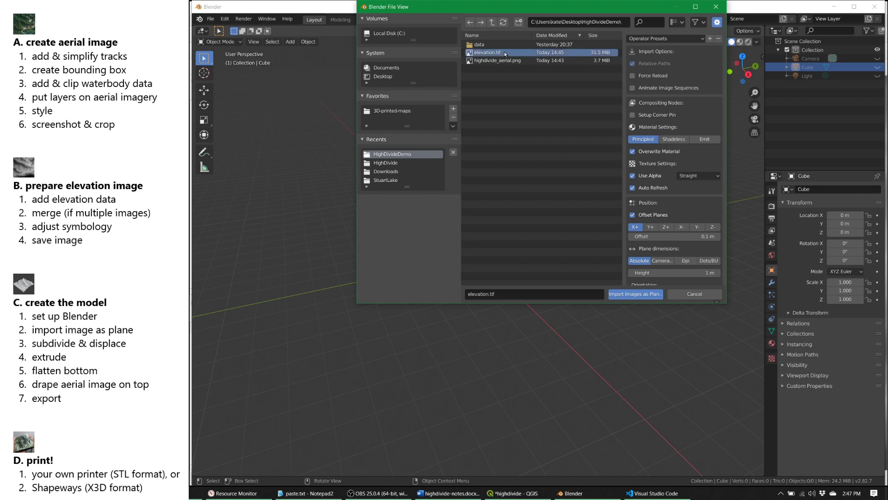
{"action": "left_click", "coordinate": [650, 294]}
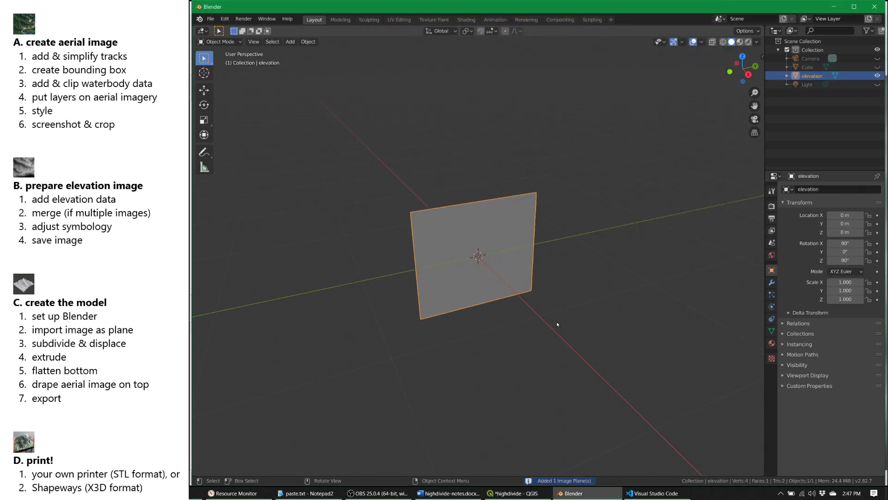
- Lay the elevation plane flat by setting its X and Z rotation to 0°
{"action": "middle_click_drag", "start_coordinate": [576, 326], "coordinate": [604, 312]}
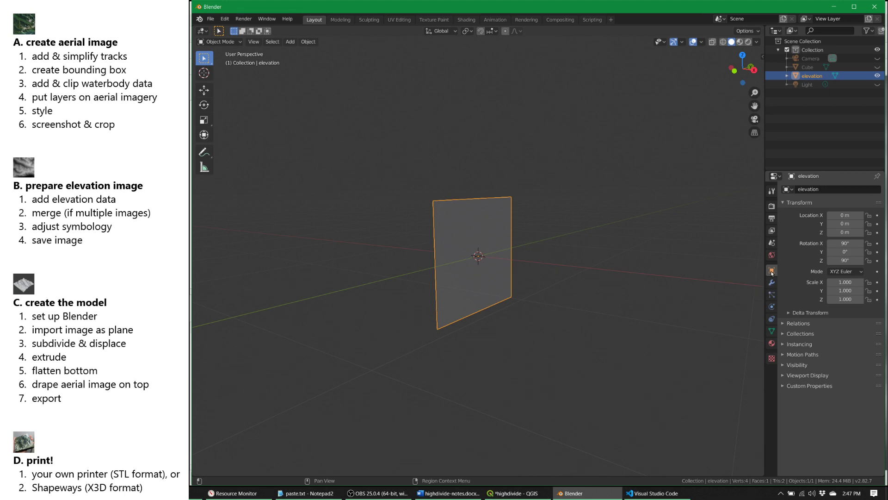
{"action": "left_click", "coordinate": [846, 243]}
{"action": "type", "text": "0"}
{"action": "key", "text": "Return"}
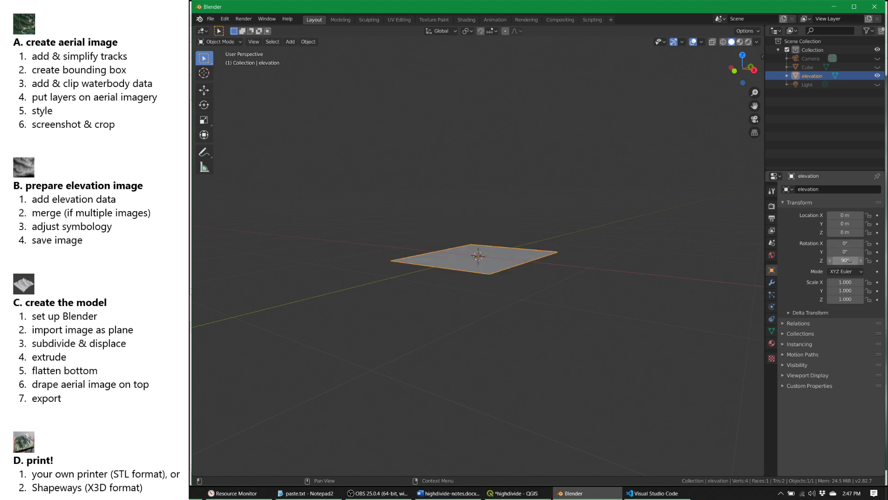
{"action": "left_click", "coordinate": [842, 260]}
{"action": "type", "text": "0"}
{"action": "key", "text": "Return"}
- Preview the elevation image on the plane with Texture color viewport shading, and switch back to Material color
{"action": "middle_click_drag", "start_coordinate": [687, 316], "coordinate": [632, 335]}
{"action": "scroll", "coordinate": [576, 262], "scroll_direction": "up", "scroll_amount": 4}
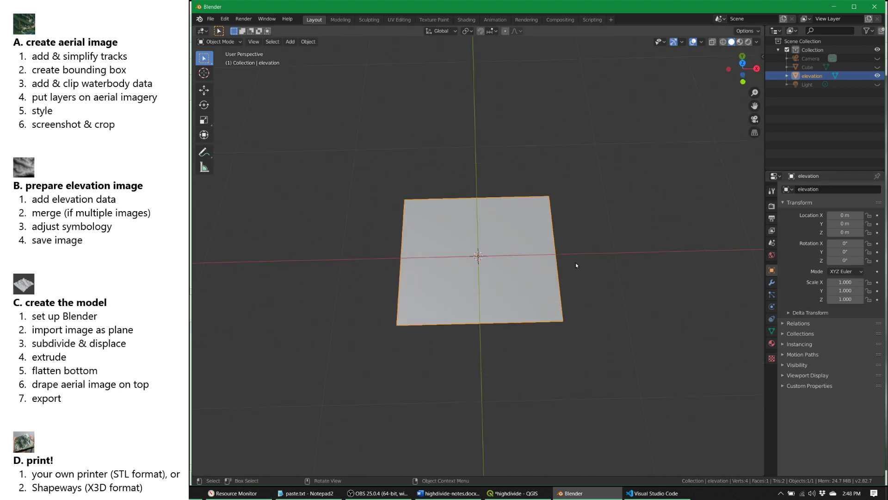
{"action": "left_click", "coordinate": [756, 43]}
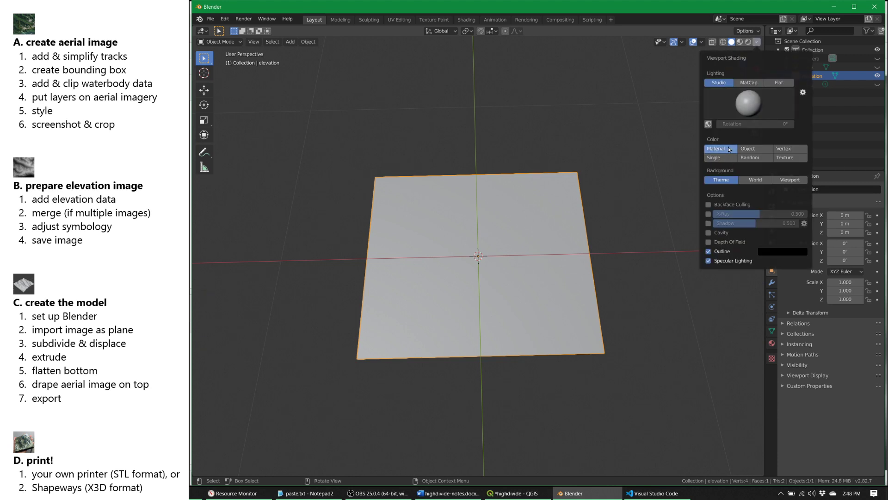
{"action": "left_click", "coordinate": [783, 157]}
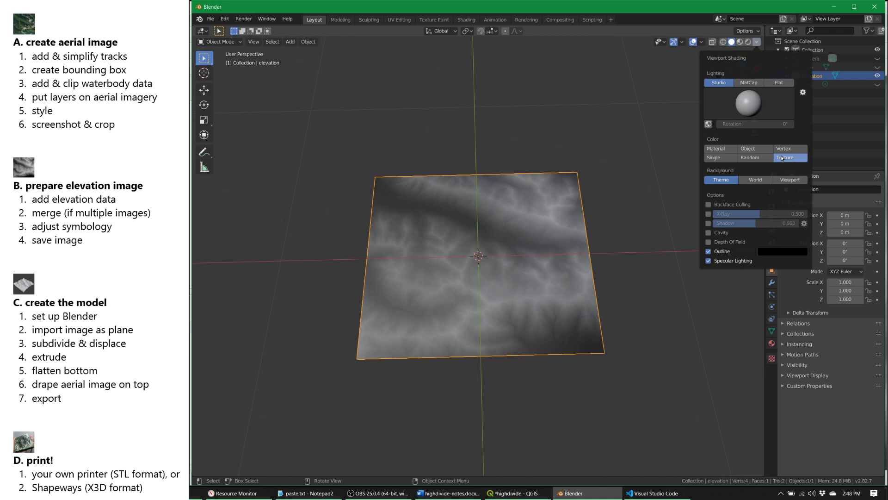
{"action": "left_click", "coordinate": [730, 151]}
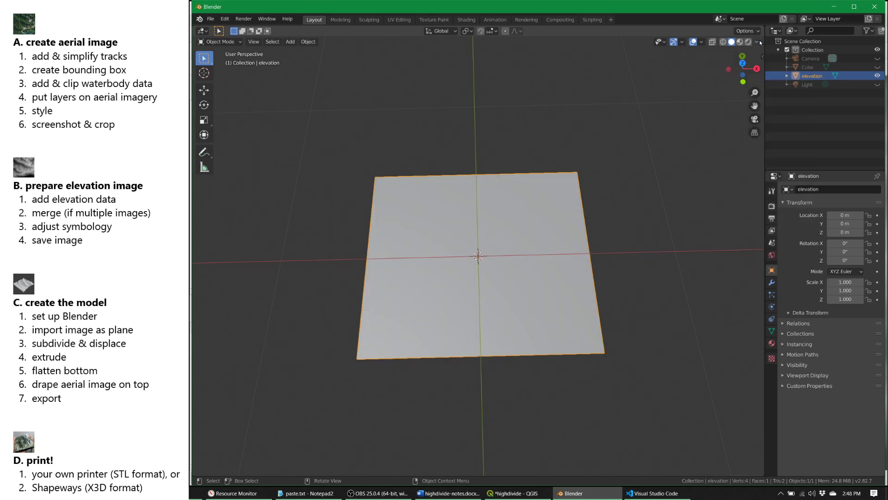
{"action": "middle_click_drag", "start_coordinate": [653, 251], "coordinate": [639, 212]}
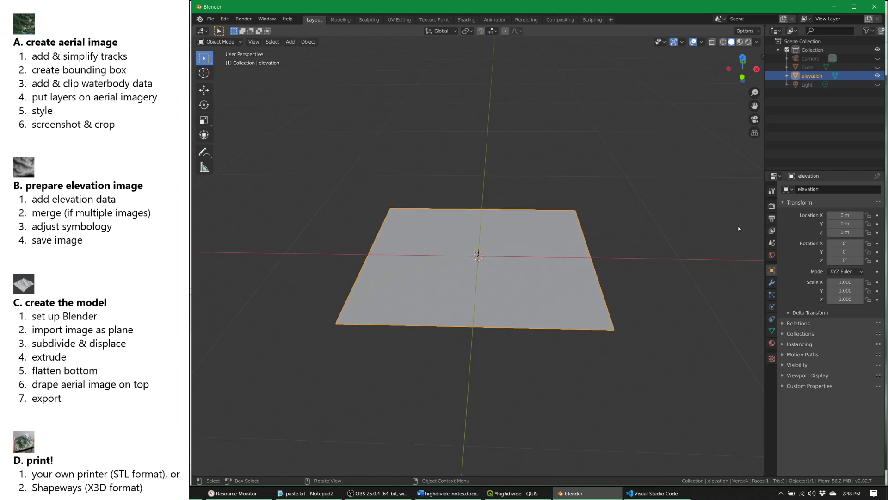
- Add a Subdivision Surface modifier and a Displace modifier to the elevation plane
{"action": "left_click", "coordinate": [772, 283]}
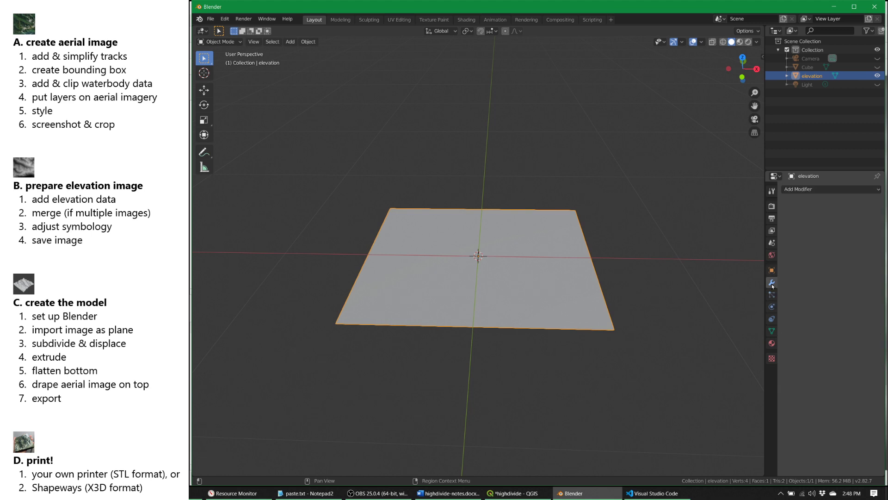
{"action": "left_click", "coordinate": [879, 191]}
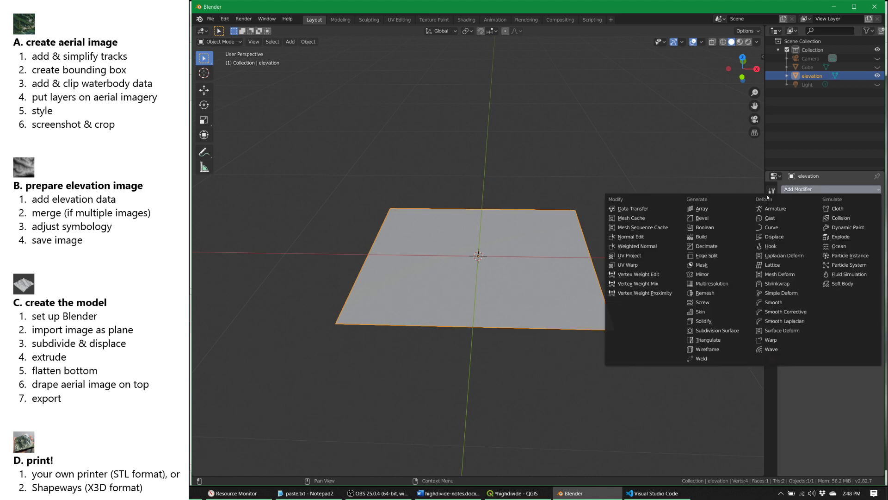
{"action": "left_click", "coordinate": [735, 331]}
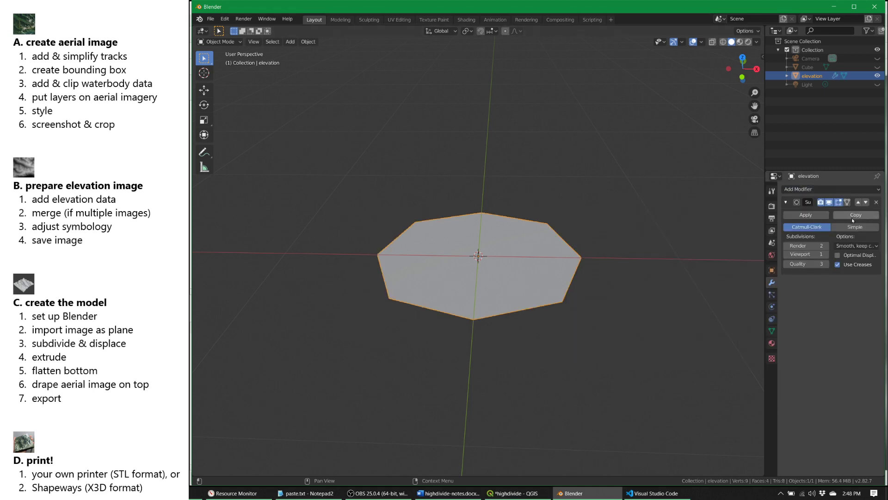
{"action": "left_click", "coordinate": [878, 190]}
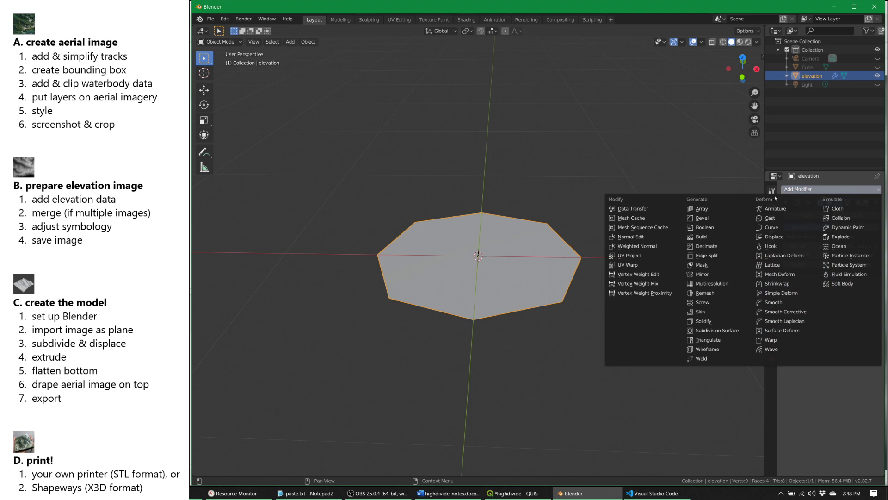
{"action": "left_click", "coordinate": [784, 238]}
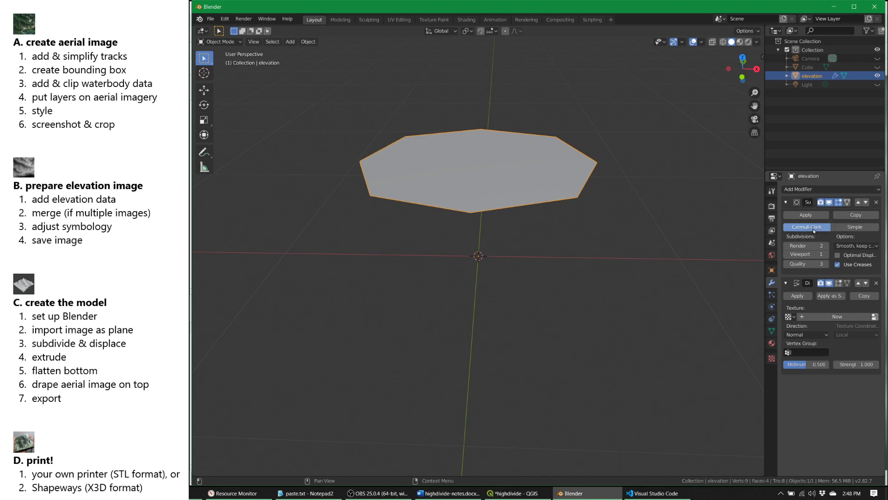
- Switch the Subdivision Surface modifier to Simple and set its Render and Viewport subdivisions to 9
{"action": "left_click", "coordinate": [842, 227]}
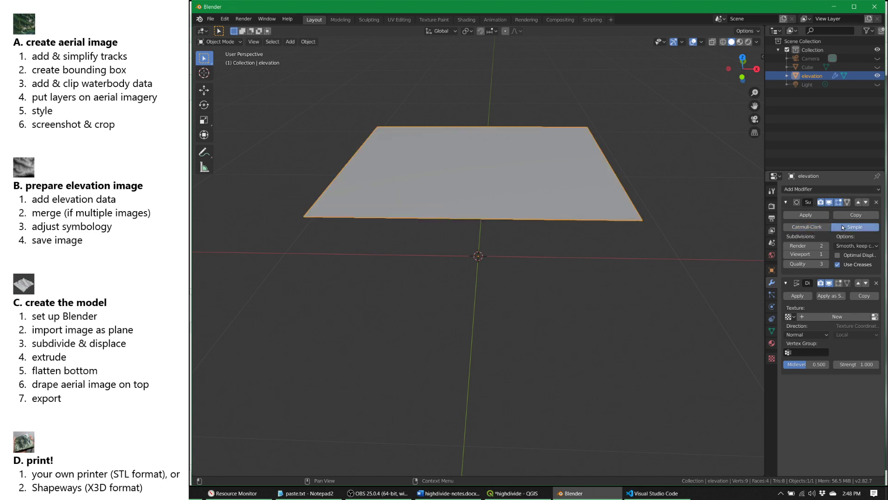
{"action": "left_click", "coordinate": [810, 245]}
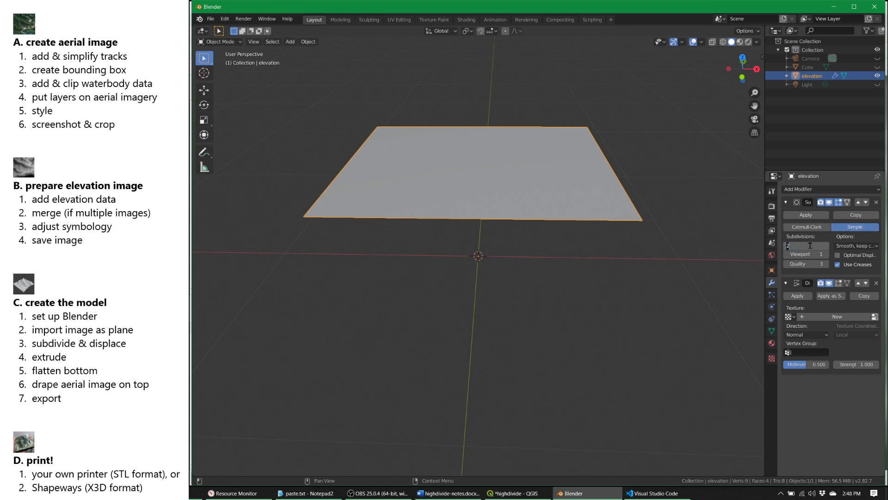
{"action": "type", "text": "9"}
{"action": "key", "text": "Return"}
{"action": "left_click", "coordinate": [823, 253]}
{"action": "type", "text": "9"}
{"action": "key", "text": "Return"}
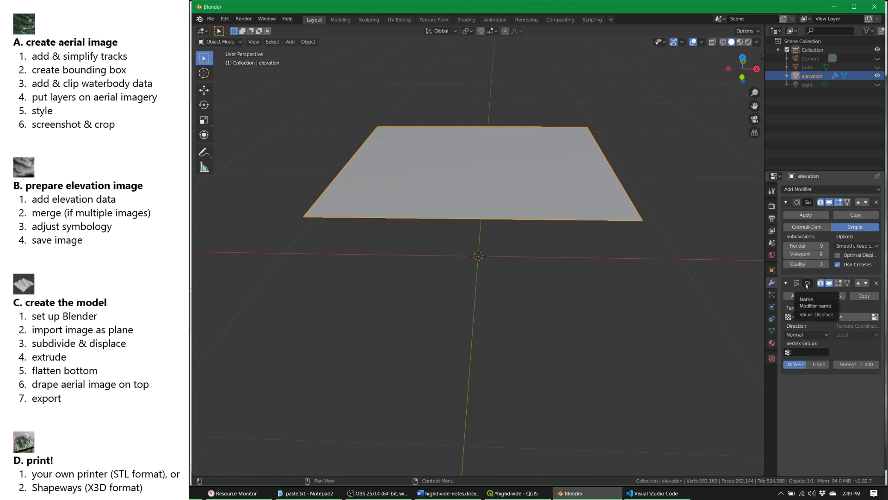
- Create a new texture for the Displace modifier and load elevation.tif from the HighDivideDemo folder as its image
{"action": "left_click", "coordinate": [841, 318]}
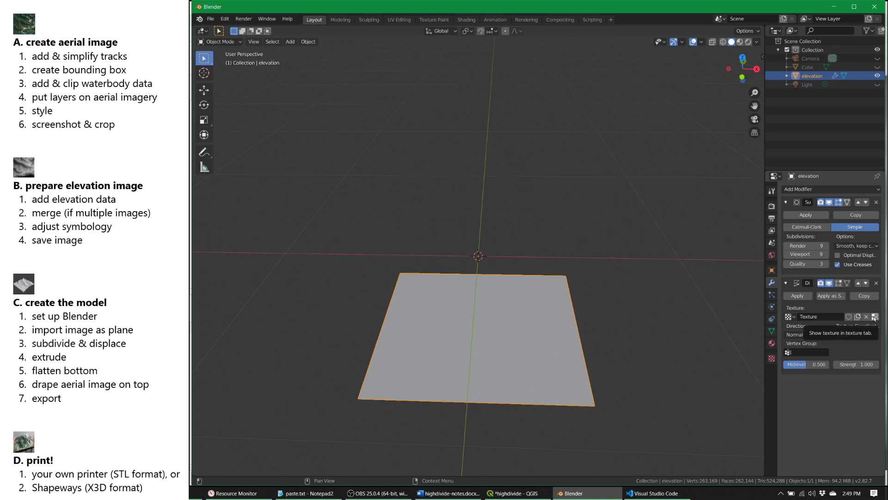
{"action": "left_click", "coordinate": [874, 317]}
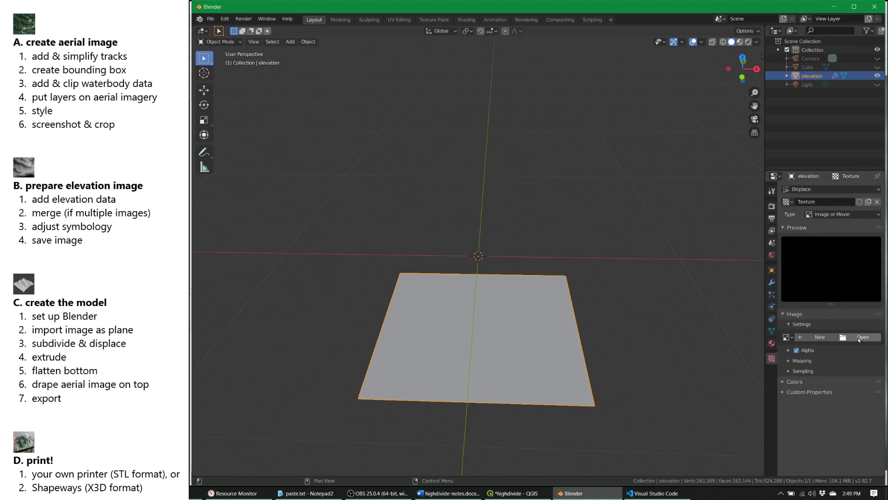
{"action": "left_click", "coordinate": [863, 337]}
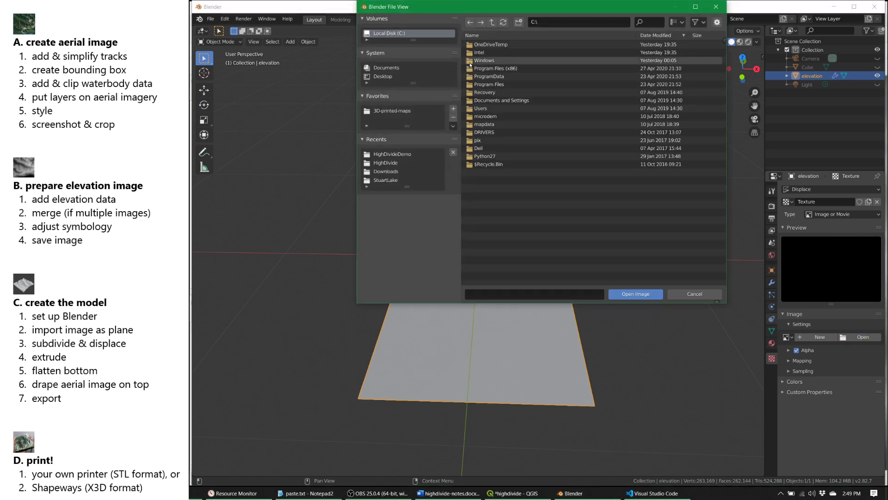
{"action": "left_click", "coordinate": [392, 154]}
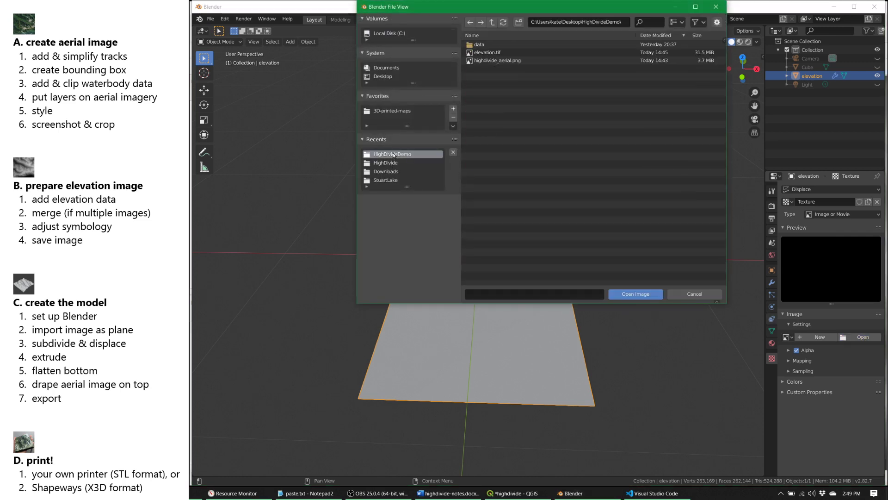
{"action": "double_click", "coordinate": [499, 51]}
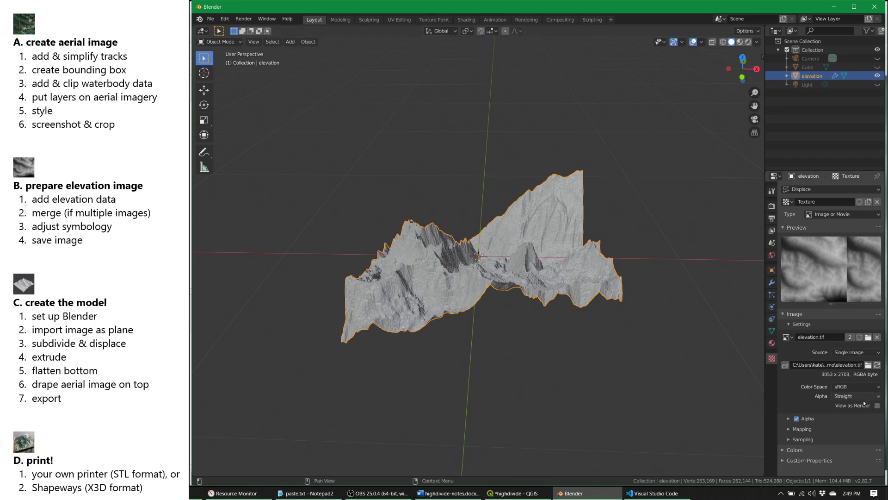
- Set the displacement texture's mapping extension to Extend
{"action": "left_click", "coordinate": [788, 429]}
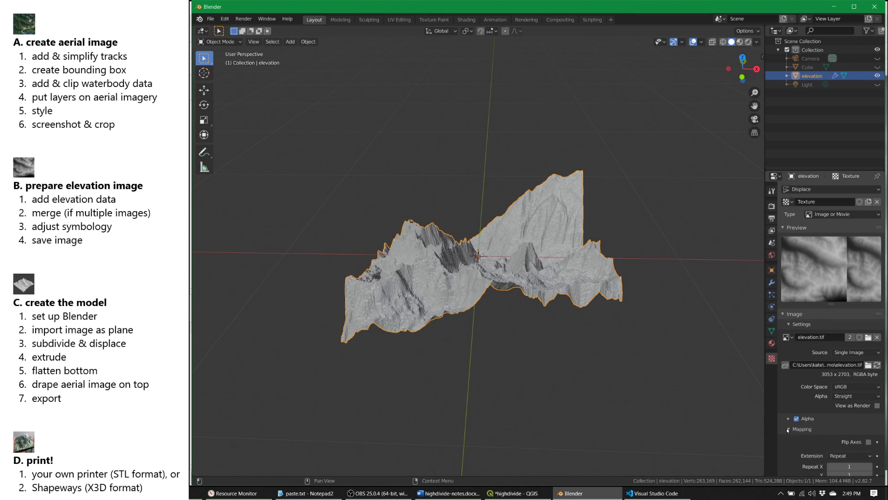
{"action": "scroll", "coordinate": [828, 402], "scroll_direction": "down", "scroll_amount": 1}
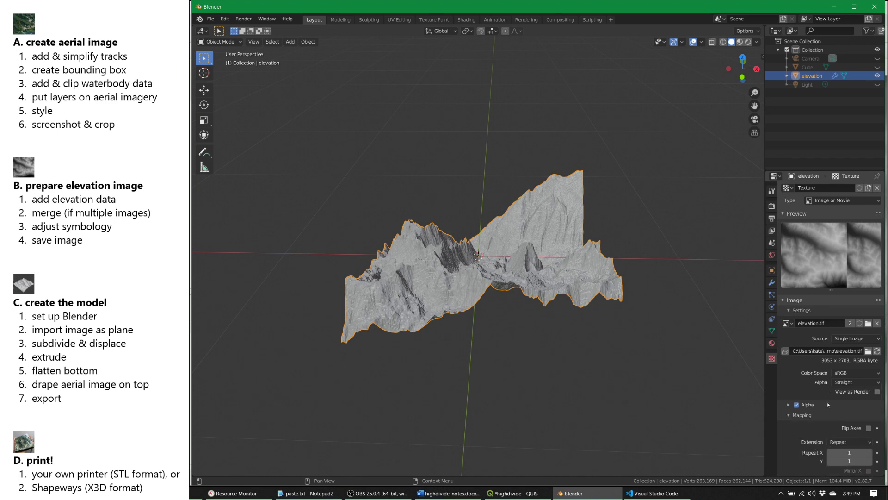
{"action": "left_click", "coordinate": [866, 442]}
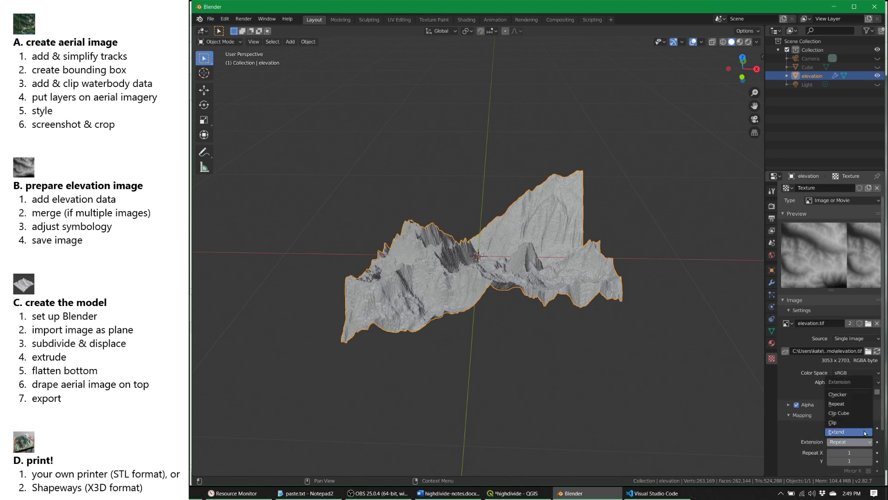
{"action": "left_click", "coordinate": [865, 433]}
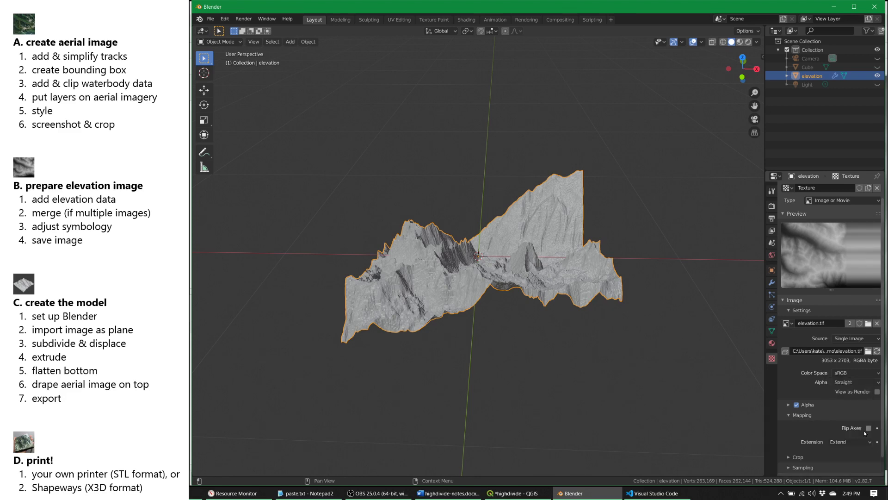
- Set the Displace modifier's texture coordinates to UV and its strength to 0.2, and inspect the terrain from several sides
{"action": "left_click", "coordinate": [771, 284]}
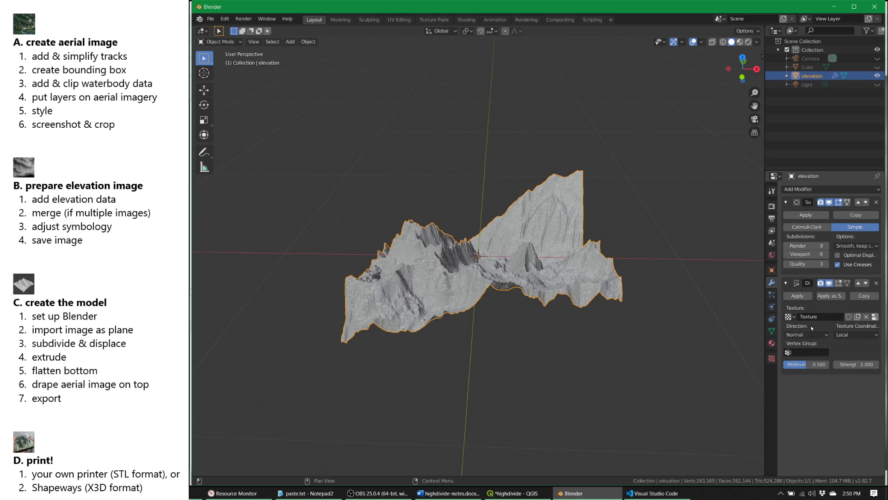
{"action": "left_click", "coordinate": [859, 332]}
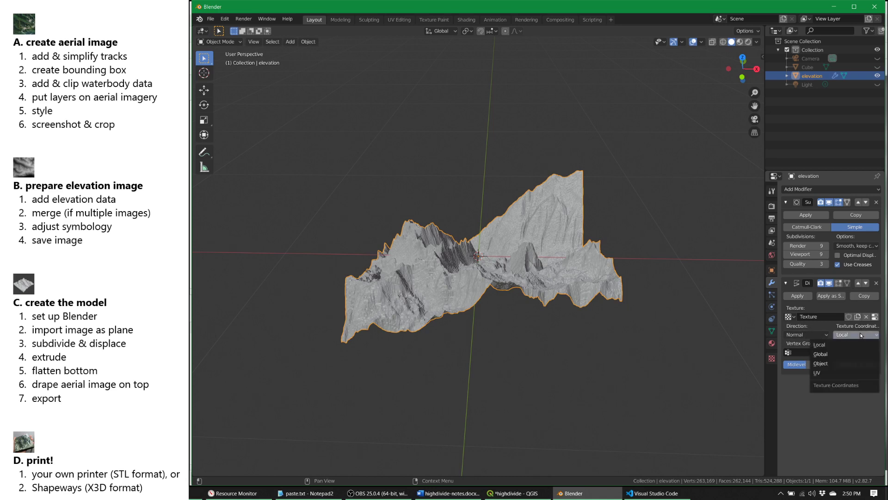
{"action": "left_click", "coordinate": [823, 373]}
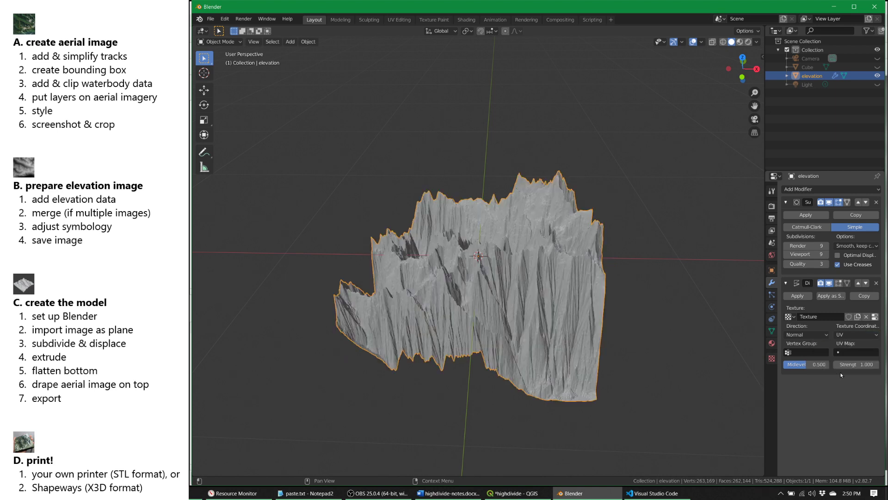
{"action": "left_click", "coordinate": [868, 365]}
{"action": "type", "text": "0.2"}
{"action": "key", "text": "Return"}
{"action": "scroll", "coordinate": [555, 279], "scroll_direction": "up", "scroll_amount": 3}
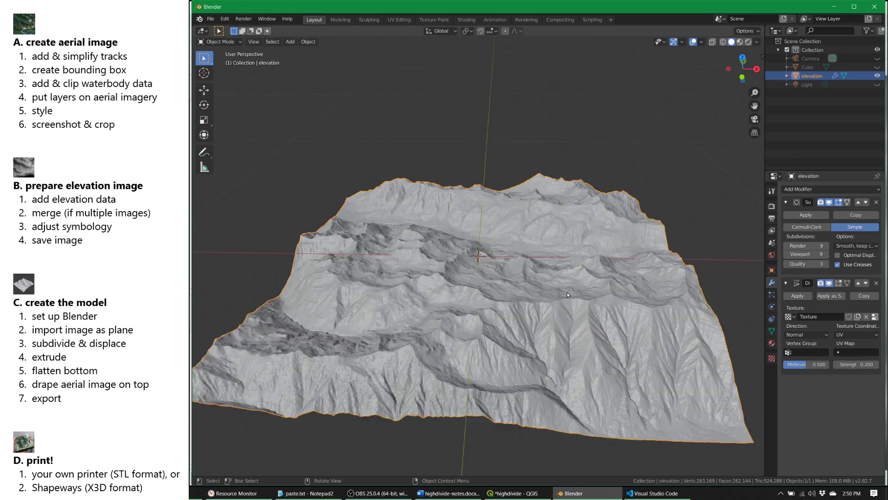
{"action": "mouse_move", "coordinate": [665, 313]}
{"action": "middle_mouse_down"}
{"action": "mouse_move", "coordinate": [616, 326]}
{"action": "mouse_move", "coordinate": [582, 298]}
{"action": "mouse_move", "coordinate": [585, 269]}
{"action": "mouse_move", "coordinate": [584, 316]}
{"action": "mouse_move", "coordinate": [592, 312]}
{"action": "middle_mouse_up"}
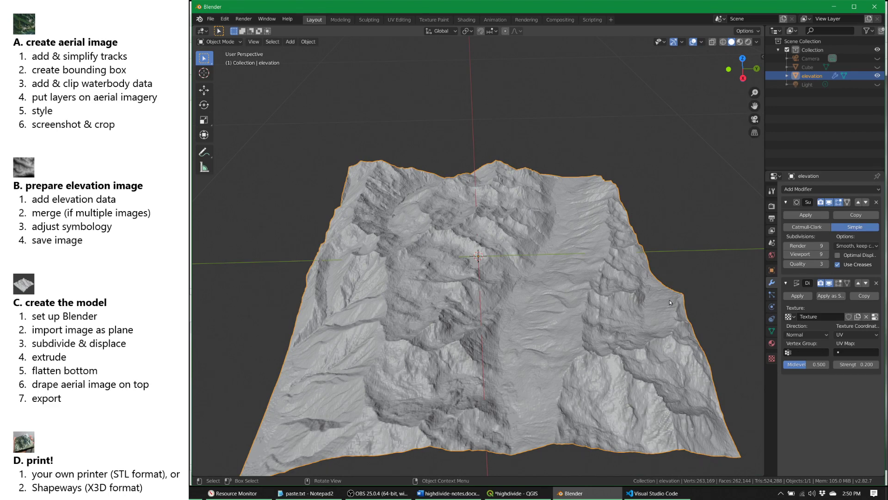
{"action": "middle_click_drag", "start_coordinate": [658, 327], "coordinate": [595, 318]}
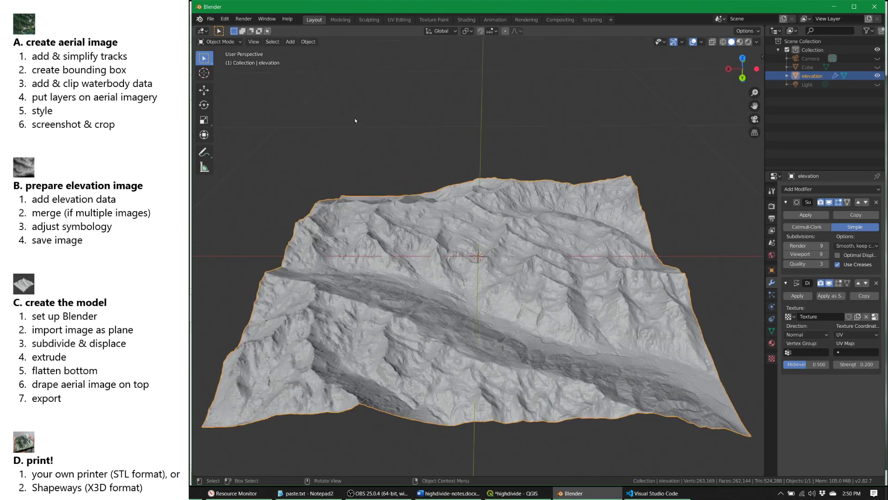
- Save the Blender file as highdivide.blend in the HighDivideDemo folder
{"action": "left_click", "coordinate": [216, 20]}
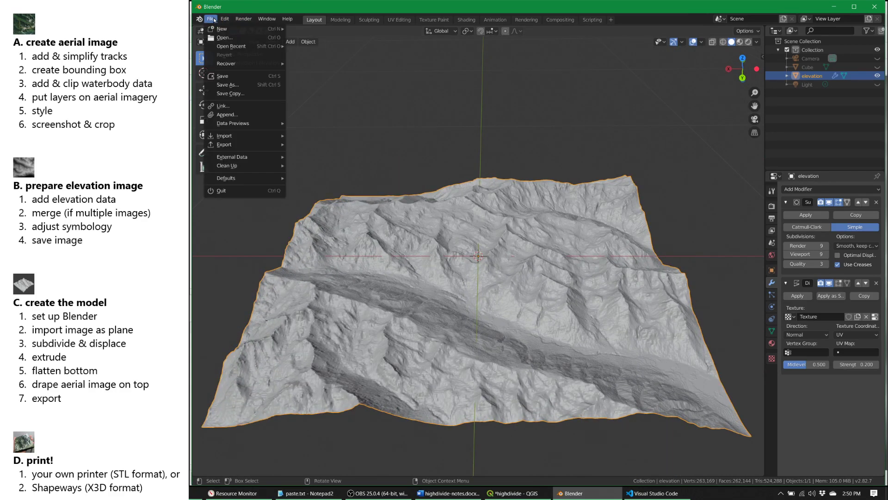
{"action": "left_click", "coordinate": [228, 77]}
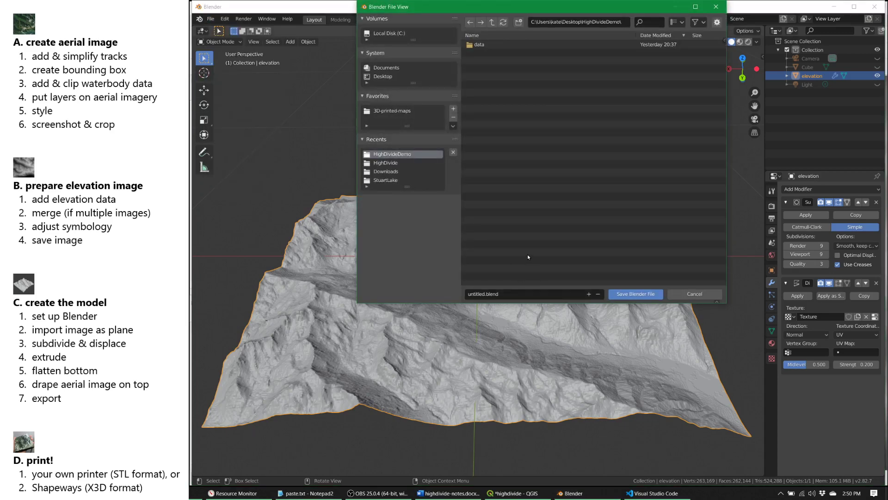
{"action": "left_click", "coordinate": [505, 293]}
{"action": "type", "text": "high"}
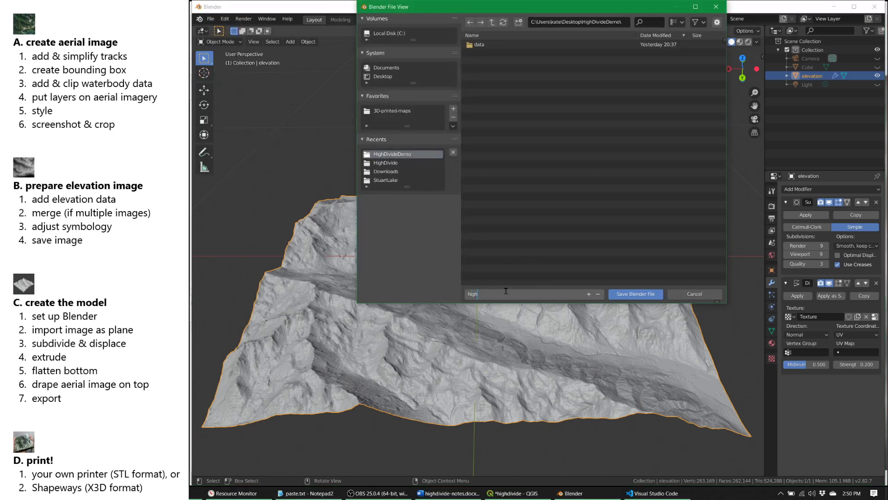
{"action": "type", "text": "divide.blend"}
{"action": "left_click", "coordinate": [647, 296]}
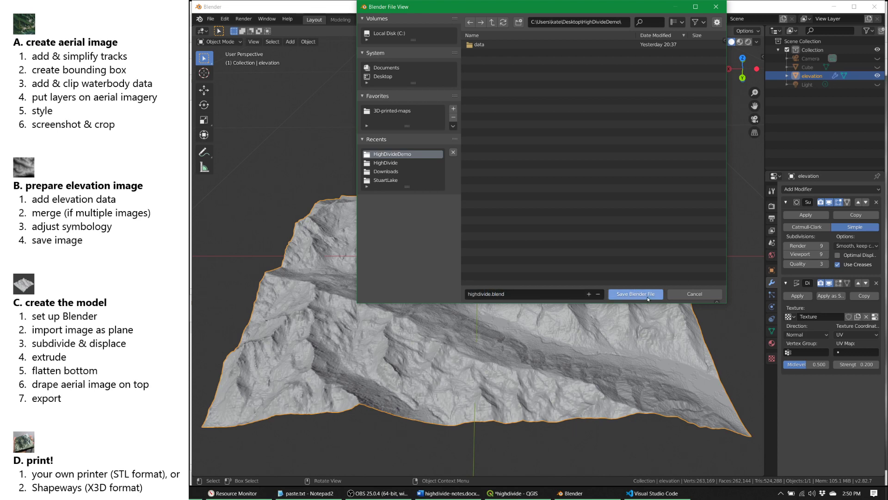
{"action": "left_click", "coordinate": [647, 296]}
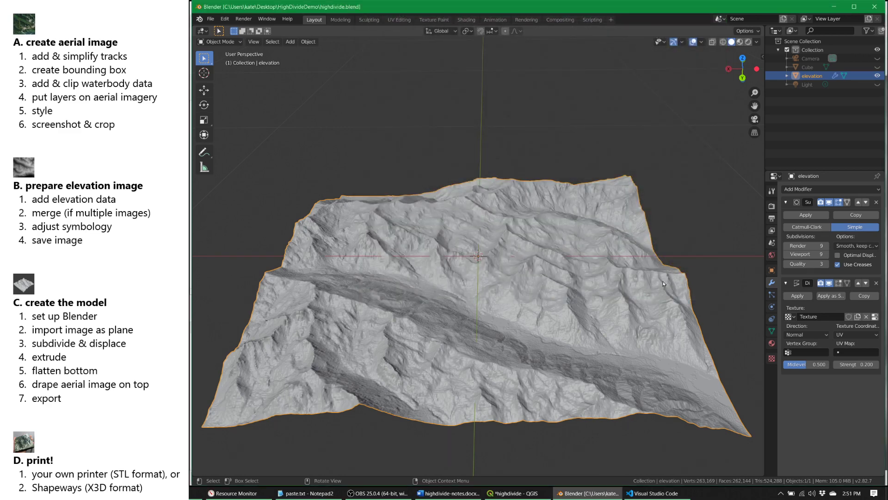
- Apply the Subdivision Surface modifier and the Displace modifier to the elevation mesh
{"action": "left_click", "coordinate": [820, 214]}
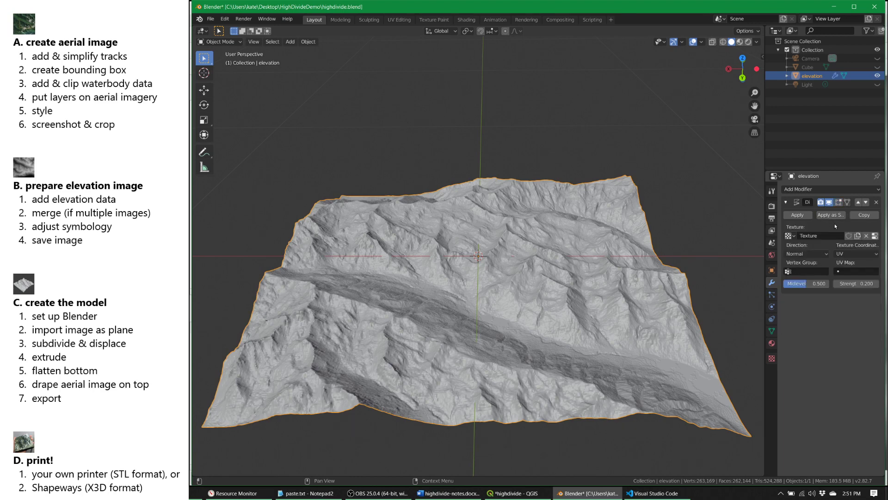
{"action": "left_click", "coordinate": [803, 215]}
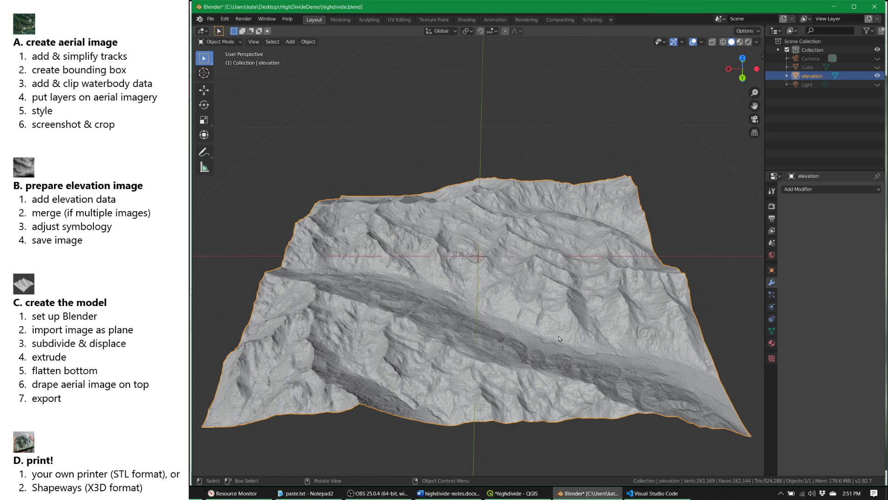
{"action": "middle_click_drag", "start_coordinate": [562, 342], "coordinate": [582, 314]}
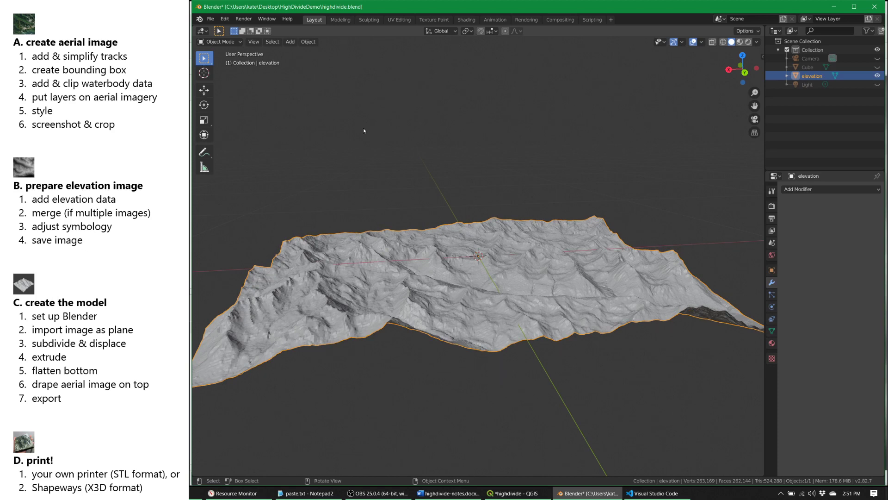
- In Edit Mode, extrude the whole elevation mesh about 0.109 m straight down along Z
{"action": "left_click", "coordinate": [238, 43]}
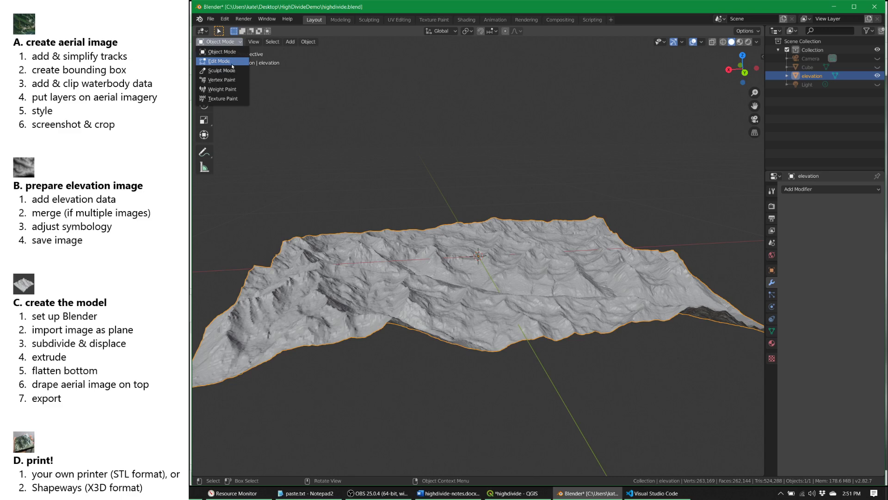
{"action": "left_click", "coordinate": [222, 61]}
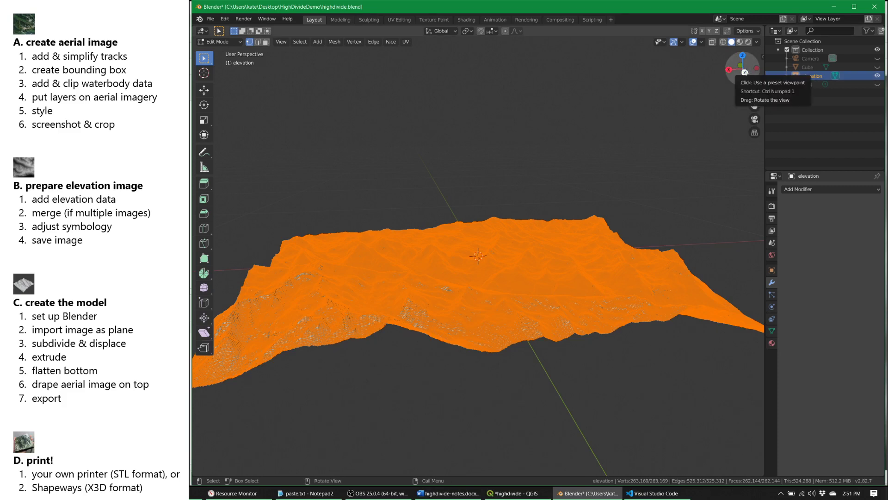
{"action": "left_click", "coordinate": [745, 72]}
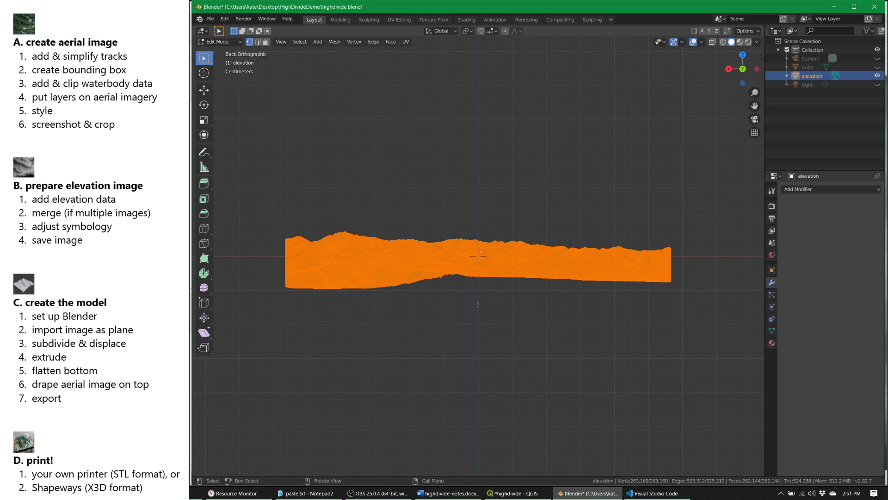
{"action": "key", "text": "e"}
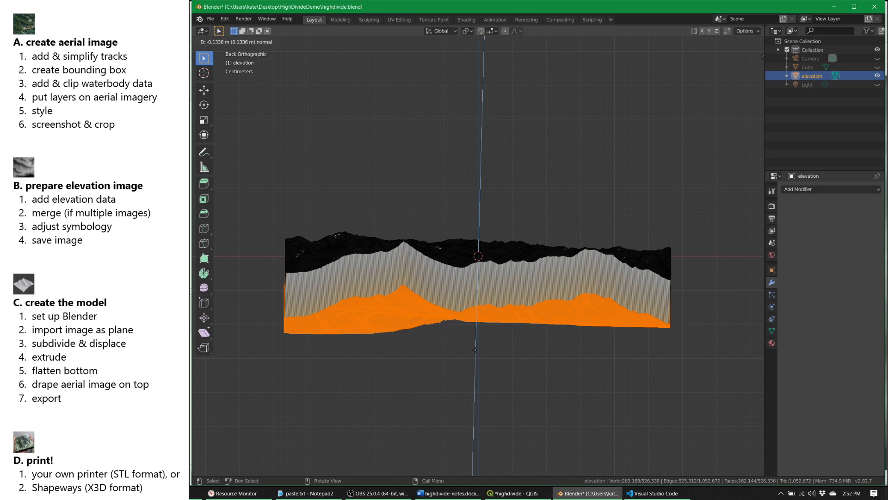
{"action": "key", "text": "z"}
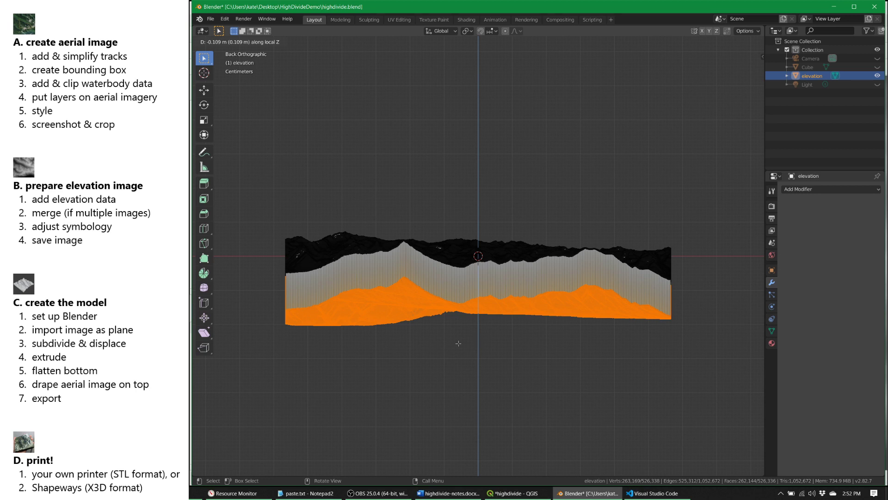
{"action": "left_click", "coordinate": [458, 347]}
{"action": "middle_click_drag", "start_coordinate": [458, 347], "coordinate": [493, 388]}
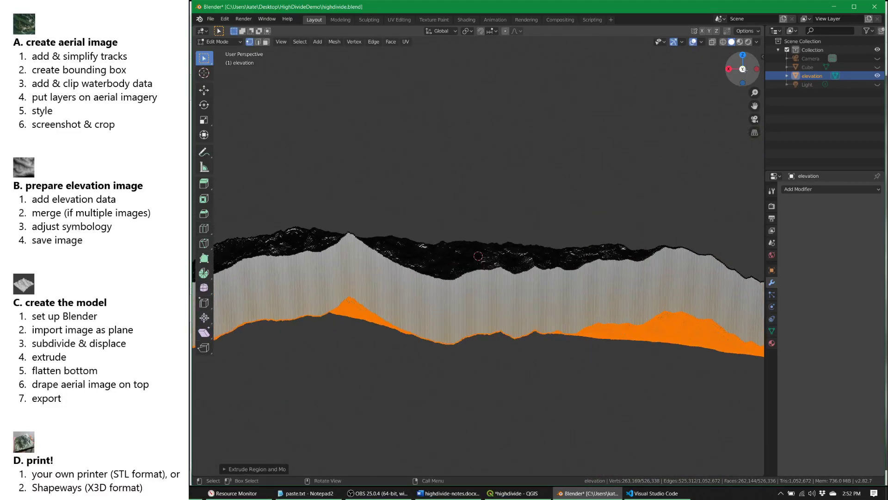
- Flatten the extruded underside of the terrain by scaling it to 0 along Z in the back view
{"action": "left_click", "coordinate": [742, 70]}
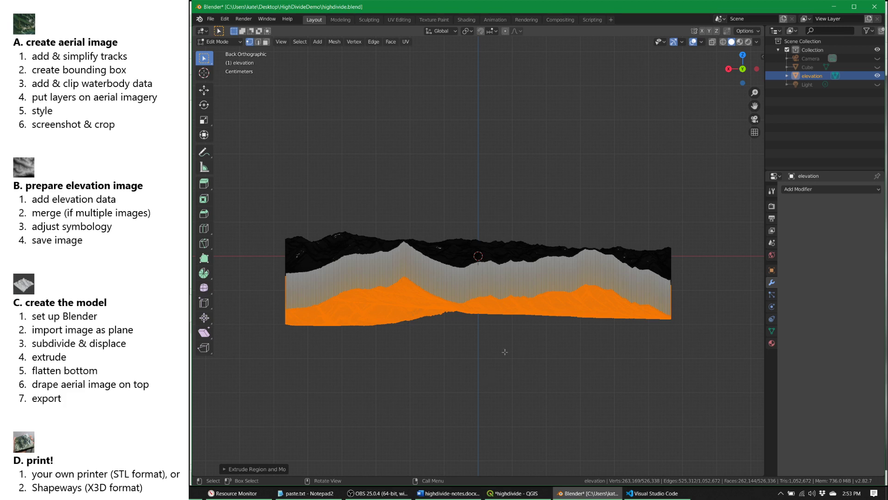
{"action": "key", "text": "s"}
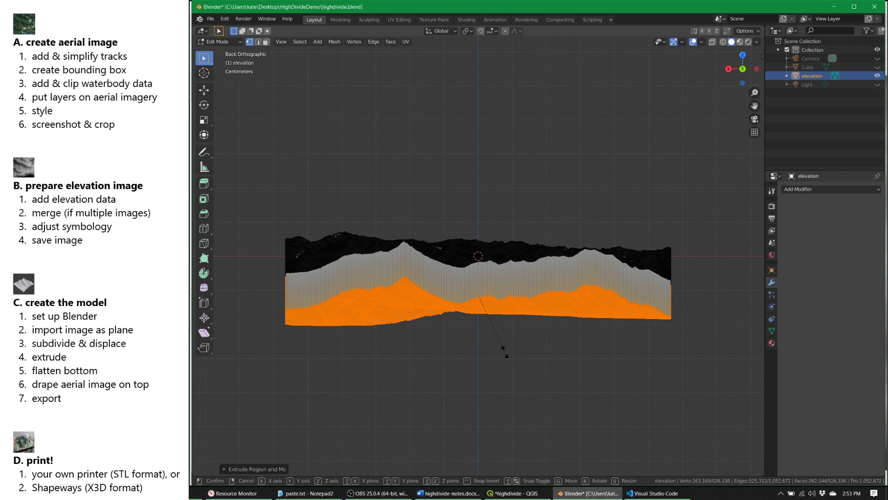
{"action": "key", "text": "z"}
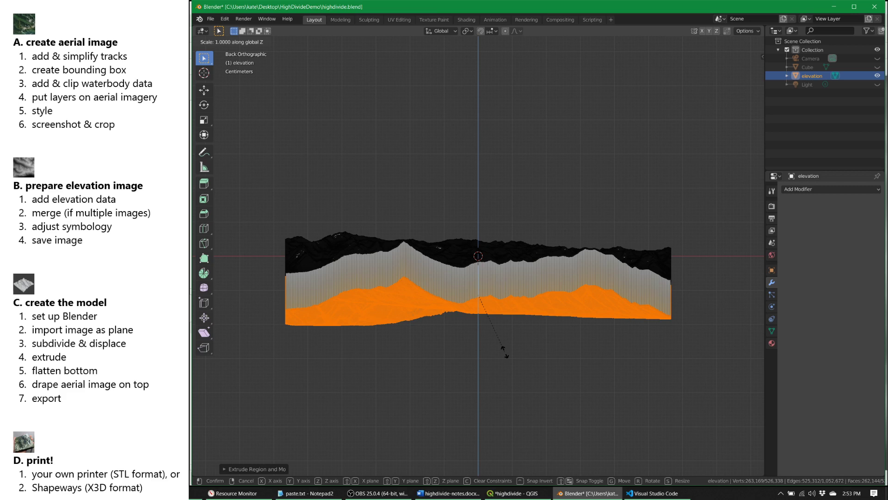
{"action": "key", "text": "0"}
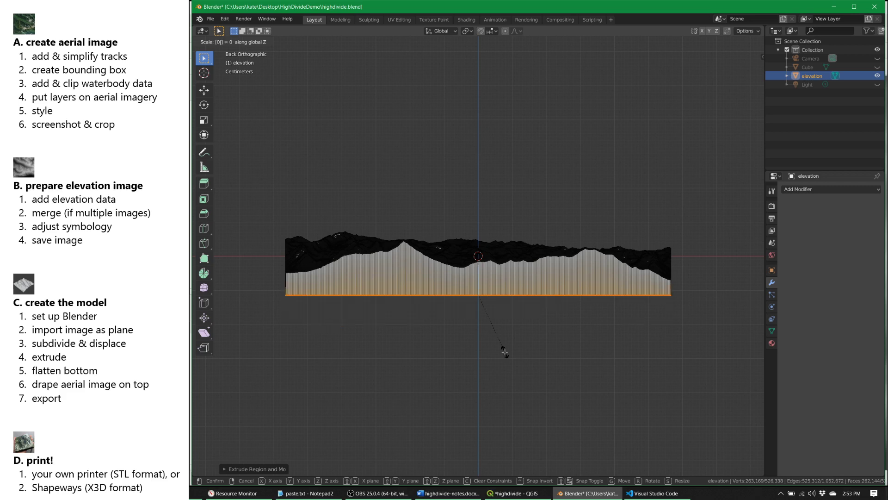
{"action": "key", "text": "Return"}
{"action": "middle_click_drag", "start_coordinate": [668, 318], "coordinate": [455, 251]}
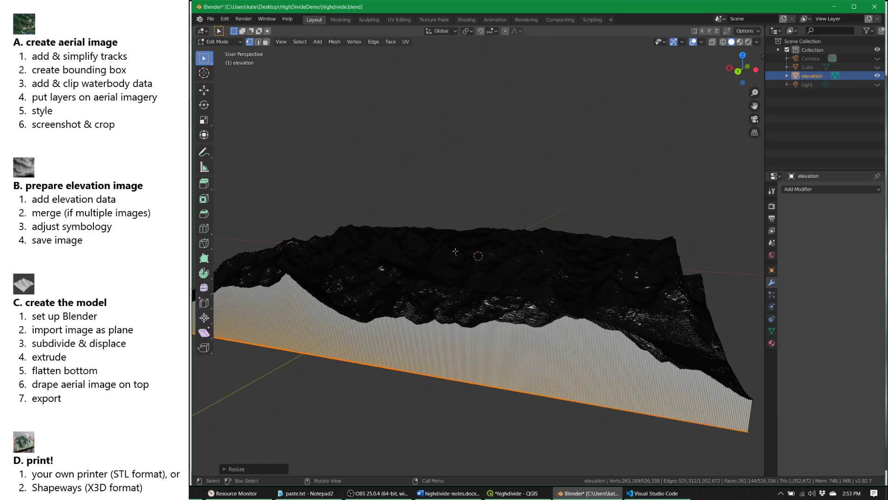
- Return the elevation object to Object Mode and save the Blender file
{"action": "left_click", "coordinate": [238, 42]}
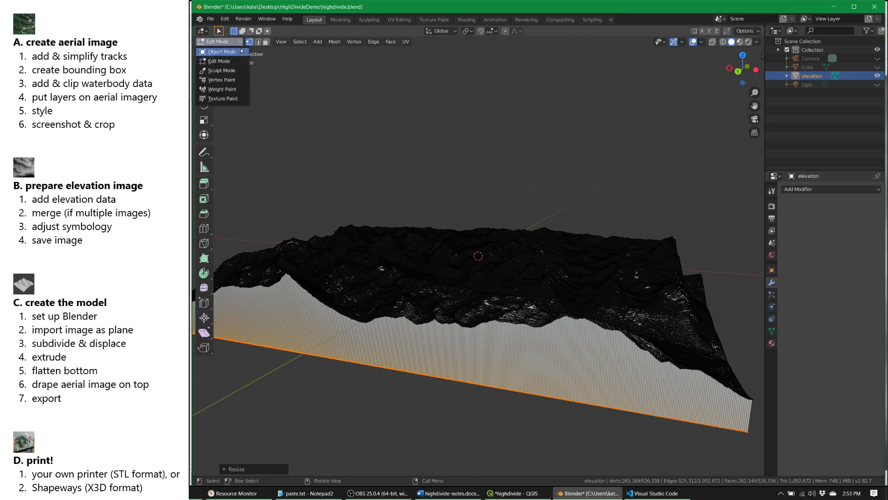
{"action": "left_click", "coordinate": [240, 51]}
{"action": "middle_click_drag", "start_coordinate": [624, 326], "coordinate": [646, 364]}
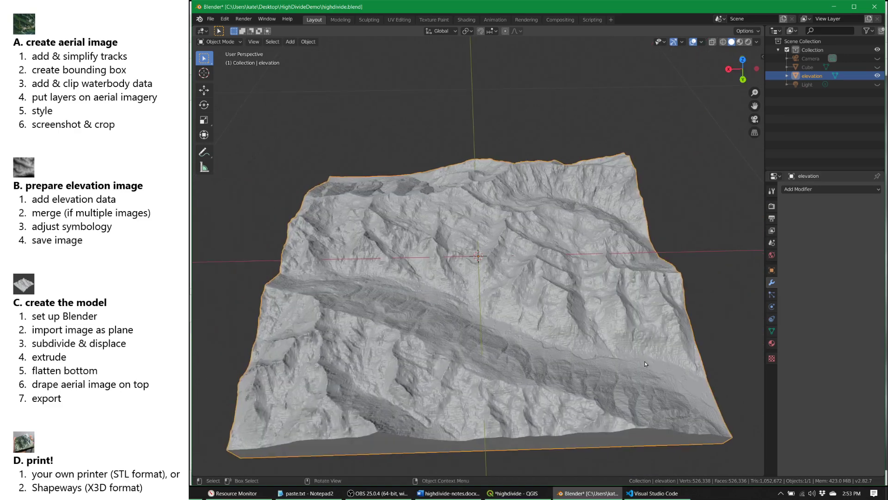
{"action": "left_click", "coordinate": [210, 19]}
{"action": "left_click", "coordinate": [237, 77]}
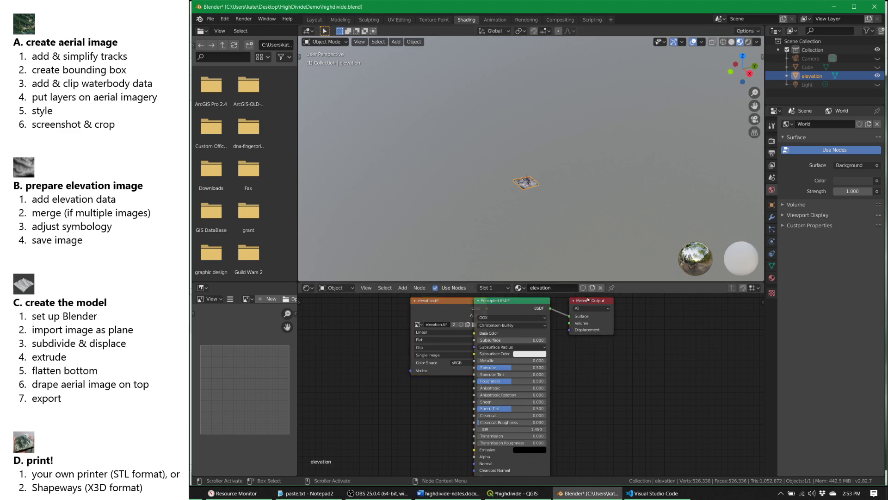
- In the Shading workspace, spread out the elevation material's image texture, Principled BSDF and Material Output nodes
{"action": "left_click_drag", "start_coordinate": [591, 300], "coordinate": [712, 346]}
{"action": "left_click_drag", "start_coordinate": [517, 302], "coordinate": [636, 302]}
{"action": "left_click_drag", "start_coordinate": [462, 303], "coordinate": [544, 338]}
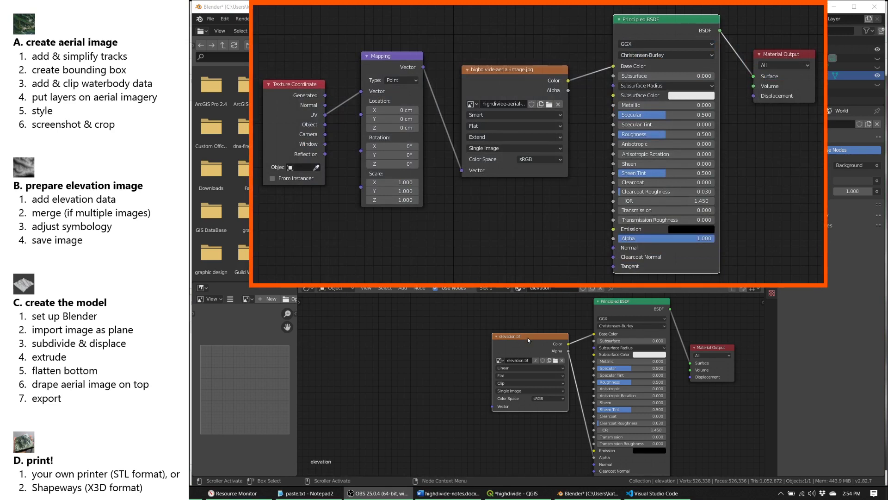
- Add a Texture Coordinate node and a Mapping node ahead of the elevation image texture node
{"action": "left_click", "coordinate": [405, 290]}
{"action": "mouse_move", "coordinate": [410, 311]}
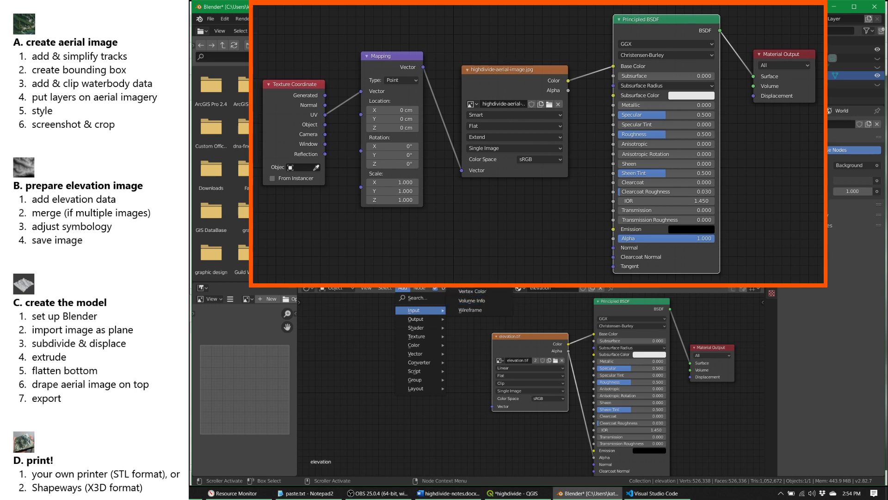
{"action": "left_click", "coordinate": [479, 263]}
{"action": "left_click", "coordinate": [330, 336]}
{"action": "left_click", "coordinate": [402, 288]}
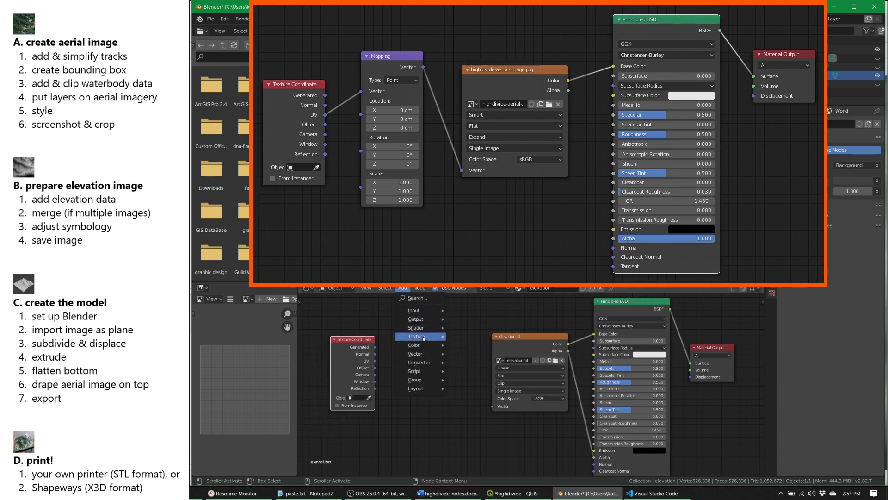
{"action": "mouse_move", "coordinate": [423, 357]}
{"action": "left_click", "coordinate": [467, 372]}
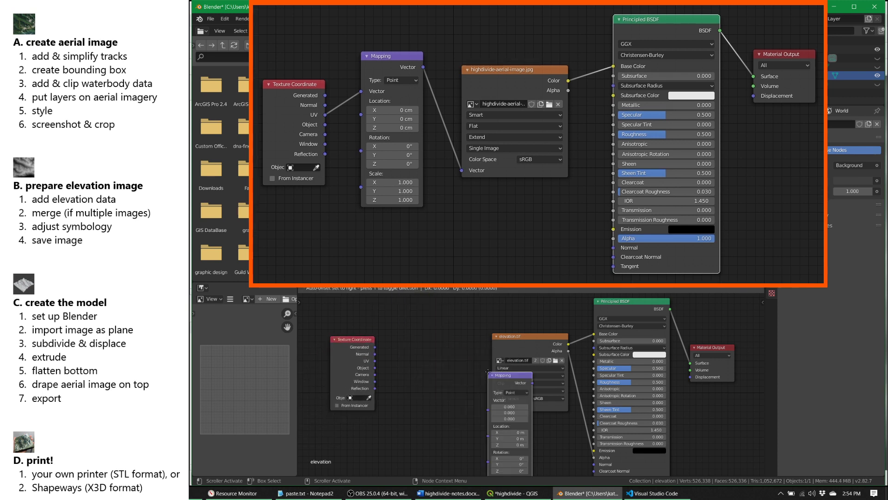
{"action": "left_click", "coordinate": [416, 318]}
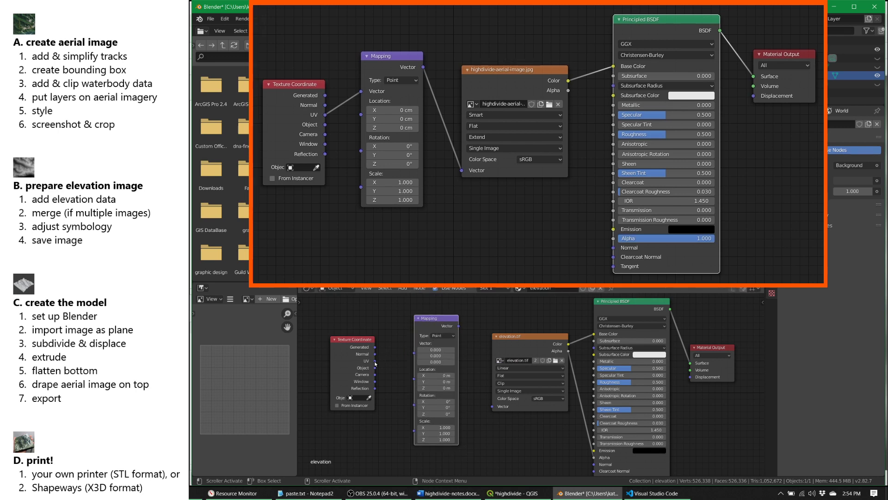
- Link the UV coordinates through the Mapping node to the image texture's Vector, and remove the Alpha link to the Principled BSDF
{"action": "left_click_drag", "start_coordinate": [375, 361], "coordinate": [423, 355]}
{"action": "left_click_drag", "start_coordinate": [461, 326], "coordinate": [493, 408]}
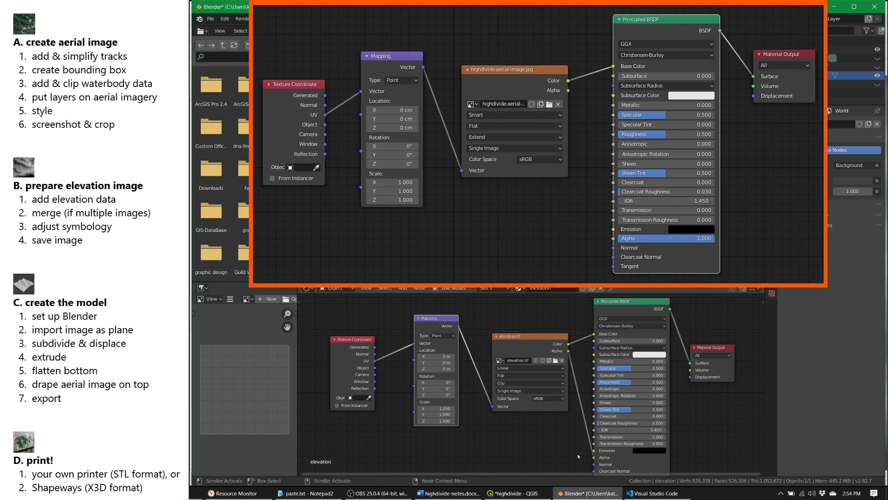
{"action": "left_click_drag", "start_coordinate": [594, 457], "coordinate": [559, 447]}
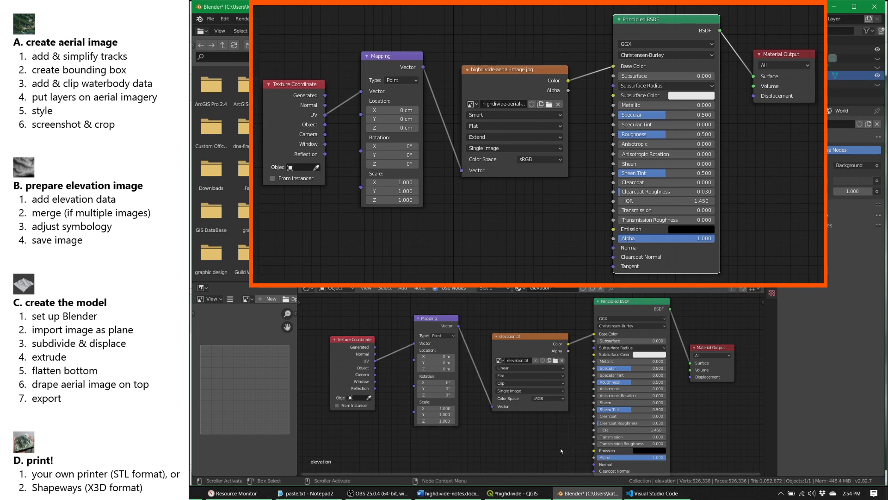
{"action": "left_click_drag", "start_coordinate": [521, 335], "coordinate": [517, 326]}
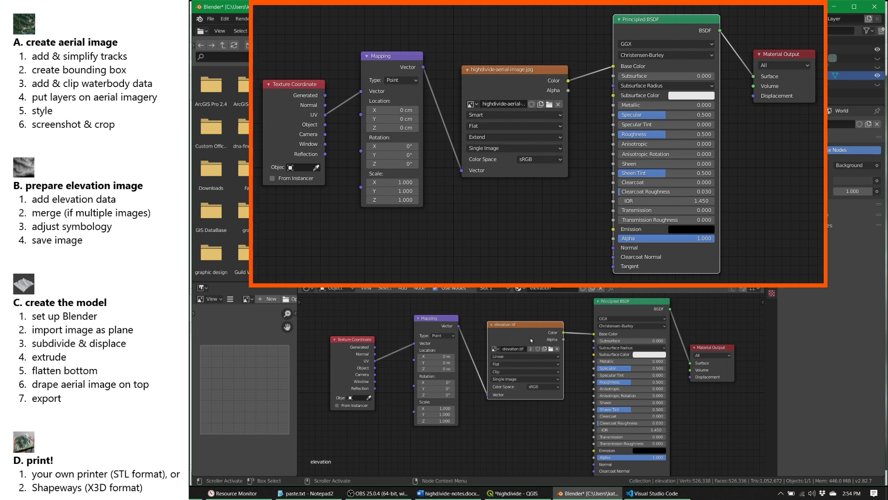
- Replace the image in the elevation texture node with highdivide_aerial.png
{"action": "left_click", "coordinate": [551, 349]}
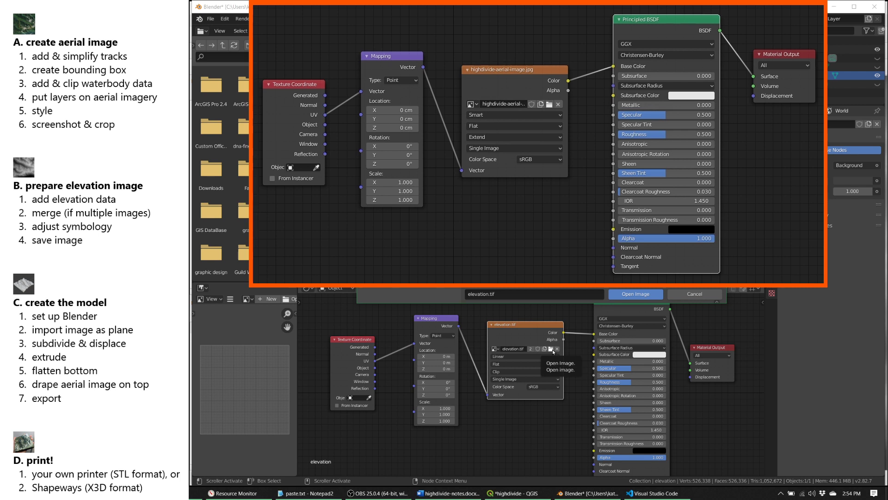
{"action": "left_click_drag", "start_coordinate": [516, 7], "coordinate": [524, 97]}
{"action": "left_click", "coordinate": [517, 365]}
{"action": "left_click", "coordinate": [625, 369]}
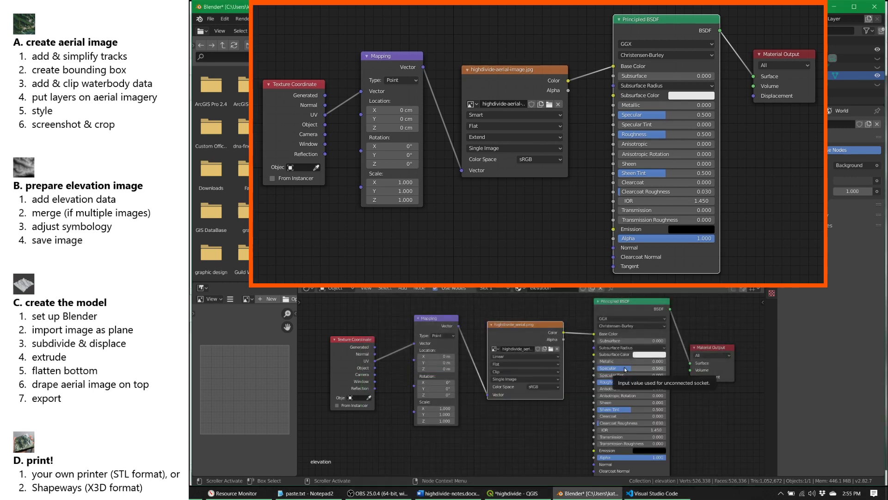
- Set the aerial image texture's interpolation to Smart and its extension to Extend
{"action": "left_click", "coordinate": [553, 357]}
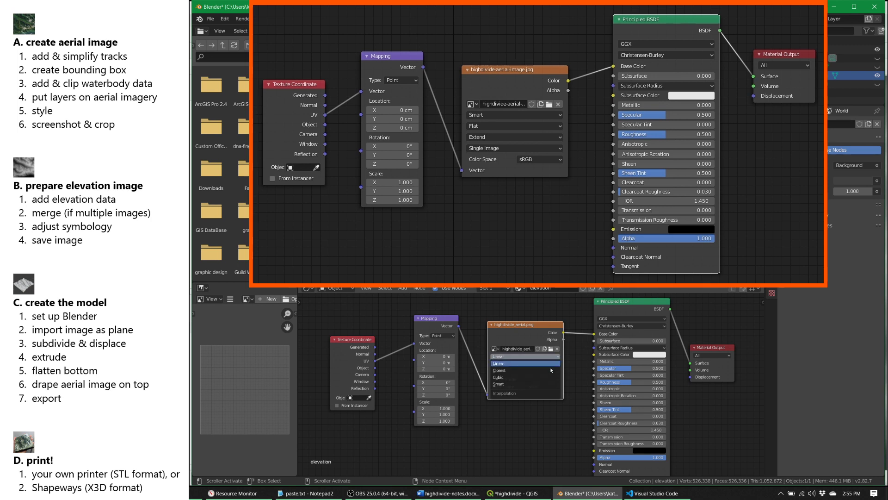
{"action": "left_click", "coordinate": [549, 384]}
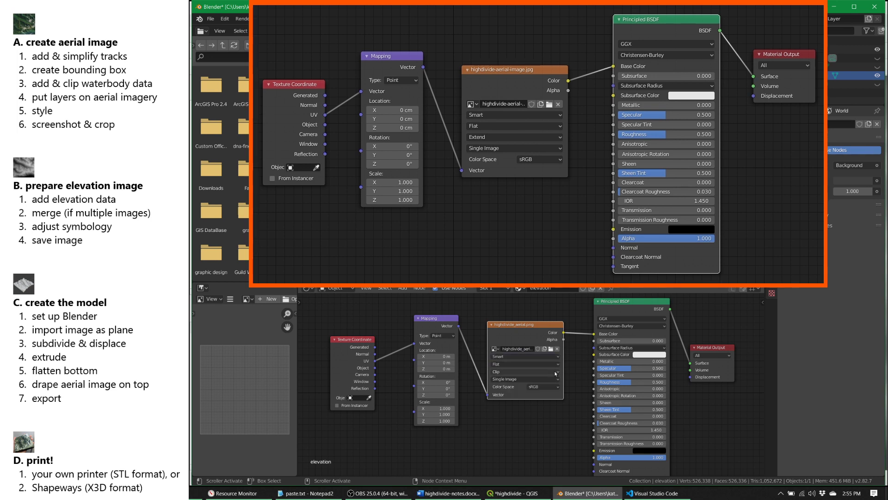
{"action": "left_click", "coordinate": [554, 372]}
{"action": "left_click", "coordinate": [532, 385]}
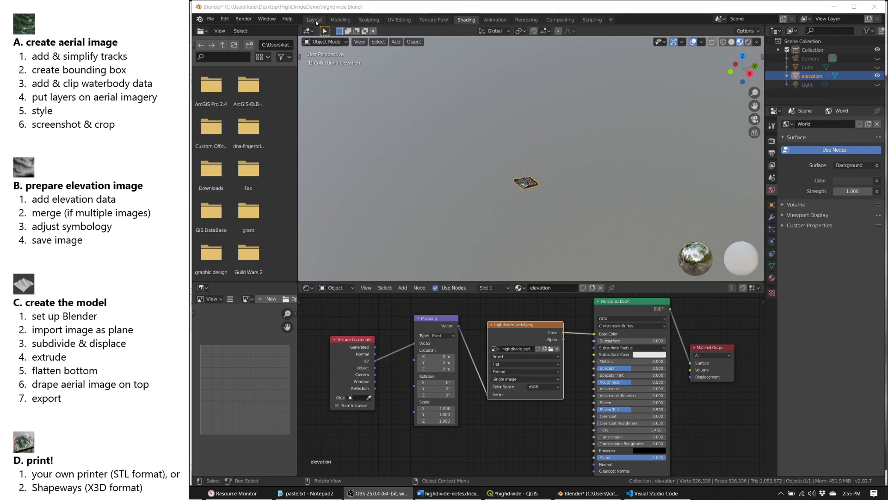
- Set the Layout viewport's shading color to Texture to view the draped aerial image, and save the Blender file
{"action": "left_click", "coordinate": [317, 21]}
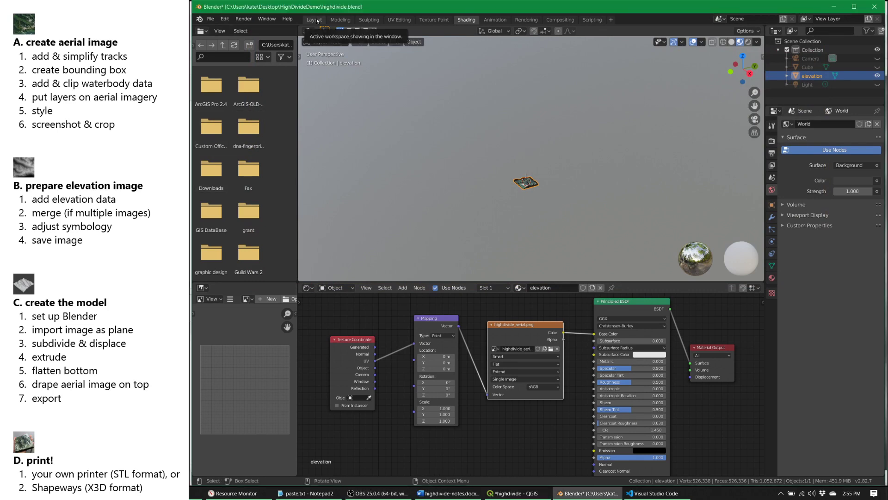
{"action": "left_click", "coordinate": [314, 19]}
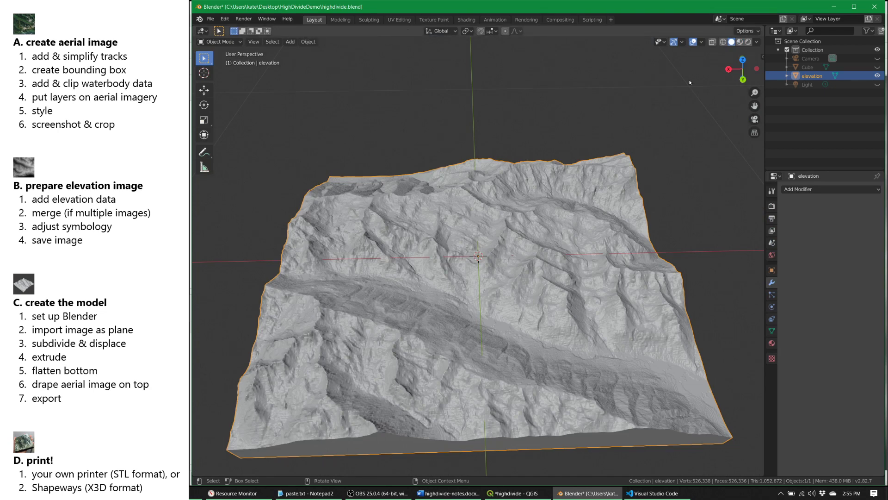
{"action": "left_click", "coordinate": [757, 42]}
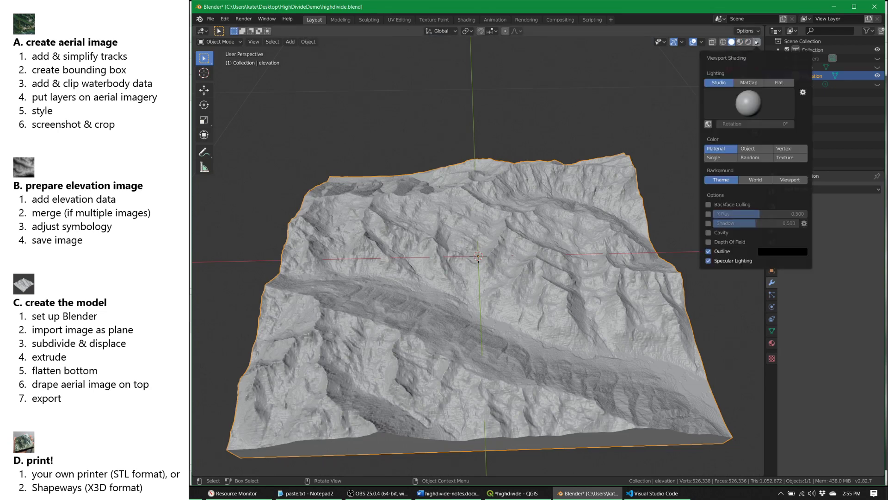
{"action": "left_click", "coordinate": [793, 158]}
{"action": "middle_click_drag", "start_coordinate": [674, 359], "coordinate": [597, 336]}
{"action": "scroll", "coordinate": [662, 342], "scroll_direction": "down", "scroll_amount": 2}
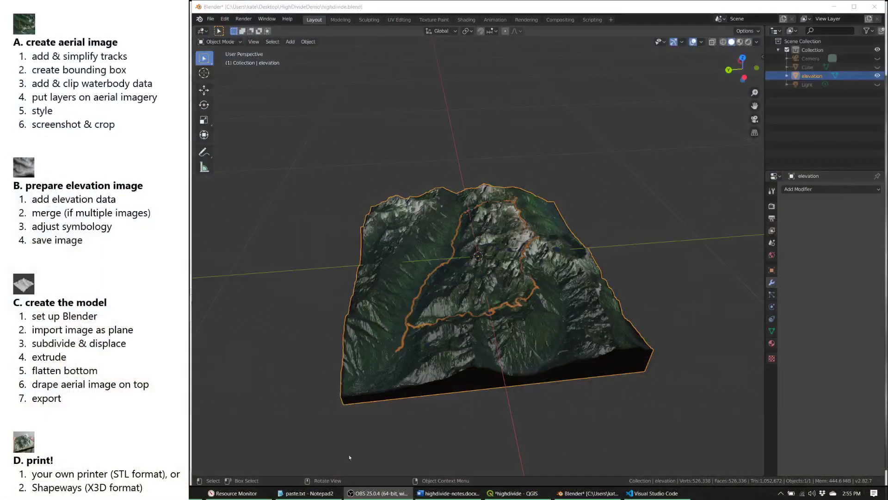
{"action": "middle_click_drag", "start_coordinate": [627, 309], "coordinate": [601, 304]}
{"action": "left_click", "coordinate": [210, 19]}
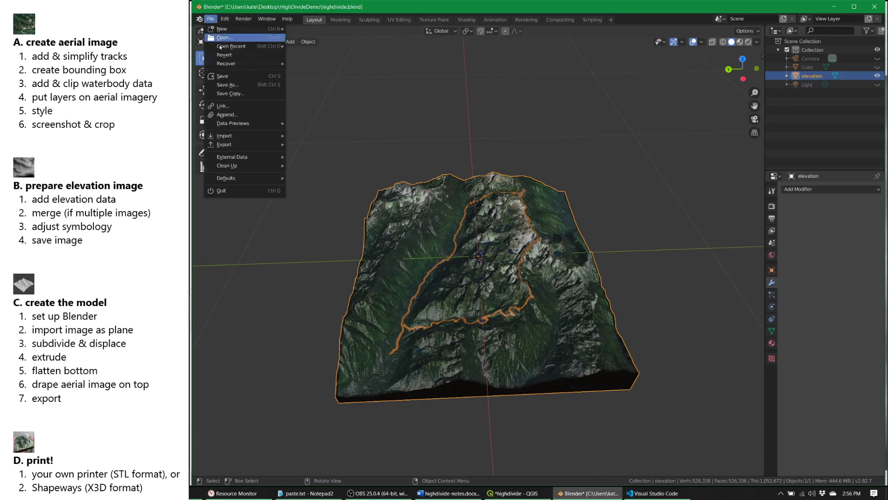
{"action": "left_click", "coordinate": [237, 77]}
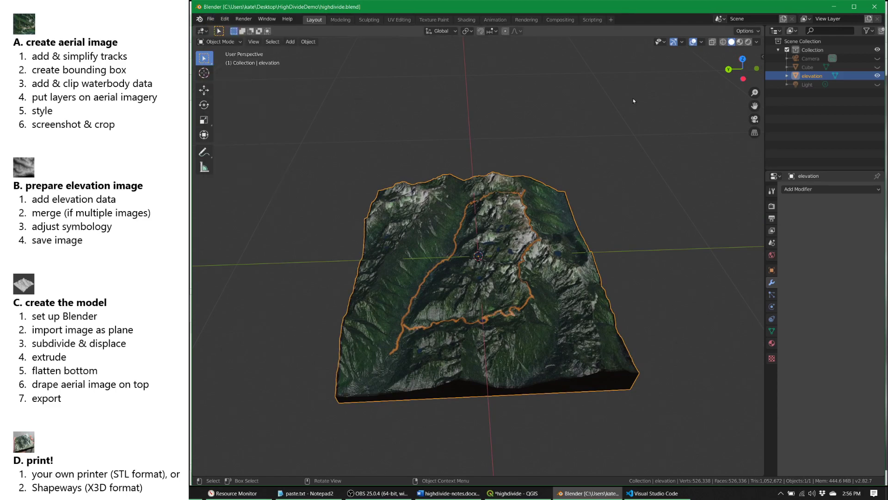
- Export the elevation model in X3D format with the 3D-Print tools
{"action": "left_click", "coordinate": [763, 56]}
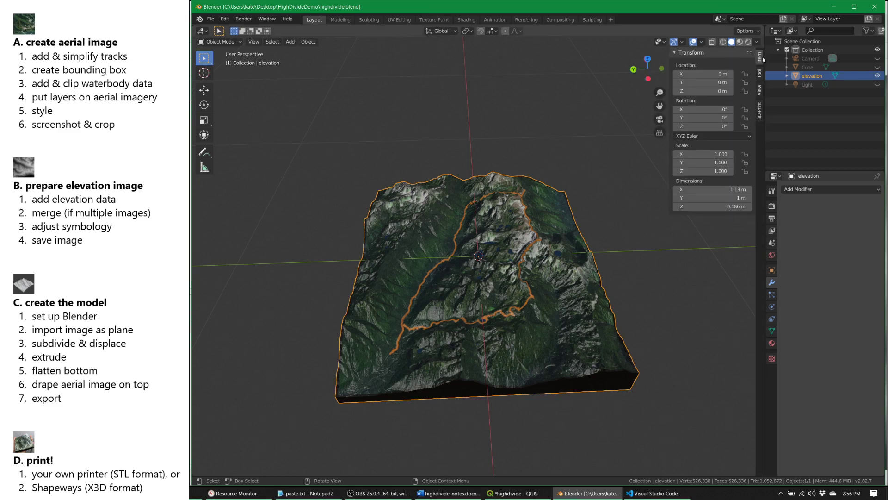
{"action": "left_click", "coordinate": [760, 111]}
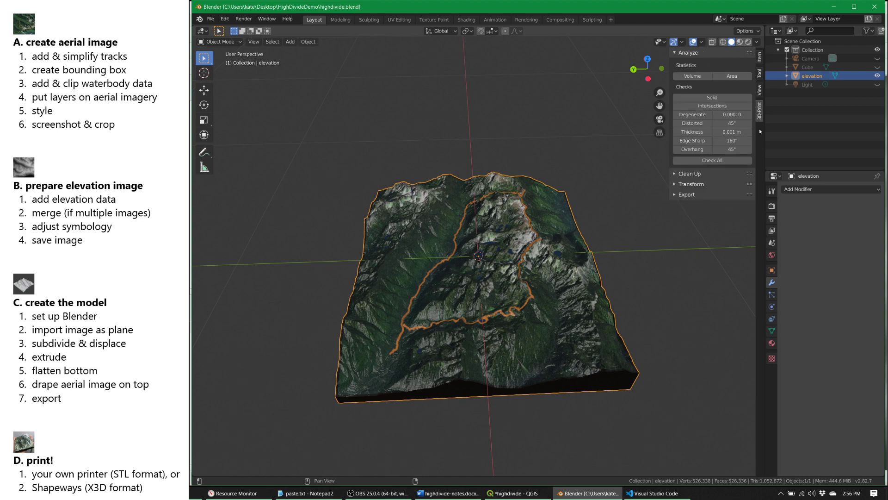
{"action": "left_click", "coordinate": [686, 194]}
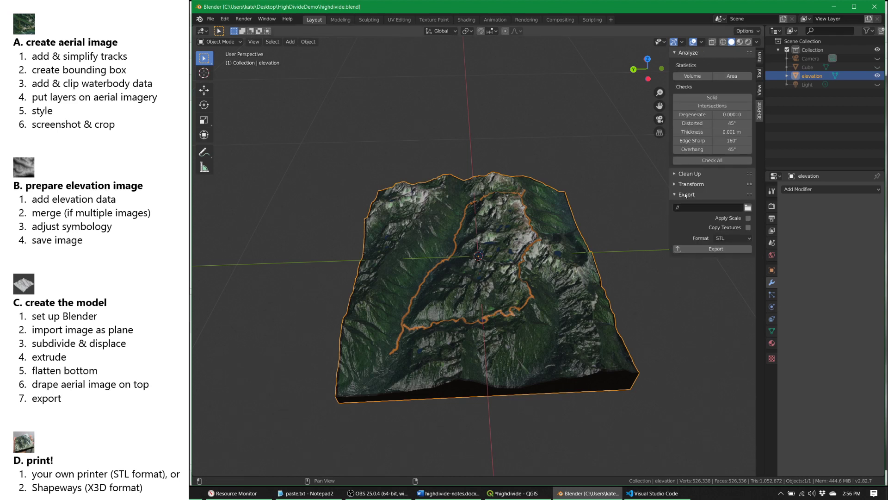
{"action": "left_click", "coordinate": [732, 239]}
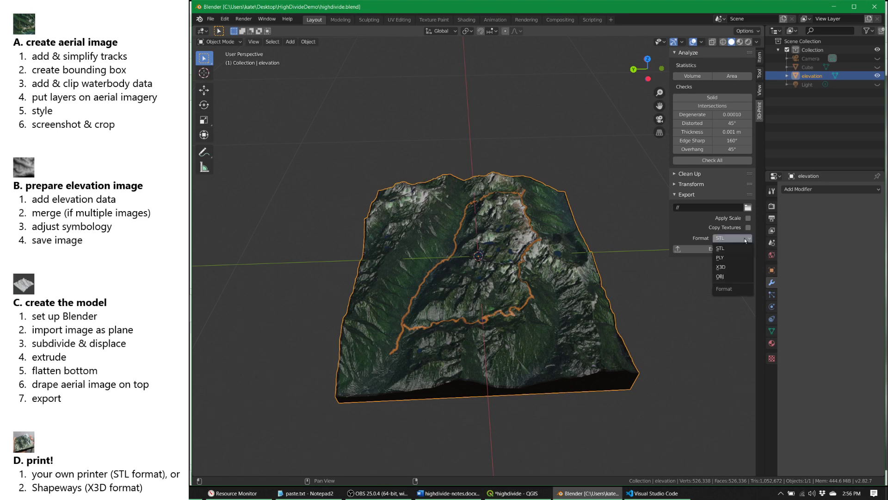
{"action": "left_click", "coordinate": [734, 267]}
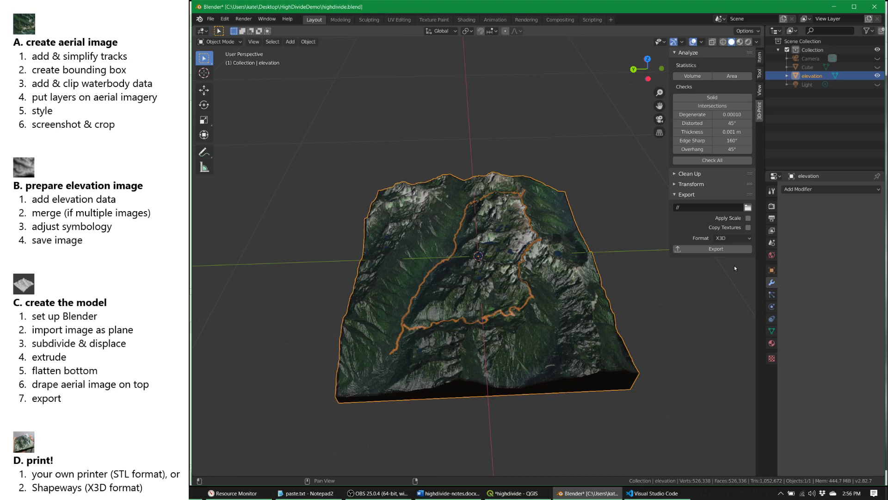
{"action": "left_click", "coordinate": [726, 246]}
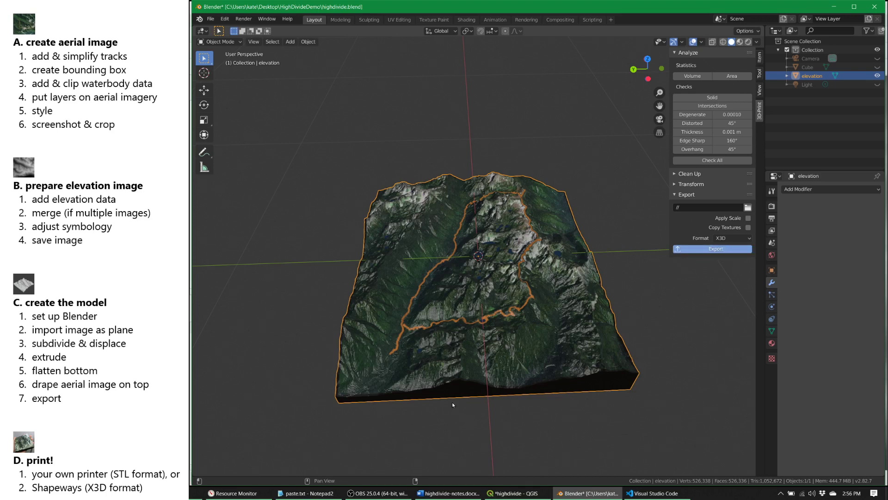
- Switch to the browser and view Blender bug report T66534 about X3D texture export, then return to Blender
{"action": "key", "text": "alt+Tab"}
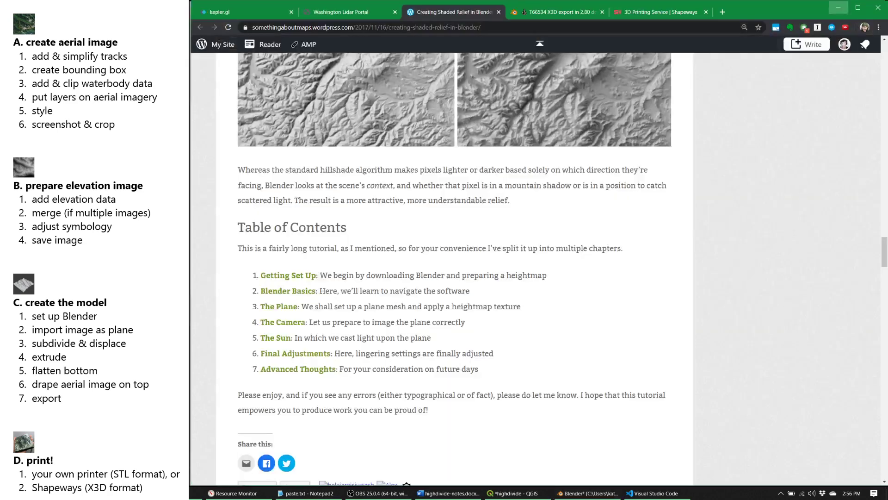
{"action": "left_click", "coordinate": [555, 9]}
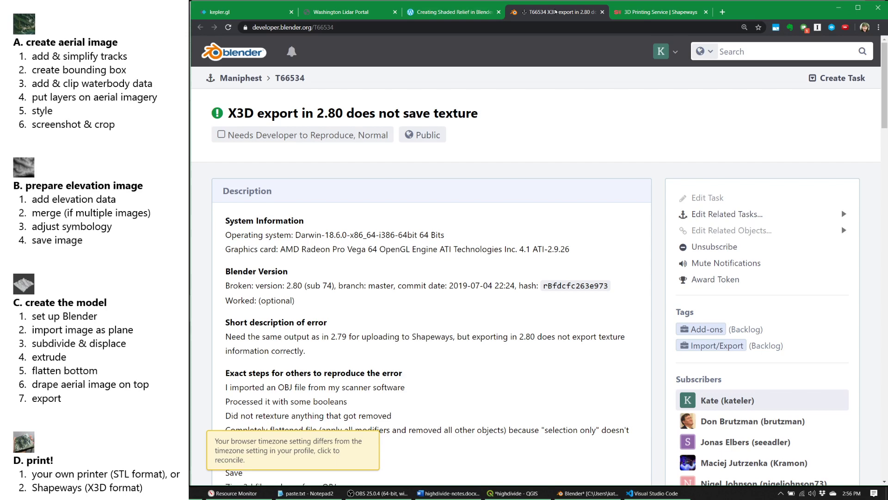
{"action": "left_click", "coordinate": [839, 10]}
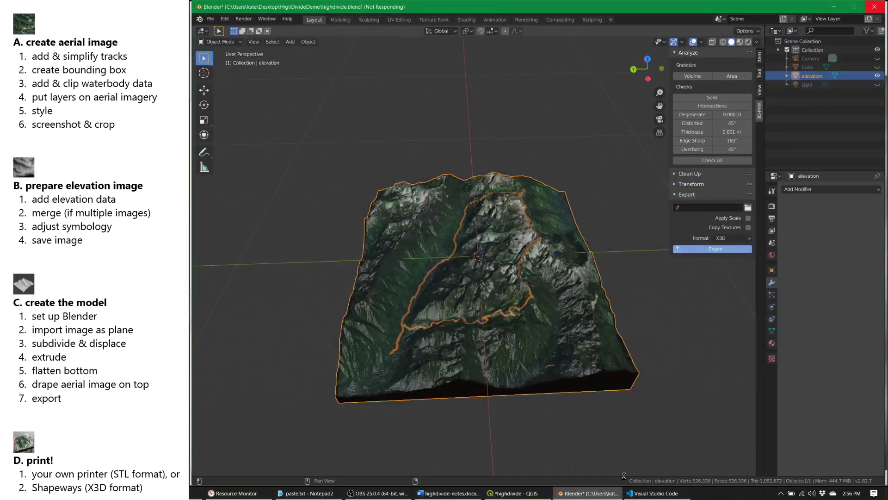
- Open the exported highdivide-elevation.x3d from the HighDivideDemo folder in Visual Studio Code
{"action": "left_click", "coordinate": [330, 493]}
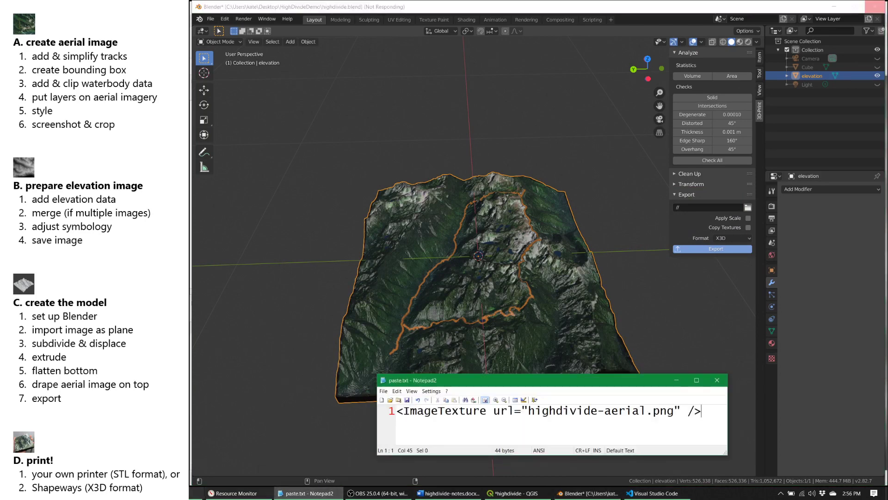
{"action": "left_click", "coordinate": [196, 493]}
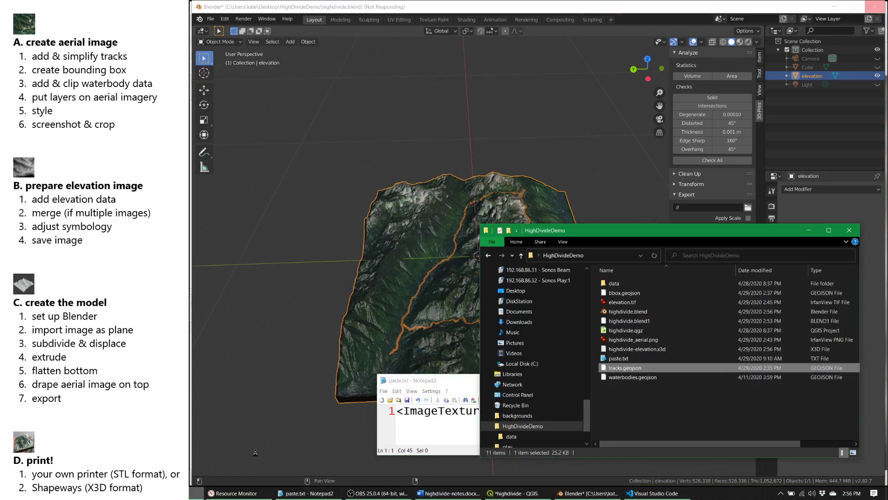
{"action": "left_click_drag", "start_coordinate": [669, 238], "coordinate": [503, 135]}
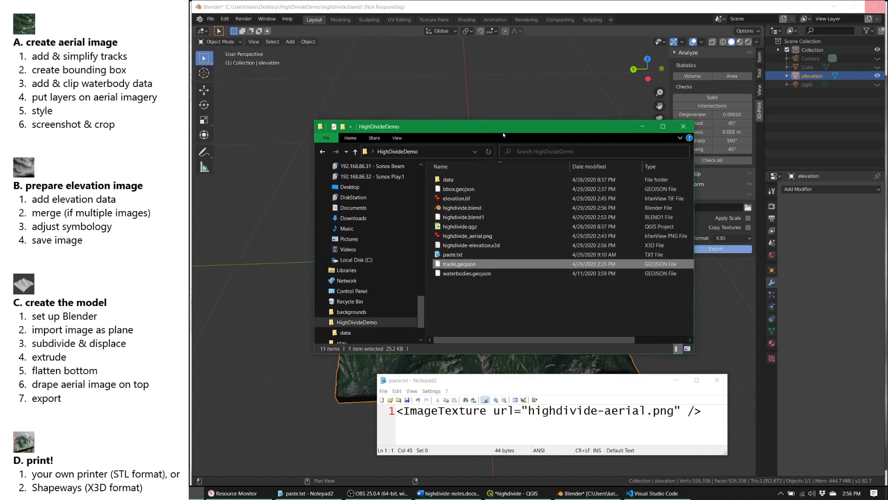
{"action": "right_click", "coordinate": [492, 247]}
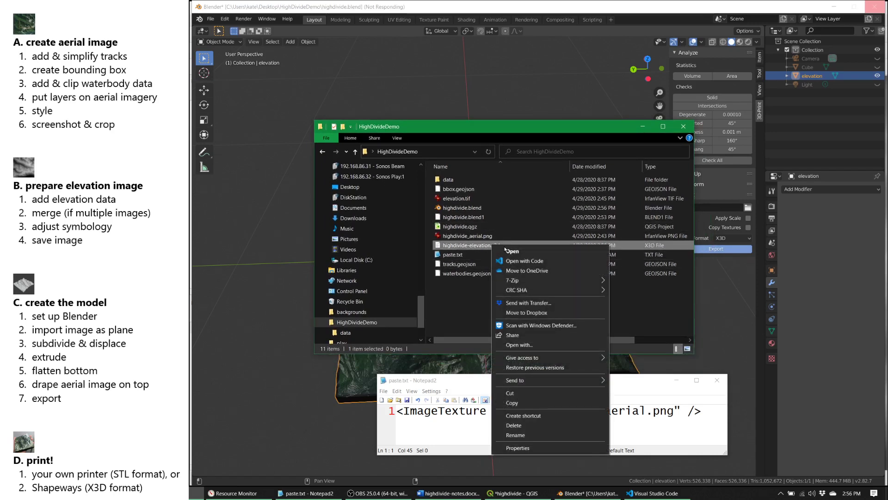
{"action": "left_click", "coordinate": [549, 261]}
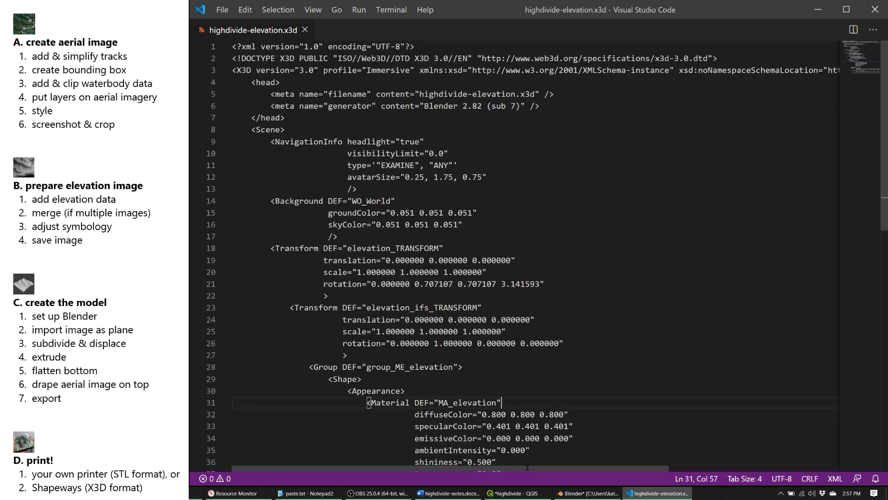
- In paste.txt, correct the ImageTexture url to highdivide_aerial.png and copy the whole line
{"action": "left_click", "coordinate": [317, 493]}
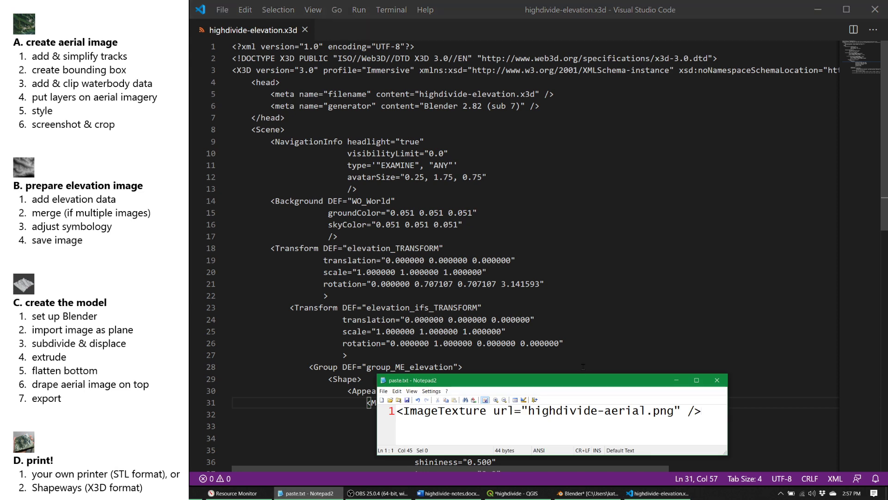
{"action": "left_click_drag", "start_coordinate": [702, 410], "coordinate": [600, 413]}
{"action": "left_click", "coordinate": [606, 411]}
{"action": "key", "text": "BackSpace"}
{"action": "type", "text": "_"}
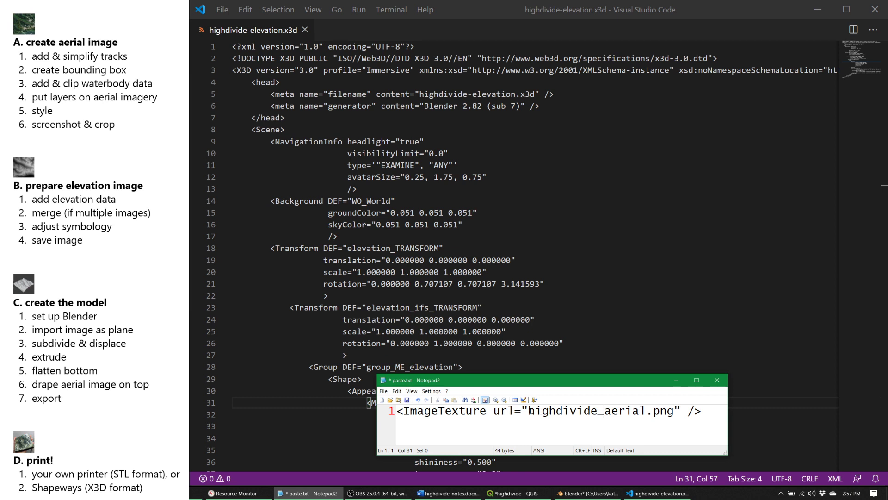
{"action": "left_click_drag", "start_coordinate": [705, 412], "coordinate": [379, 410]}
{"action": "key", "text": "ctrl+c"}
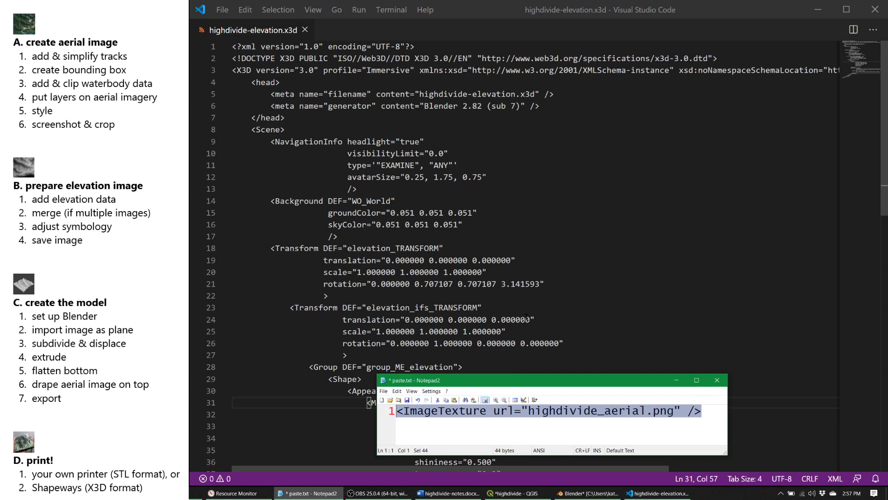
- Insert the copied ImageTexture line directly below the <Appearance> tag in highdivide-elevation.x3d, then save and close the file
{"action": "left_click", "coordinate": [526, 319]}
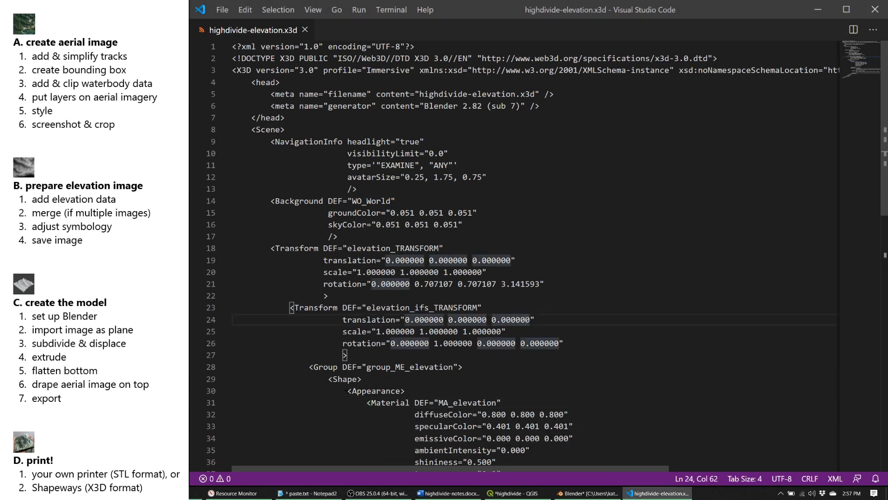
{"action": "left_click", "coordinate": [415, 391]}
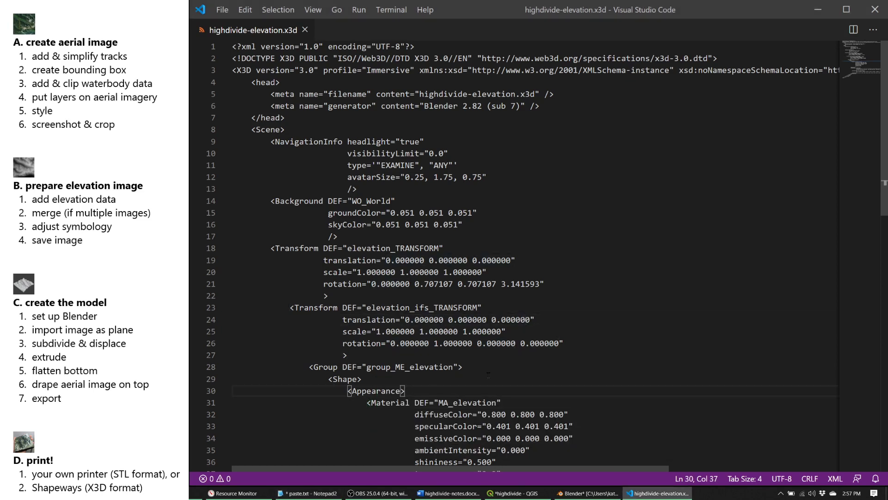
{"action": "key", "text": "Return"}
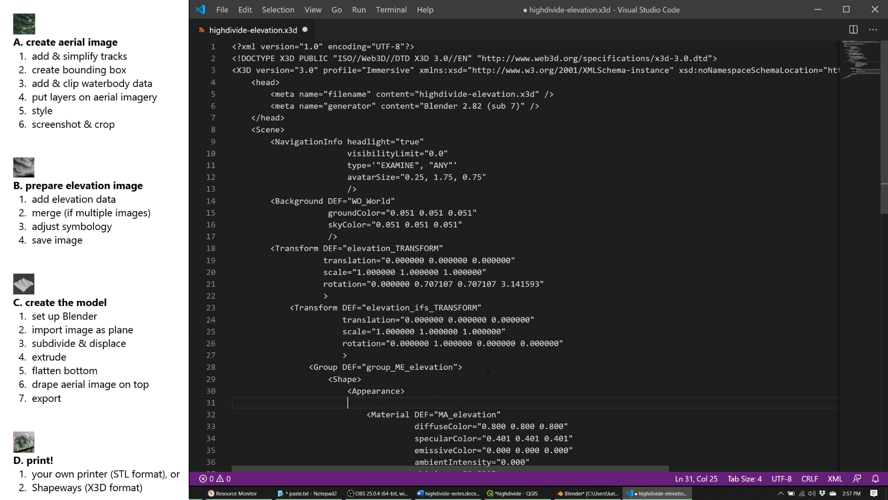
{"action": "key", "text": "ctrl+v"}
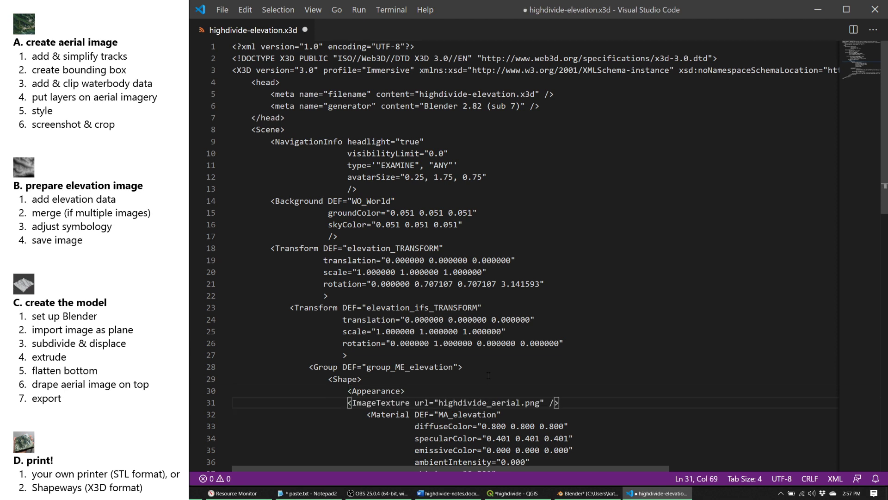
{"action": "key", "text": "ctrl+w"}
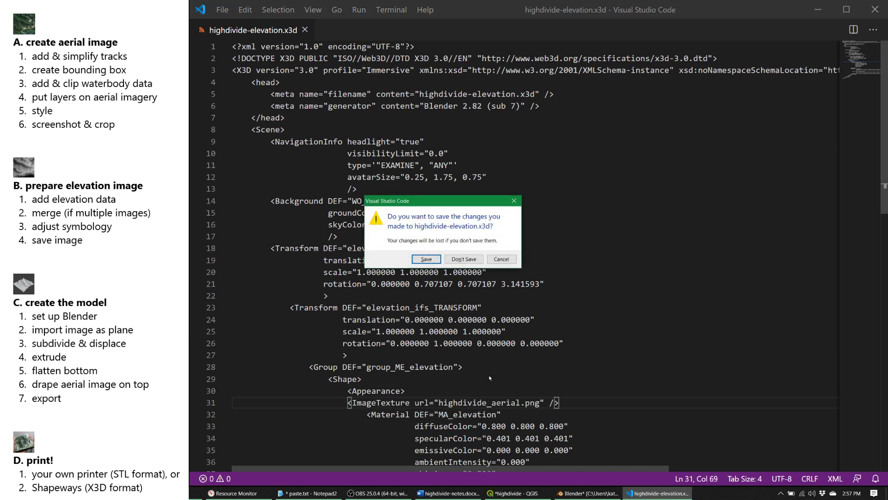
{"action": "left_click", "coordinate": [435, 256]}
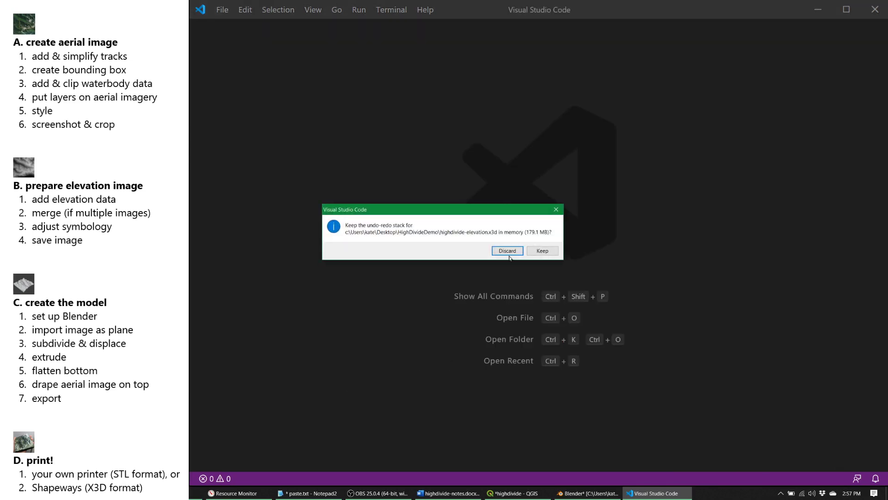
{"action": "left_click", "coordinate": [534, 254]}
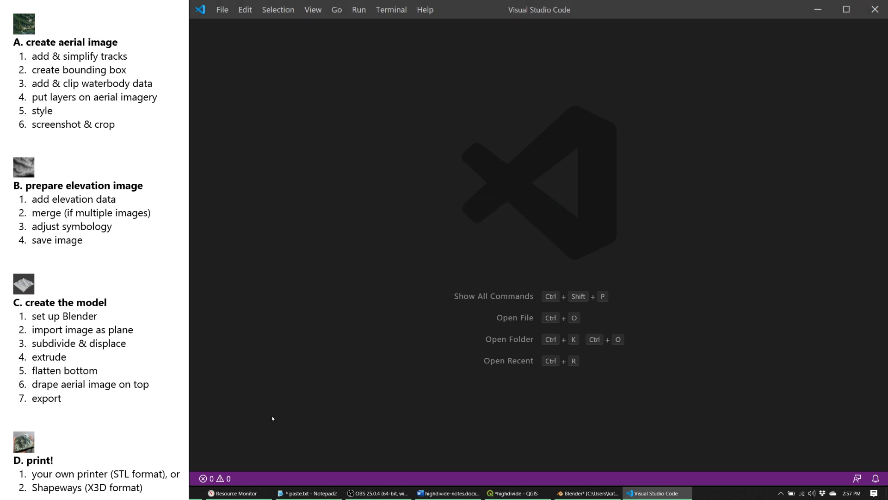
- Switch to the Shapeways site in the browser and open the 3D model upload page
{"action": "key", "text": "alt+Tab"}
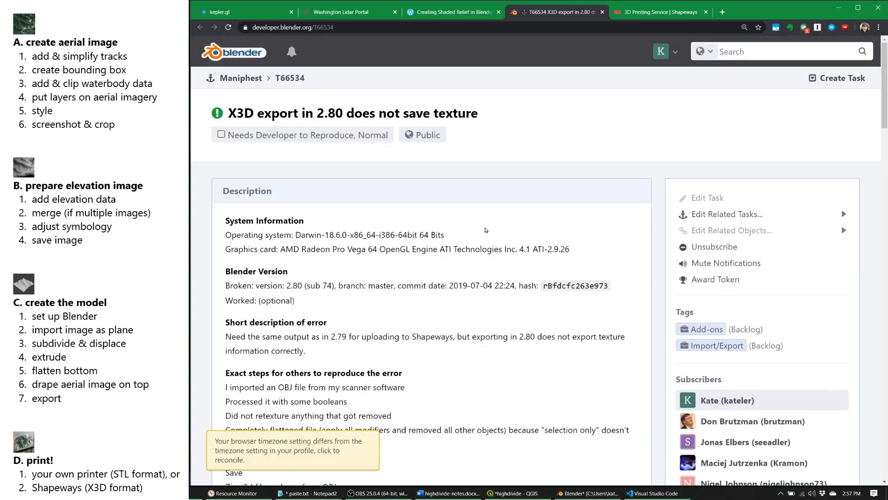
{"action": "left_click", "coordinate": [641, 10]}
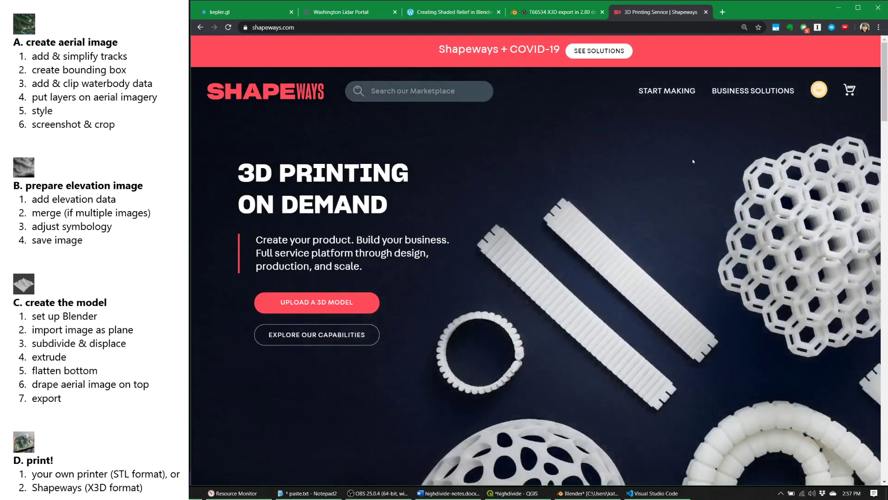
{"action": "mouse_move", "coordinate": [818, 102]}
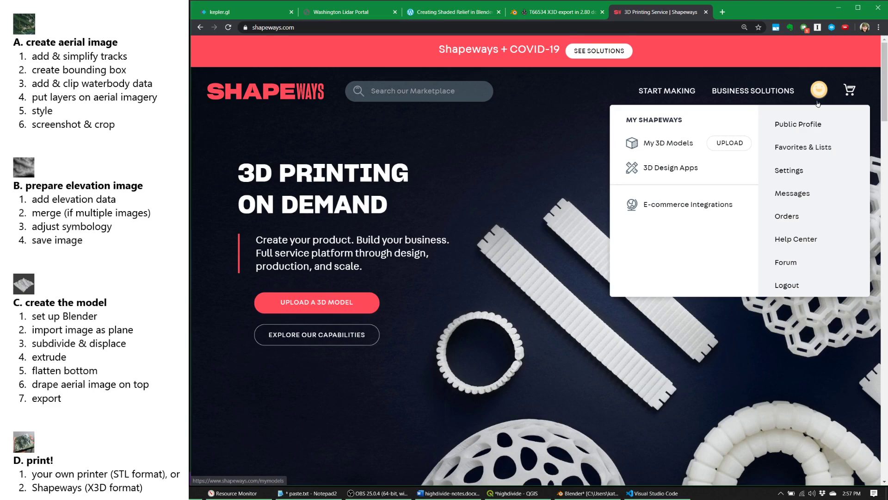
{"action": "left_click", "coordinate": [733, 148]}
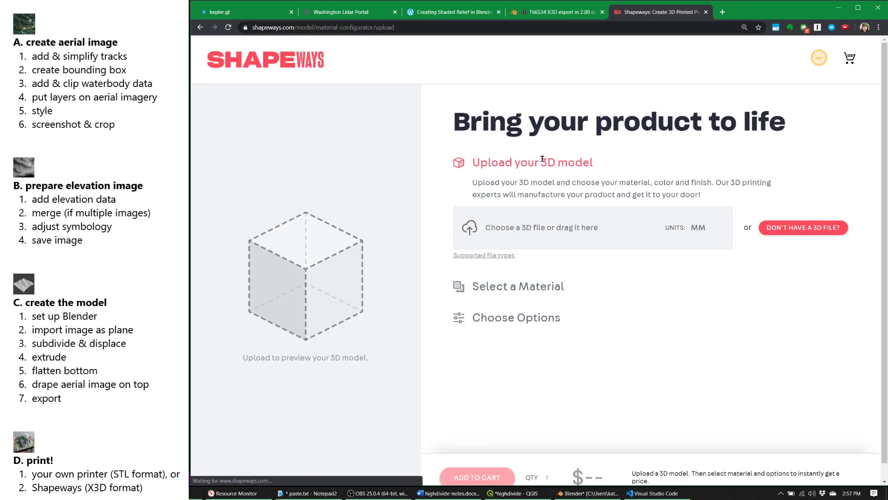
- Compress highdivide_aerial.png and highdivide-elevation.x3d from the HighDivideDemo folder together into highdivide-elevation.zip
{"action": "left_click", "coordinate": [196, 493]}
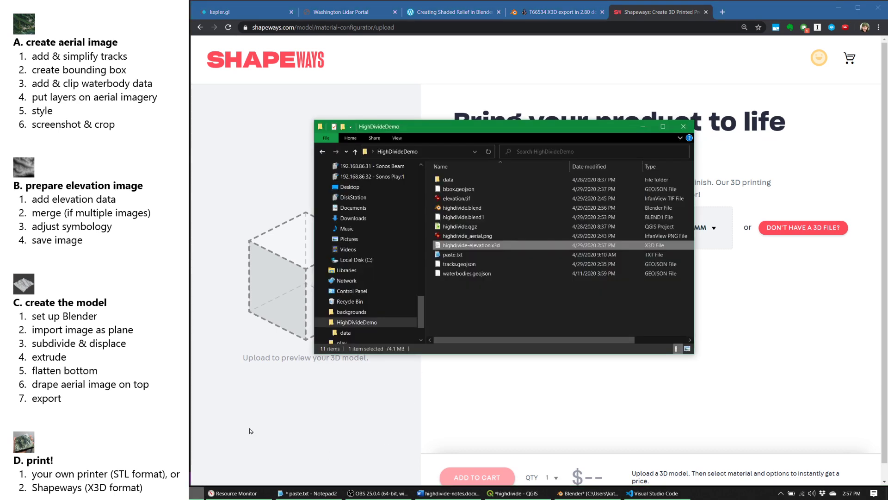
{"action": "left_click_drag", "start_coordinate": [491, 125], "coordinate": [663, 242]}
{"action": "left_click", "coordinate": [687, 362]}
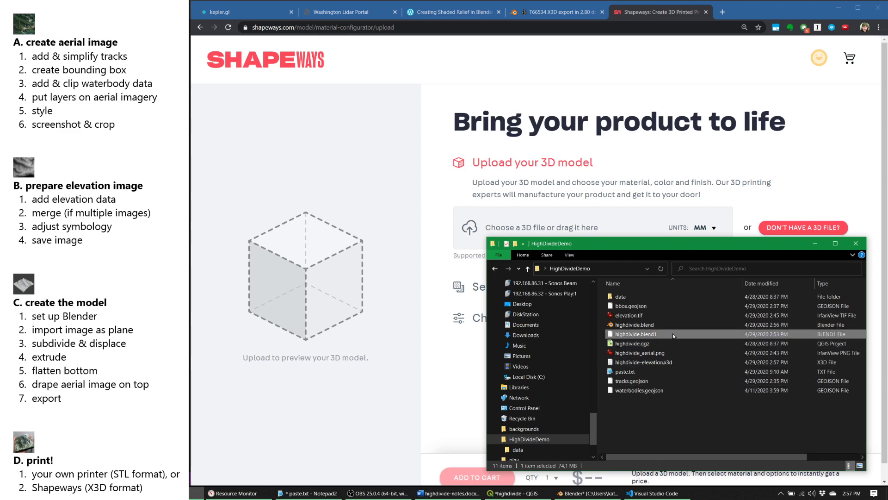
{"action": "left_click", "coordinate": [675, 353]}
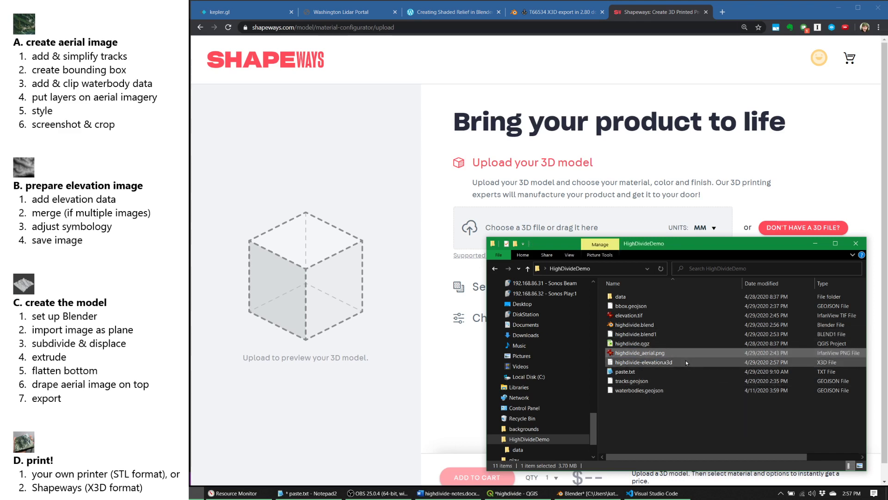
{"action": "left_click", "coordinate": [686, 362], "text": "ctrl"}
{"action": "right_click", "coordinate": [687, 363]}
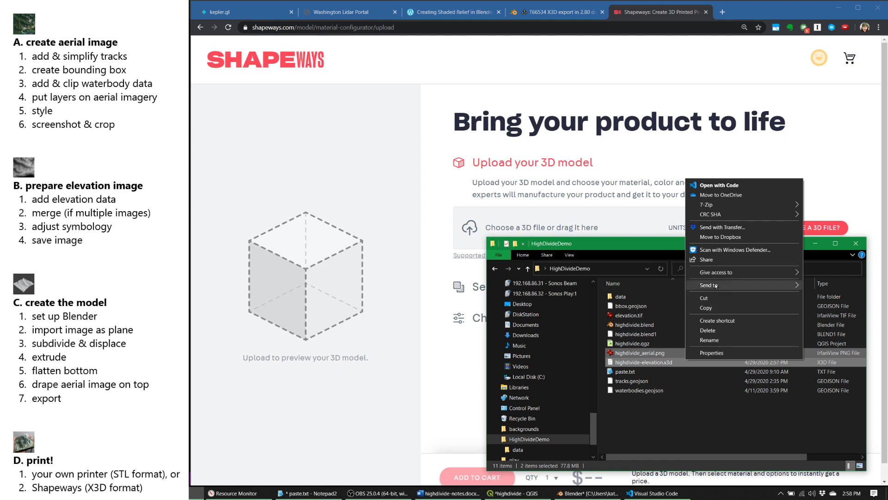
{"action": "mouse_move", "coordinate": [716, 286]}
{"action": "left_click", "coordinate": [656, 296]}
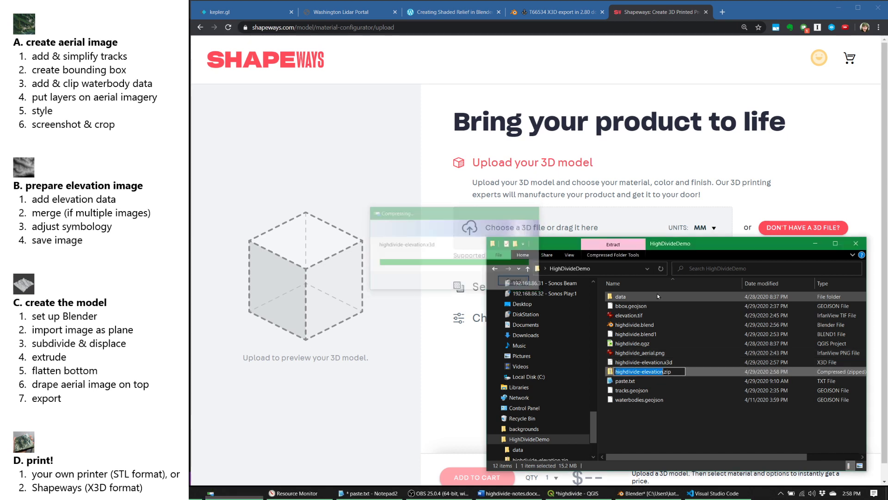
- Upload highdivide-elevation.zip to Shapeways as the 3D model
{"action": "left_click_drag", "start_coordinate": [647, 372], "coordinate": [590, 226]}
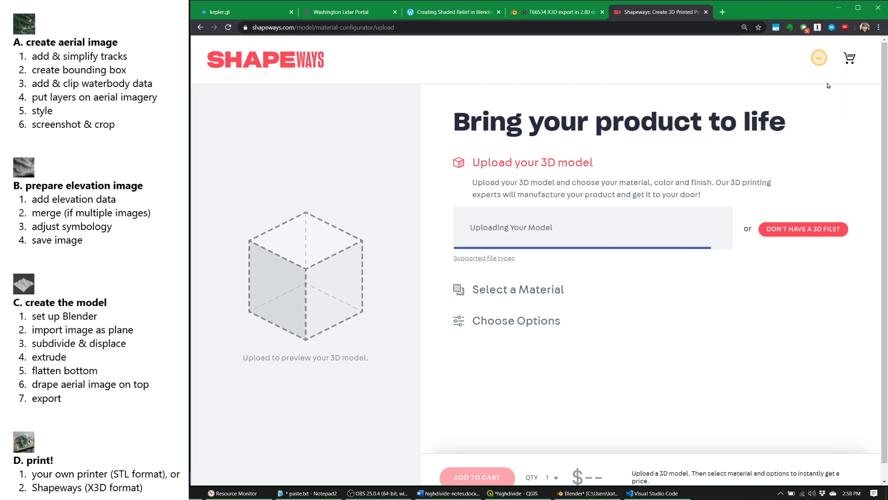
{"action": "mouse_move", "coordinate": [820, 58]}
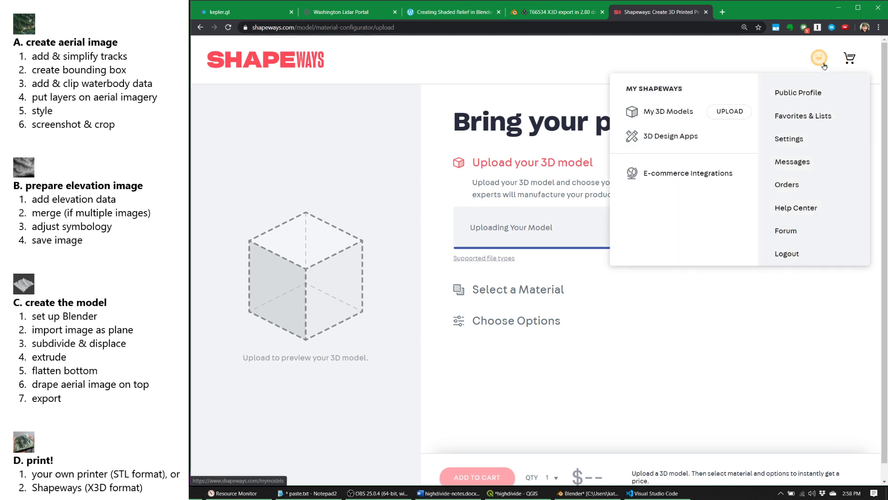
- Open the existing highdivide-final model from the My 3D Models list and display its dimensions in inches
{"action": "left_click", "coordinate": [673, 111]}
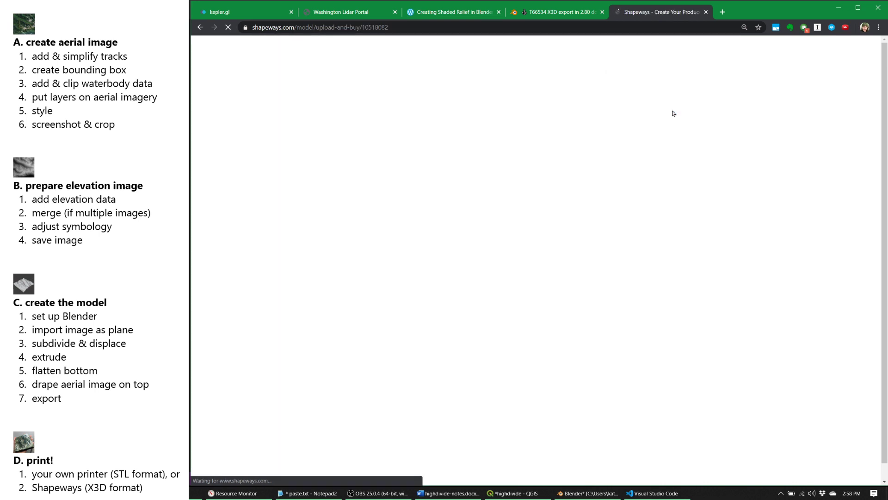
{"action": "mouse_move", "coordinate": [824, 61]}
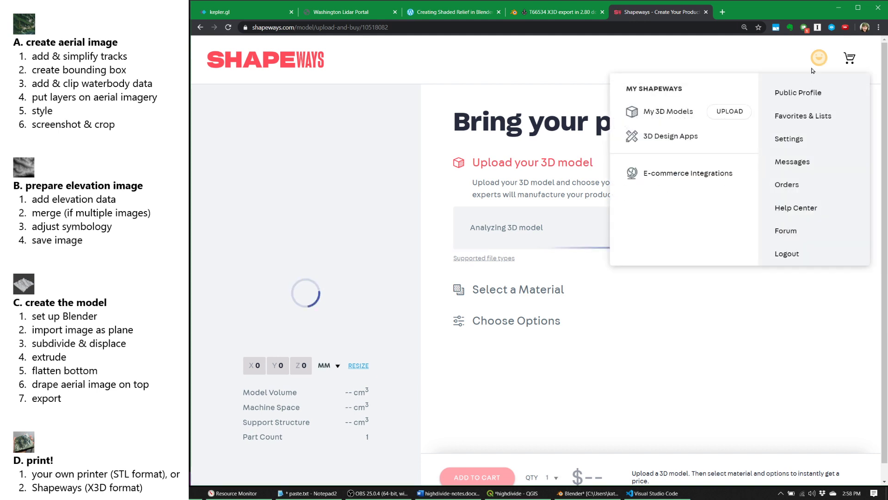
{"action": "left_click", "coordinate": [659, 115]}
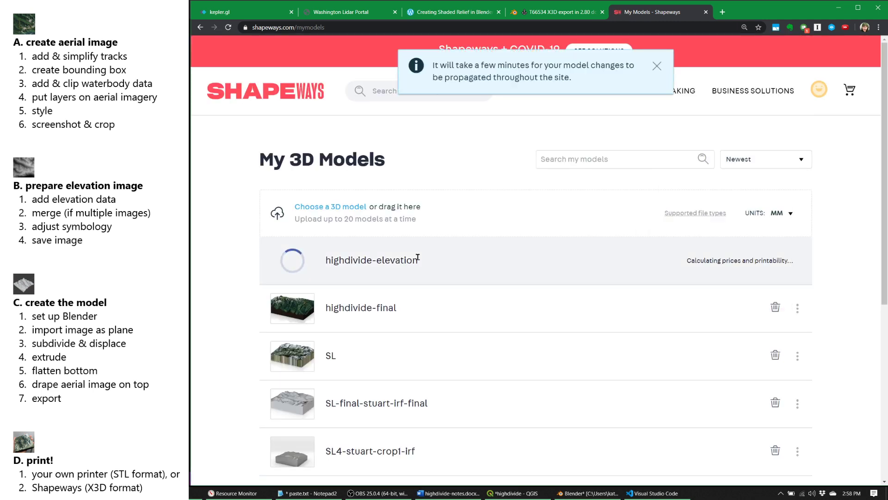
{"action": "left_click", "coordinate": [375, 314]}
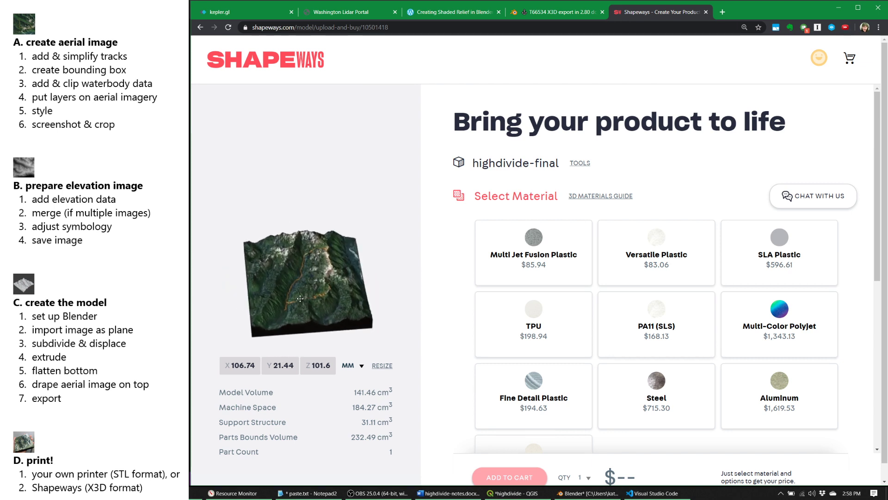
{"action": "left_click", "coordinate": [360, 366]}
{"action": "left_click", "coordinate": [350, 399]}
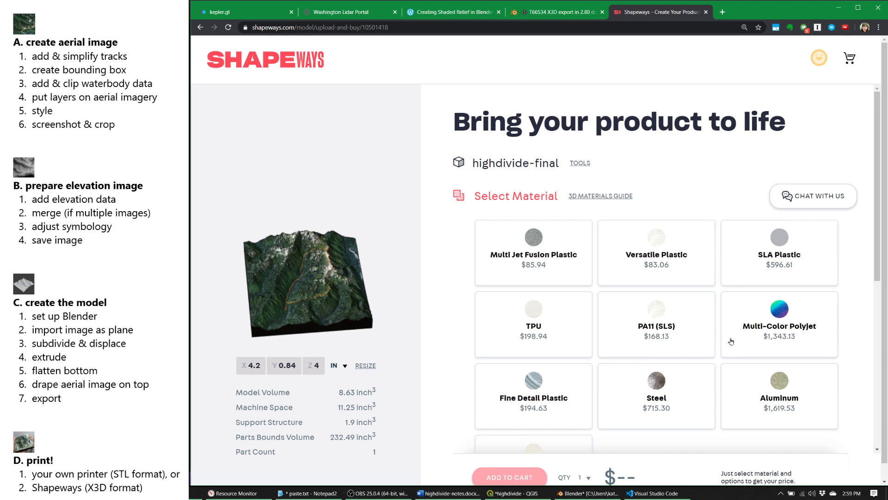
- Choose Sandstone as the print material for highdivide-final and set its color option to Full Color
{"action": "scroll", "coordinate": [782, 340], "scroll_direction": "down", "scroll_amount": 2}
{"action": "scroll", "coordinate": [780, 340], "scroll_direction": "down", "scroll_amount": 2}
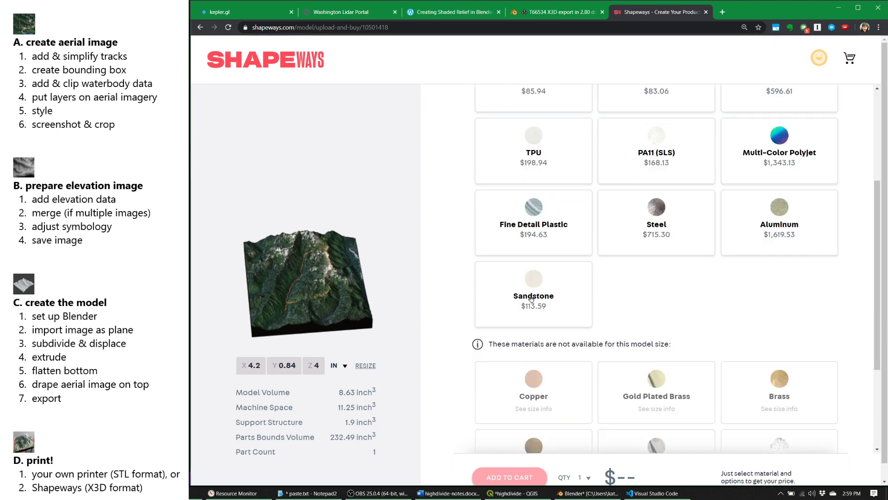
{"action": "left_click", "coordinate": [555, 300]}
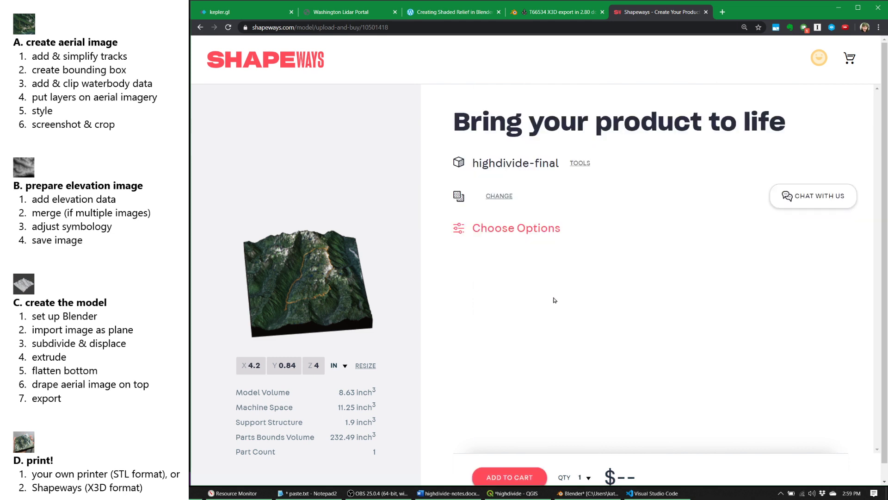
{"action": "left_click", "coordinate": [625, 286]}
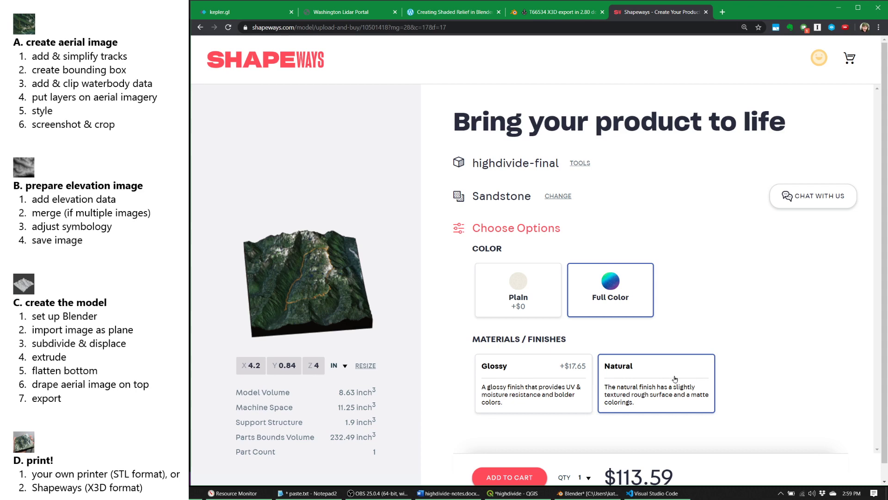
{"action": "scroll", "coordinate": [635, 446], "scroll_direction": "down", "scroll_amount": 1}
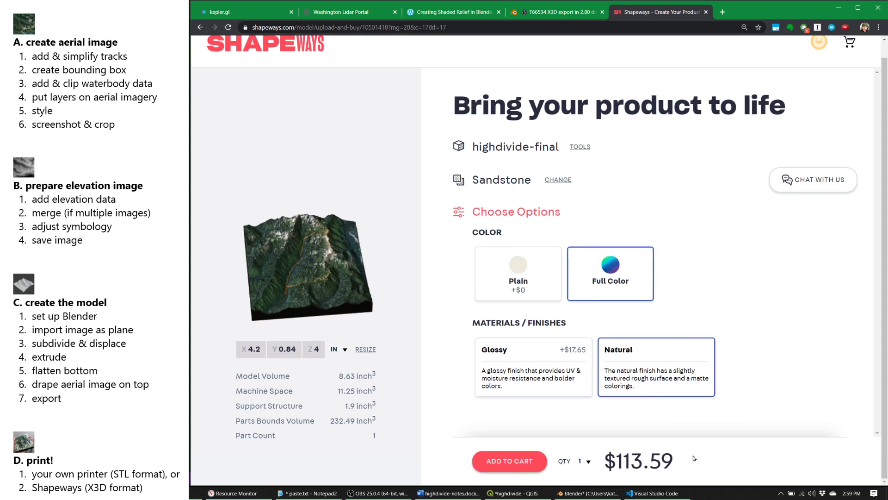